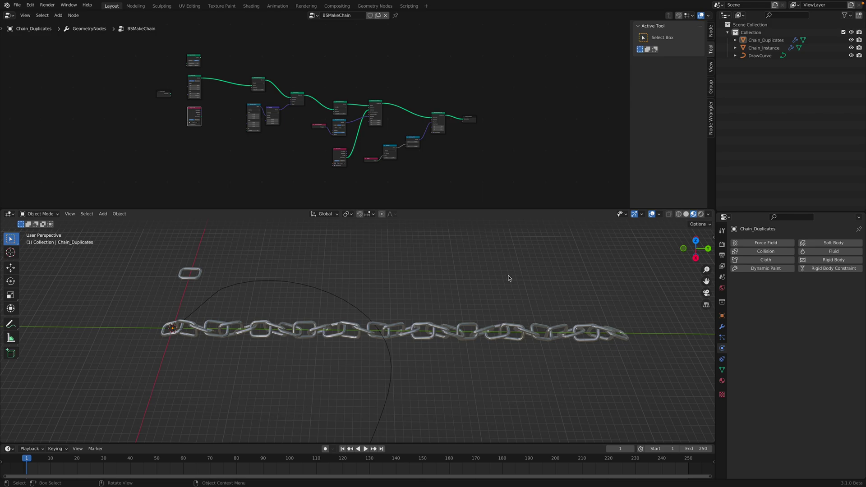
Select the separate chain link and set its Quadrilateral node to a width of 1.9 m and a height of 3.04 m.
{"action": "middle_click_drag", "start_coordinate": [471, 285], "coordinate": [405, 293]}
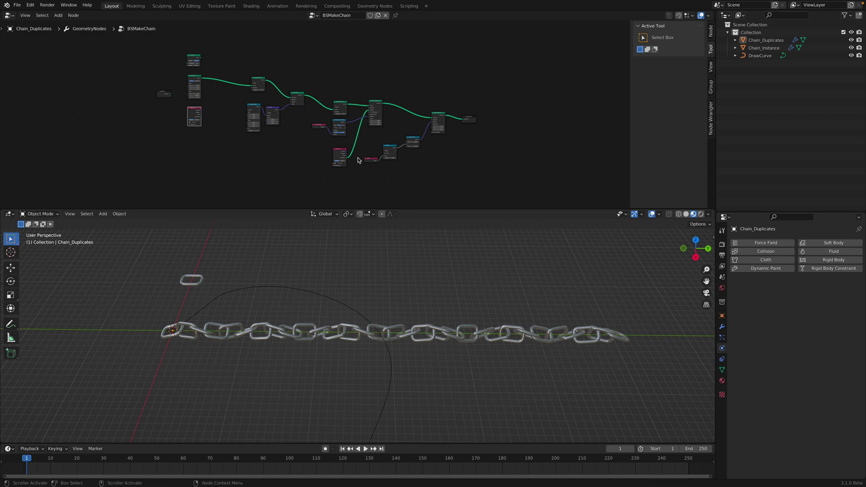
{"action": "middle_click_drag", "start_coordinate": [359, 269], "coordinate": [329, 326]}
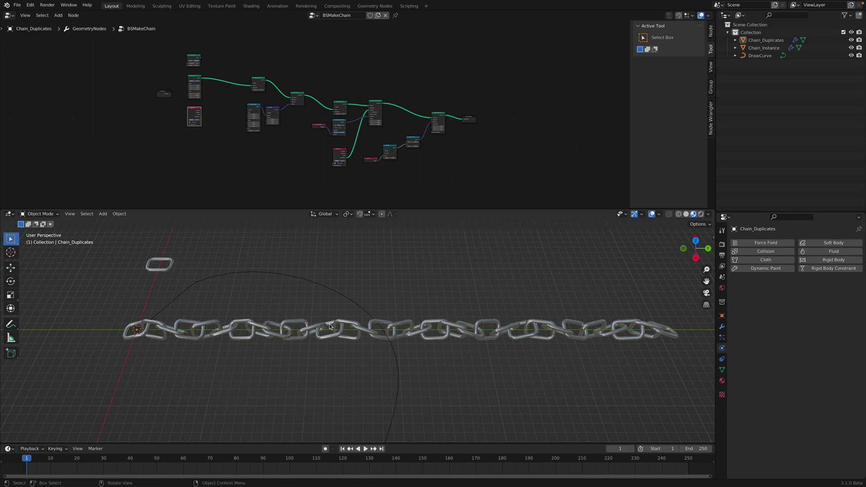
{"action": "left_click", "coordinate": [166, 273]}
{"action": "middle_click_drag", "start_coordinate": [285, 297], "coordinate": [323, 251]}
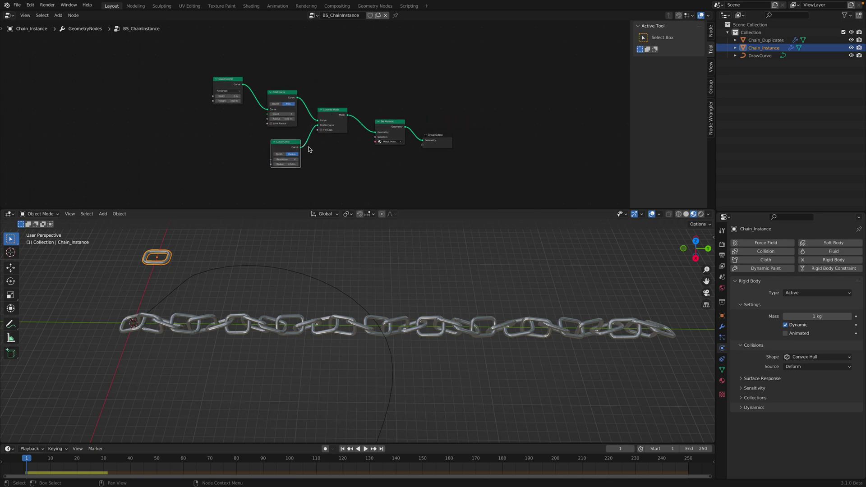
{"action": "scroll", "coordinate": [309, 149], "scroll_direction": "up", "scroll_amount": 2}
{"action": "middle_click_drag", "start_coordinate": [218, 242], "coordinate": [190, 268]}
{"action": "scroll", "coordinate": [209, 88], "scroll_direction": "up", "scroll_amount": 1}
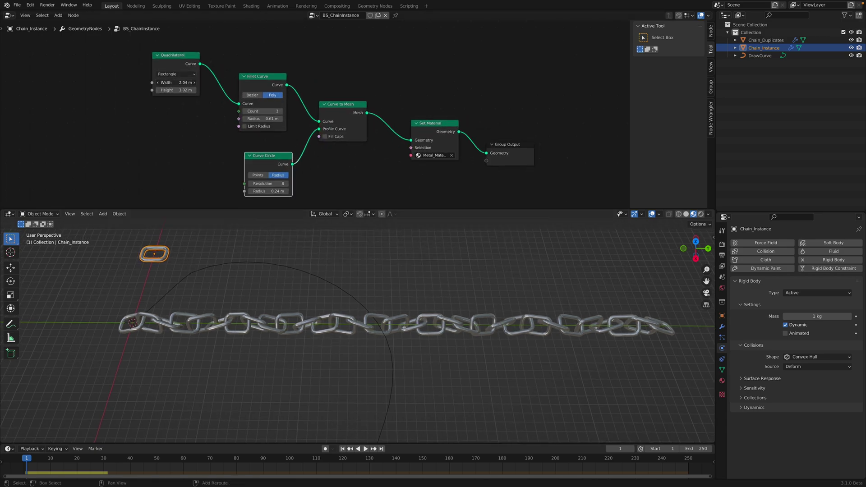
{"action": "left_click_drag", "start_coordinate": [180, 83], "coordinate": [167, 63]}
{"action": "left_click", "coordinate": [172, 59]}
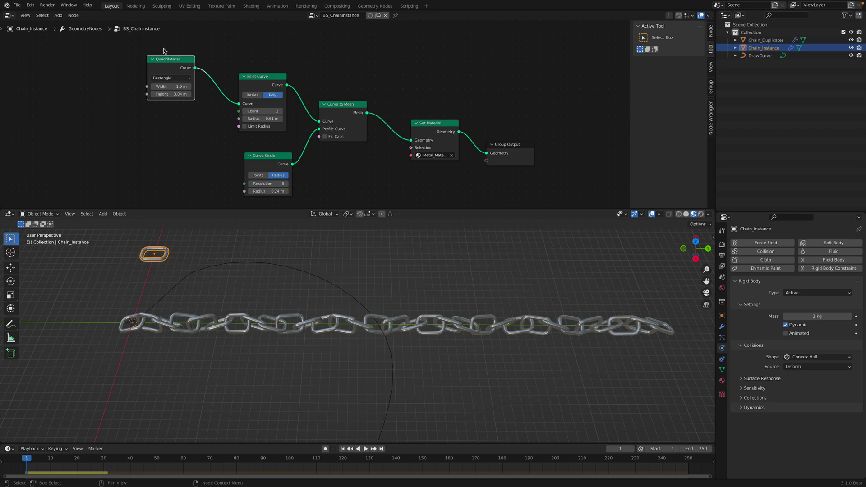
Set the link's Fillet Curve radius to 0.85 m and enable Limit Radius.
{"action": "left_click_drag", "start_coordinate": [256, 87], "coordinate": [250, 82]}
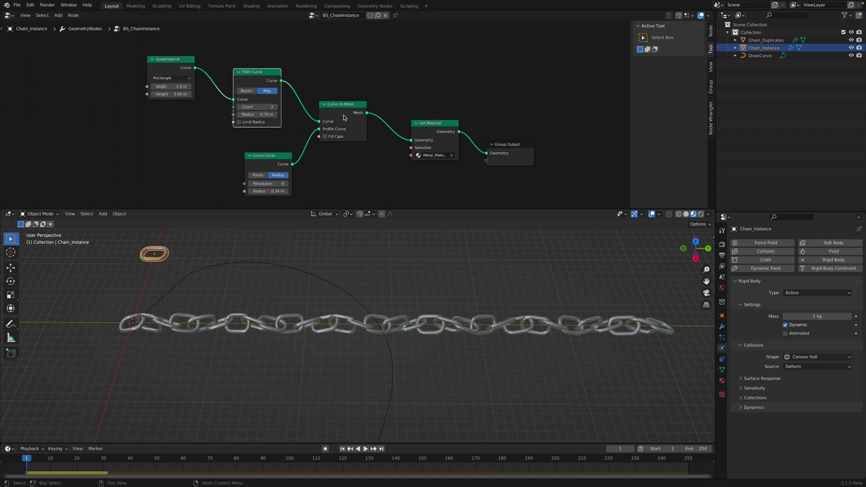
{"action": "left_click_drag", "start_coordinate": [345, 118], "coordinate": [345, 116]}
{"action": "left_click_drag", "start_coordinate": [257, 116], "coordinate": [273, 114], "text": "shift"}
Set the link's Curve Circle profile radius to 0.26 m and place the node just below the Fillet Curve node.
{"action": "left_click_drag", "start_coordinate": [270, 190], "coordinate": [266, 181]}
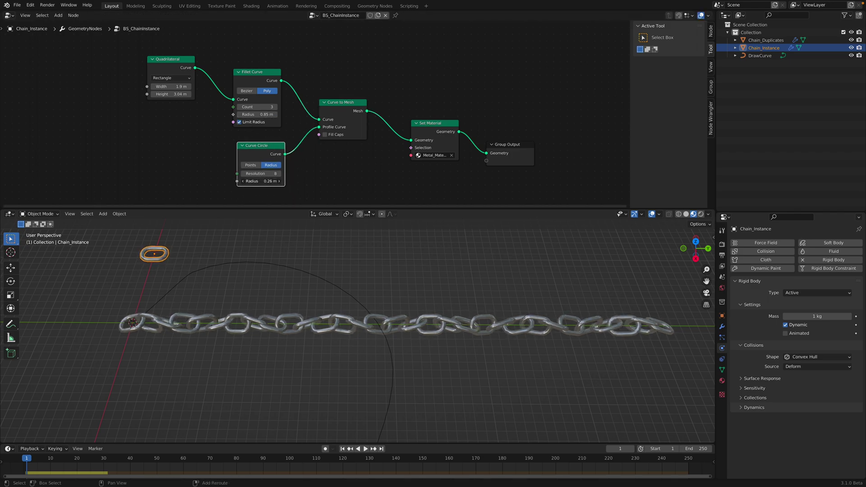
{"action": "left_click_drag", "start_coordinate": [263, 149], "coordinate": [256, 149]}
{"action": "middle_click_drag", "start_coordinate": [341, 128], "coordinate": [322, 110]}
{"action": "middle_click_drag", "start_coordinate": [209, 272], "coordinate": [226, 284]}
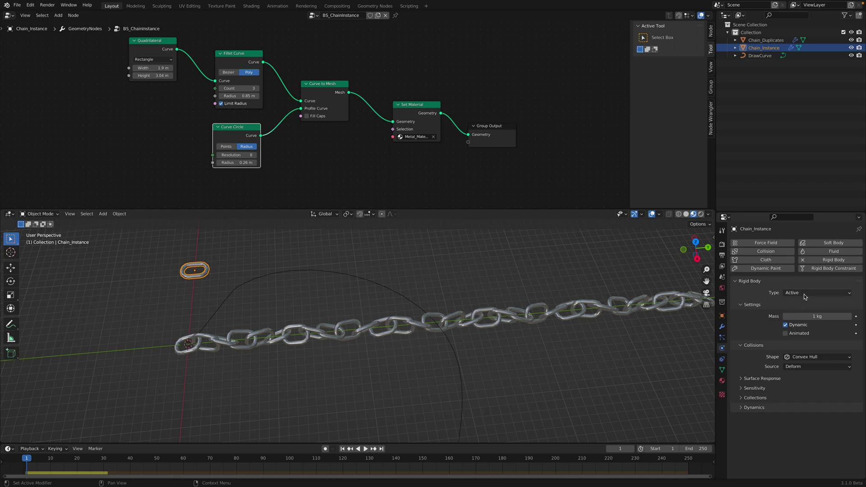
Remove and re-add the link's rigid body, with its collision shape set to Mesh.
{"action": "left_click", "coordinate": [808, 261]}
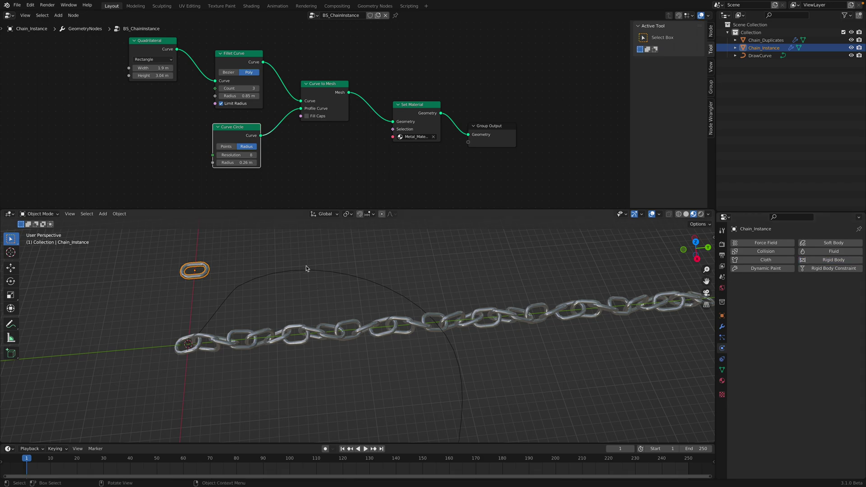
{"action": "left_click", "coordinate": [834, 260]}
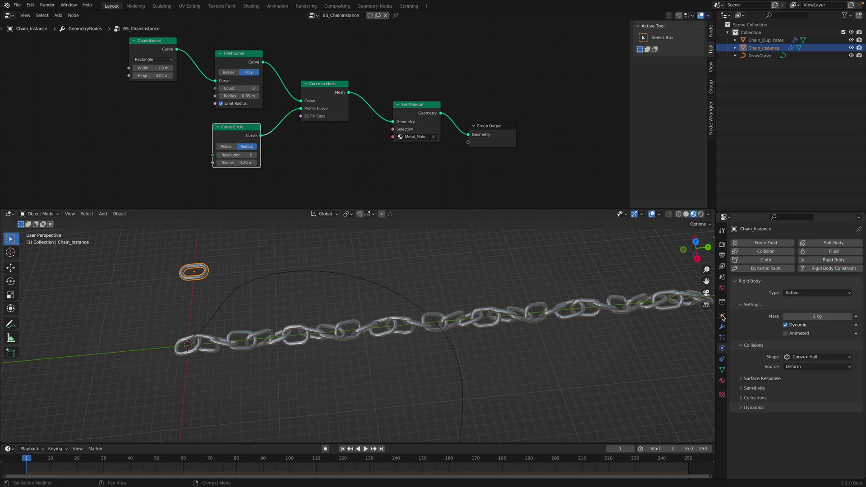
{"action": "left_click", "coordinate": [807, 358]}
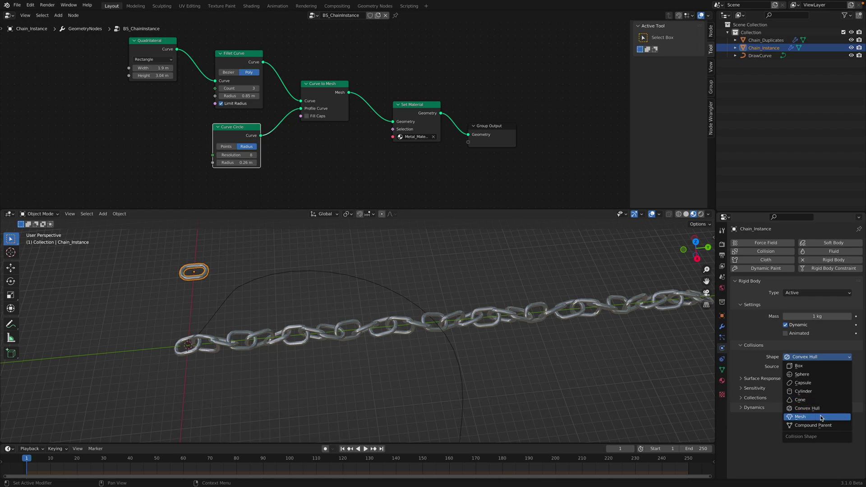
{"action": "left_click", "coordinate": [804, 417]}
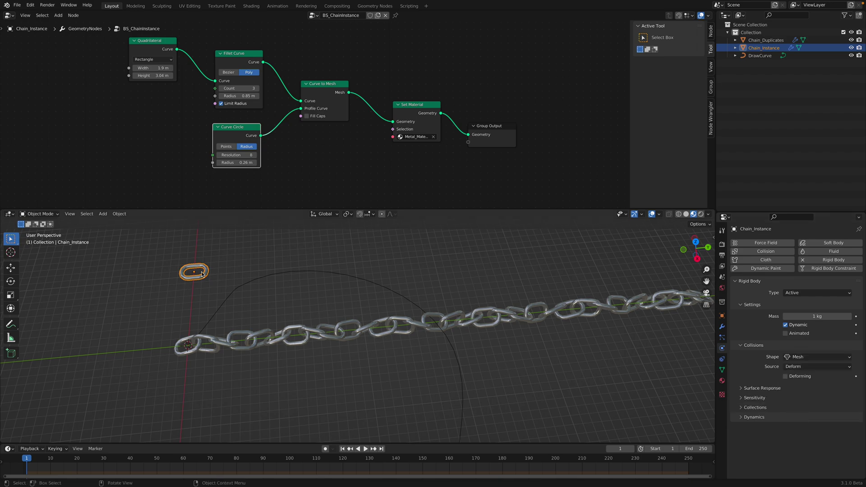
Select the full chain, widen its Chain_Instance Object Info node to fit the whole object name, and save the file.
{"action": "left_click", "coordinate": [214, 266]}
{"action": "left_click", "coordinate": [208, 268]}
{"action": "left_click", "coordinate": [229, 344]}
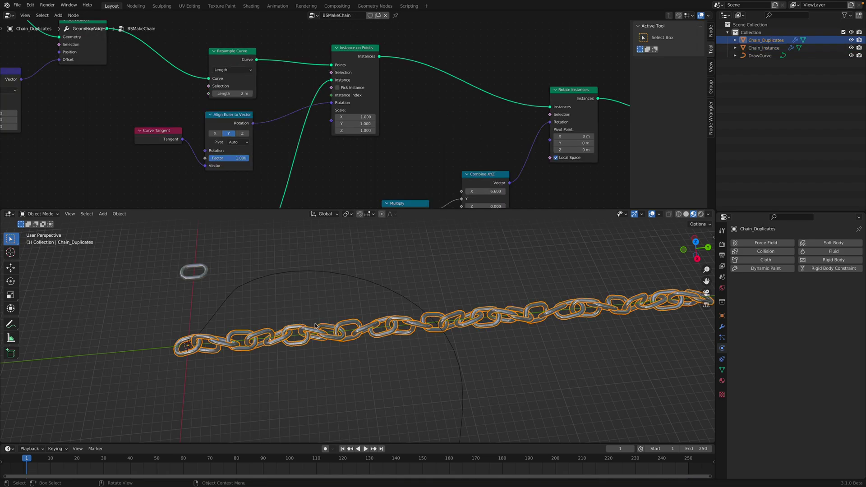
{"action": "scroll", "coordinate": [154, 114], "scroll_direction": "down", "scroll_amount": 2}
{"action": "middle_click_drag", "start_coordinate": [154, 114], "coordinate": [226, 125]}
{"action": "scroll", "coordinate": [302, 132], "scroll_direction": "down", "scroll_amount": 9}
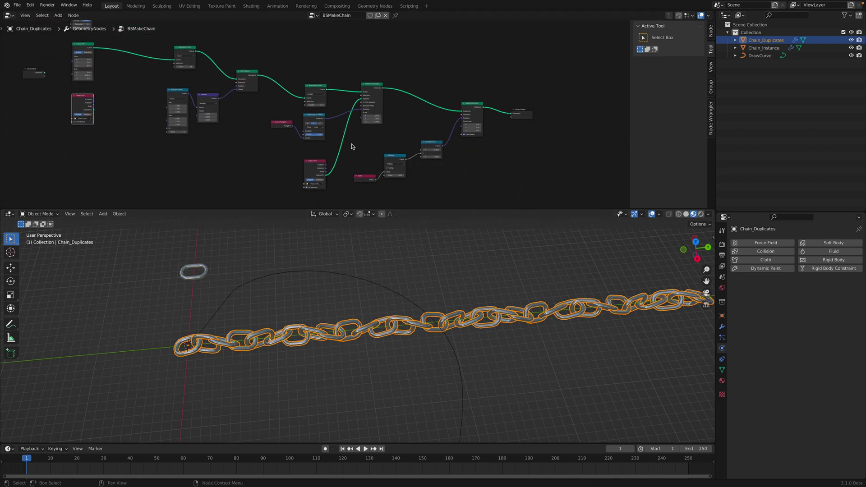
{"action": "scroll", "coordinate": [221, 134], "scroll_direction": "up", "scroll_amount": 5}
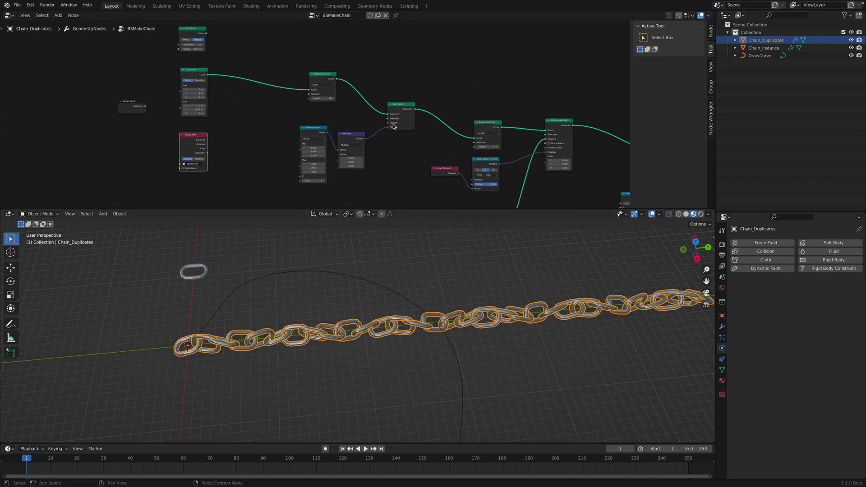
{"action": "middle_click_drag", "start_coordinate": [609, 71], "coordinate": [484, 137]}
{"action": "scroll", "coordinate": [483, 137], "scroll_direction": "down", "scroll_amount": 1}
{"action": "middle_click_drag", "start_coordinate": [539, 195], "coordinate": [414, 142]}
{"action": "scroll", "coordinate": [415, 163], "scroll_direction": "up", "scroll_amount": 2}
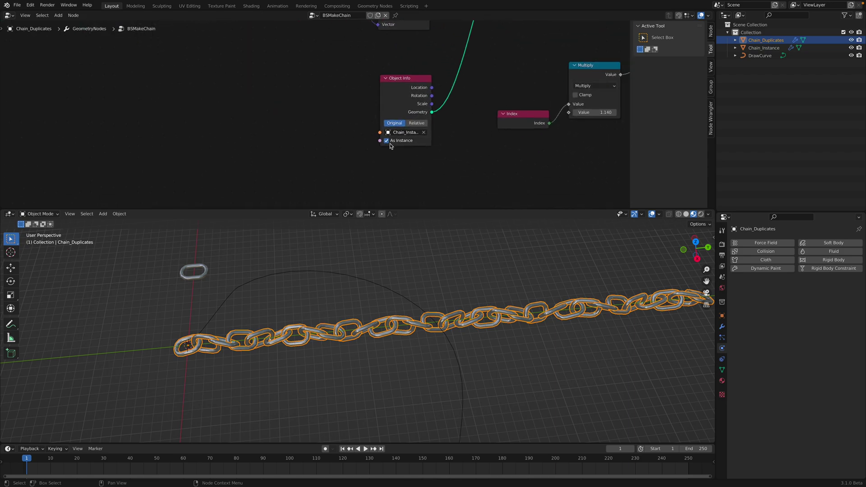
{"action": "left_click_drag", "start_coordinate": [381, 105], "coordinate": [362, 105]}
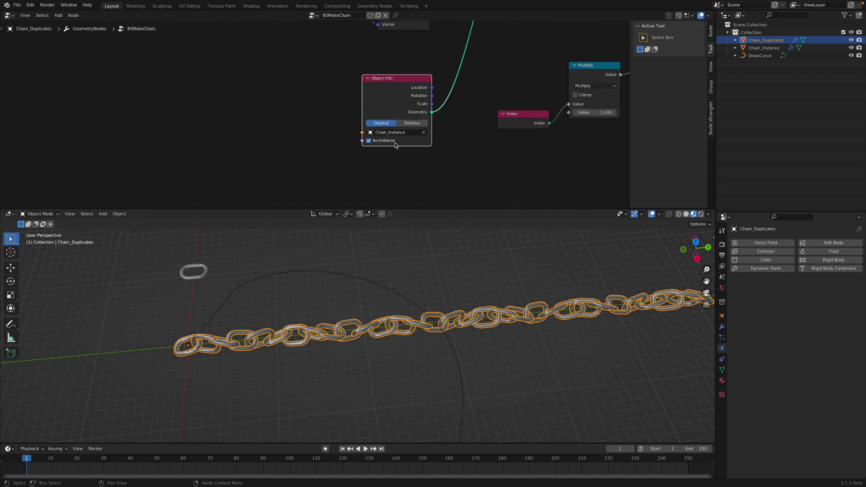
{"action": "scroll", "coordinate": [393, 113], "scroll_direction": "down", "scroll_amount": 3}
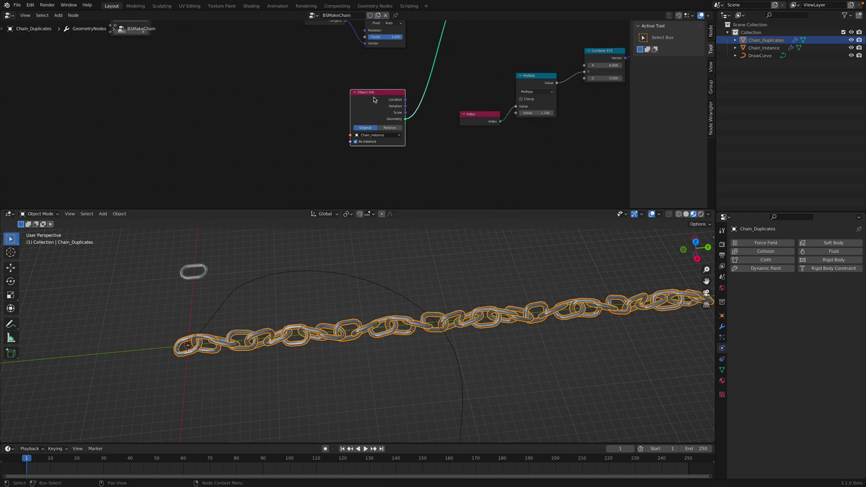
{"action": "key", "text": "ctrl+s"}
Move the Curve Circle, Curve Line and DrawCurve Object Info nodes closer to the first Resample Curve node.
{"action": "left_click_drag", "start_coordinate": [378, 96], "coordinate": [382, 102]}
{"action": "scroll", "coordinate": [368, 106], "scroll_direction": "down", "scroll_amount": 3}
{"action": "middle_click_drag", "start_coordinate": [372, 110], "coordinate": [369, 152]}
{"action": "left_click_drag", "start_coordinate": [371, 147], "coordinate": [372, 149]}
{"action": "scroll", "coordinate": [364, 122], "scroll_direction": "down", "scroll_amount": 1}
{"action": "middle_click_drag", "start_coordinate": [358, 103], "coordinate": [412, 171]}
{"action": "mouse_move", "coordinate": [384, 123]}
{"action": "middle_mouse_down"}
{"action": "mouse_move", "coordinate": [443, 156]}
{"action": "mouse_move", "coordinate": [423, 145]}
{"action": "middle_mouse_up"}
{"action": "scroll", "coordinate": [385, 137], "scroll_direction": "up", "scroll_amount": 1}
{"action": "left_click_drag", "start_coordinate": [201, 73], "coordinate": [237, 71]}
{"action": "left_click_drag", "start_coordinate": [199, 41], "coordinate": [224, 42]}
{"action": "left_click_drag", "start_coordinate": [201, 145], "coordinate": [236, 147]}
{"action": "middle_click_drag", "start_coordinate": [299, 134], "coordinate": [296, 160]}
Feed the Curve Circle into the first Resample Curve node, and replace it with the Curve Line.
{"action": "left_click_drag", "start_coordinate": [233, 57], "coordinate": [329, 121]}
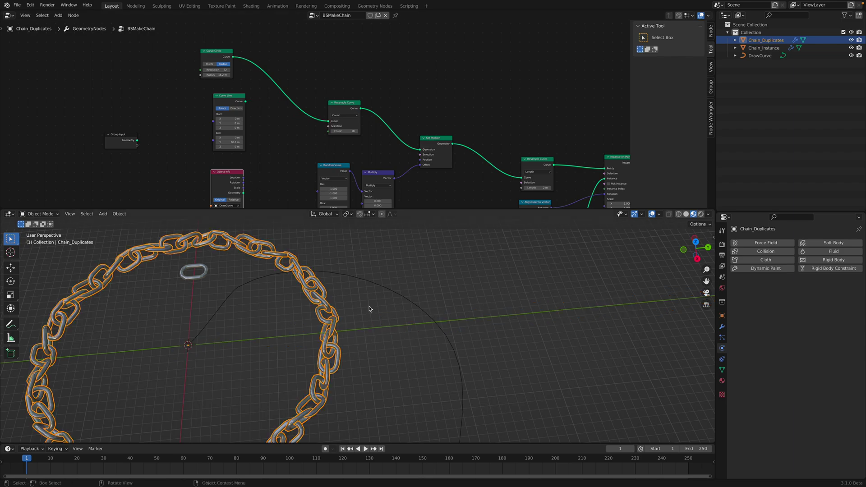
{"action": "middle_click_drag", "start_coordinate": [427, 286], "coordinate": [423, 283]}
{"action": "scroll", "coordinate": [272, 165], "scroll_direction": "up", "scroll_amount": 2}
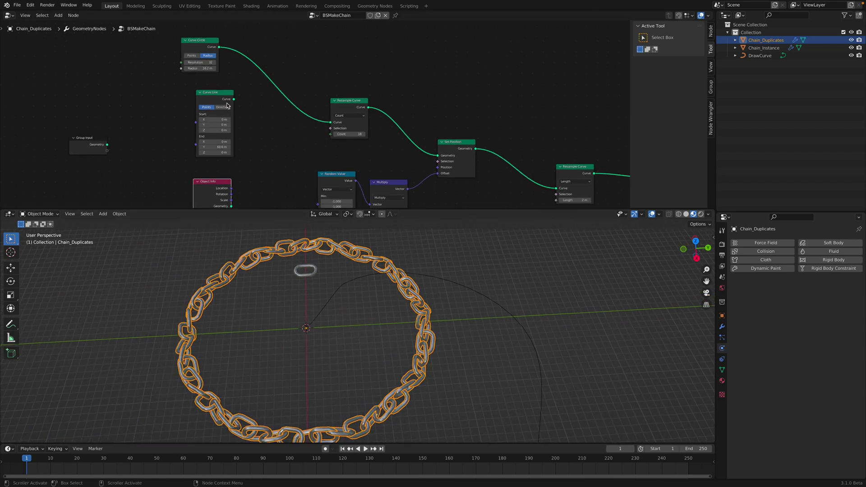
{"action": "left_click_drag", "start_coordinate": [231, 103], "coordinate": [331, 123]}
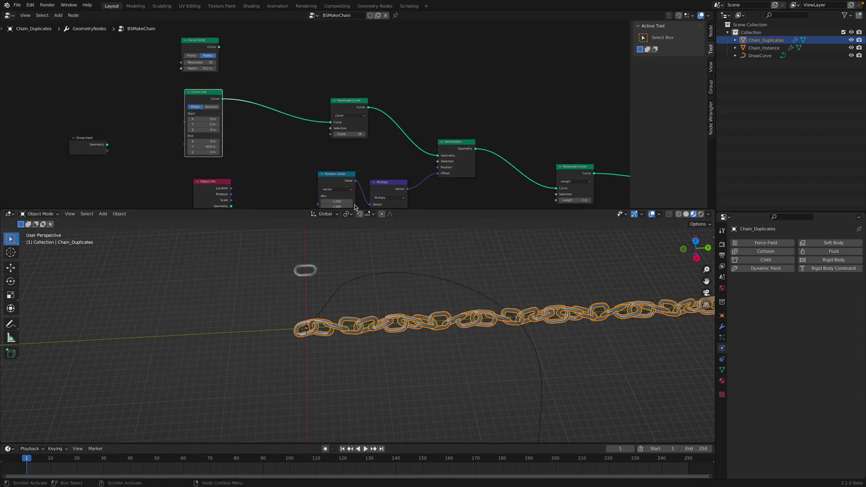
{"action": "middle_click_drag", "start_coordinate": [374, 288], "coordinate": [287, 278], "text": "shift"}
Connect the DrawCurve Object Info geometry to the first Resample Curve node so the chain follows the drawn curve.
{"action": "left_click_drag", "start_coordinate": [228, 184], "coordinate": [215, 181]}
{"action": "middle_click_drag", "start_coordinate": [222, 160], "coordinate": [209, 111]}
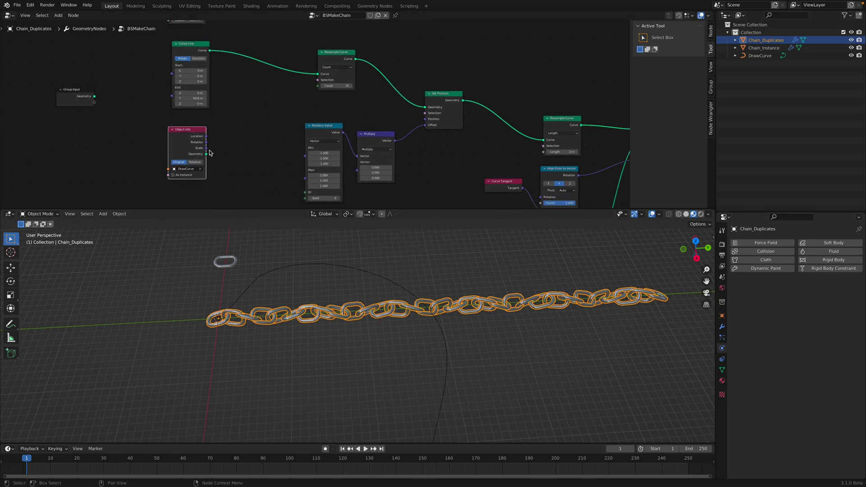
{"action": "left_click_drag", "start_coordinate": [207, 154], "coordinate": [317, 74]}
{"action": "middle_click_drag", "start_coordinate": [378, 279], "coordinate": [378, 282]}
{"action": "scroll", "coordinate": [374, 307], "scroll_direction": "down", "scroll_amount": 3}
{"action": "middle_click_drag", "start_coordinate": [370, 330], "coordinate": [367, 325]}
{"action": "scroll", "coordinate": [365, 140], "scroll_direction": "up", "scroll_amount": 1}
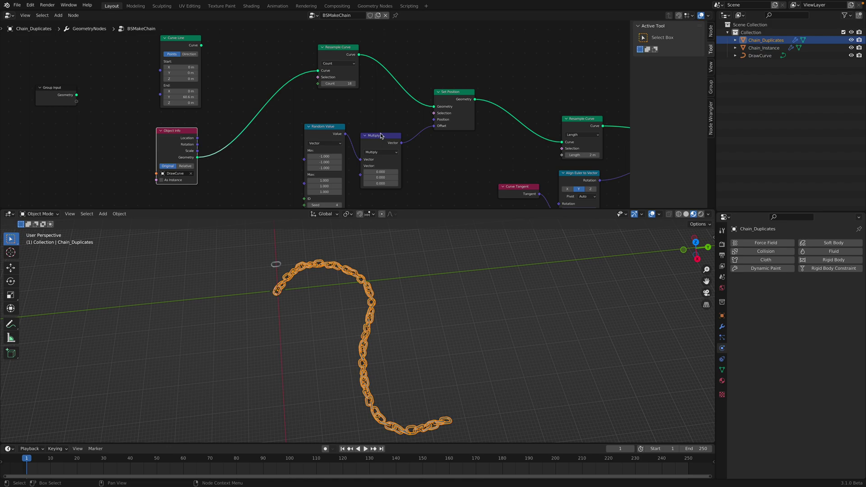
Set all three values of the vector Multiply node that scales the random offset to 0.520.
{"action": "middle_click_drag", "start_coordinate": [383, 137], "coordinate": [344, 126]}
{"action": "scroll", "coordinate": [336, 146], "scroll_direction": "up", "scroll_amount": 1}
{"action": "left_click_drag", "start_coordinate": [335, 139], "coordinate": [345, 123]}
{"action": "middle_click_drag", "start_coordinate": [292, 130], "coordinate": [291, 108]}
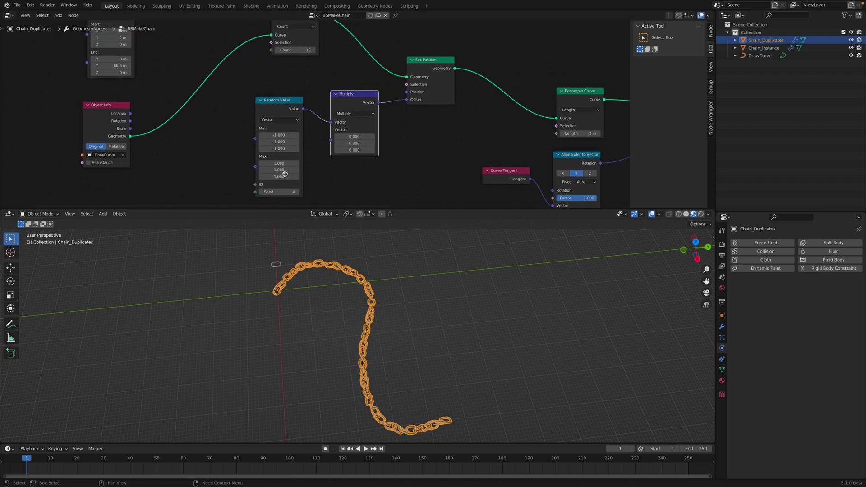
{"action": "left_click_drag", "start_coordinate": [355, 136], "coordinate": [488, 150]}
{"action": "left_click_drag", "start_coordinate": [417, 149], "coordinate": [377, 150]}
{"action": "middle_click_drag", "start_coordinate": [388, 109], "coordinate": [376, 131]}
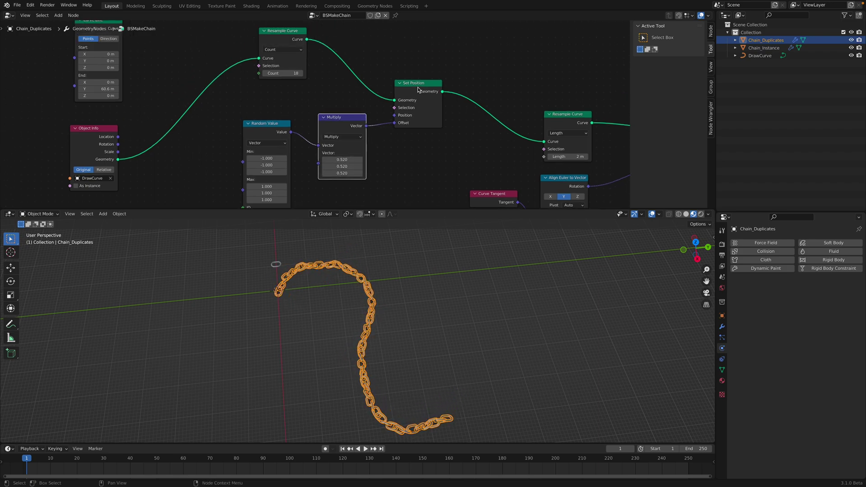
Reposition the Set Position node and the first Resample Curve node in the chain's node tree.
{"action": "left_click_drag", "start_coordinate": [418, 88], "coordinate": [411, 71]}
{"action": "middle_click_drag", "start_coordinate": [369, 81], "coordinate": [264, 83]}
{"action": "scroll", "coordinate": [273, 92], "scroll_direction": "down", "scroll_amount": 2}
{"action": "middle_click_drag", "start_coordinate": [294, 108], "coordinate": [257, 91]}
{"action": "middle_click_drag", "start_coordinate": [227, 60], "coordinate": [379, 102]}
{"action": "scroll", "coordinate": [319, 80], "scroll_direction": "up", "scroll_amount": 3}
{"action": "left_click_drag", "start_coordinate": [310, 67], "coordinate": [303, 67]}
{"action": "middle_click_drag", "start_coordinate": [297, 108], "coordinate": [272, 104]}
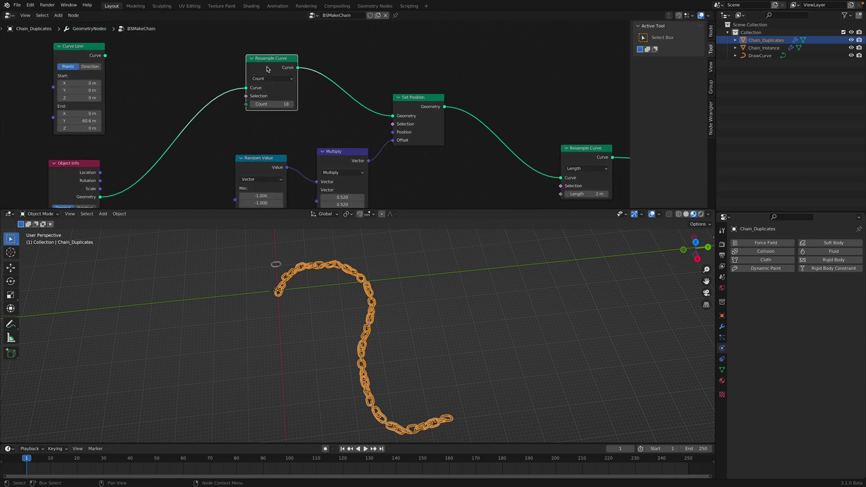
{"action": "left_click_drag", "start_coordinate": [267, 68], "coordinate": [266, 70]}
Reposition the length-based Resample Curve node and the Instance on Points node.
{"action": "middle_click_drag", "start_coordinate": [408, 104], "coordinate": [354, 85]}
{"action": "left_click_drag", "start_coordinate": [531, 136], "coordinate": [526, 135]}
{"action": "middle_click_drag", "start_coordinate": [537, 123], "coordinate": [467, 93]}
{"action": "left_click_drag", "start_coordinate": [452, 96], "coordinate": [434, 75]}
{"action": "middle_click_drag", "start_coordinate": [447, 90], "coordinate": [379, 68]}
{"action": "left_click_drag", "start_coordinate": [389, 67], "coordinate": [394, 61]}
{"action": "left_click", "coordinate": [525, 83]}
{"action": "scroll", "coordinate": [498, 91], "scroll_direction": "down", "scroll_amount": 2}
{"action": "middle_click_drag", "start_coordinate": [487, 96], "coordinate": [454, 62]}
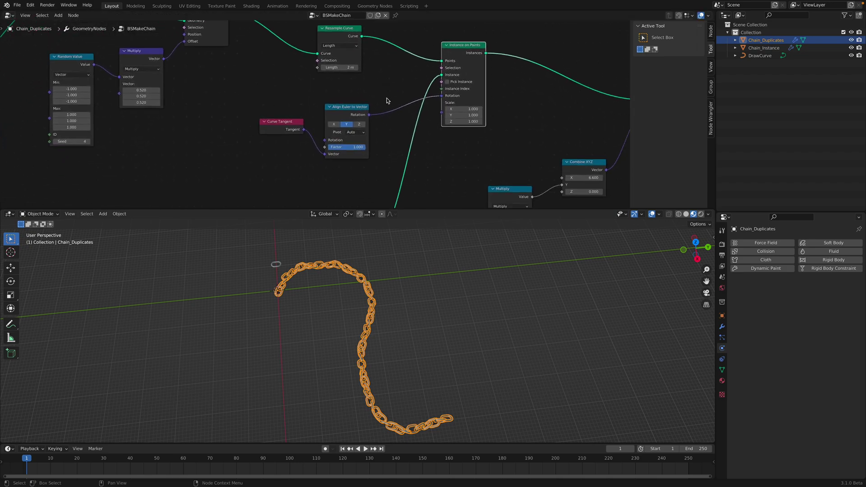
Move the Chain_Instance Object Info, Align Euler to Vector and Curve Tangent nodes closer together beside Instance on Points.
{"action": "middle_click_drag", "start_coordinate": [382, 134], "coordinate": [367, 88]}
{"action": "left_click_drag", "start_coordinate": [338, 170], "coordinate": [342, 122]}
{"action": "middle_click_drag", "start_coordinate": [345, 121], "coordinate": [321, 158]}
{"action": "left_click_drag", "start_coordinate": [317, 97], "coordinate": [334, 84]}
{"action": "left_click_drag", "start_coordinate": [255, 114], "coordinate": [269, 108]}
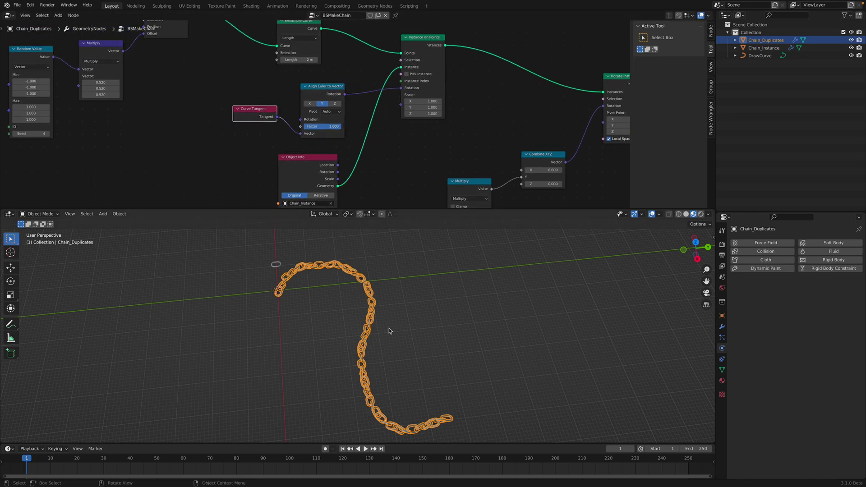
Try the X and Z axes on the Align Euler to Vector node and return it to Y.
{"action": "middle_click_drag", "start_coordinate": [291, 296], "coordinate": [546, 418]}
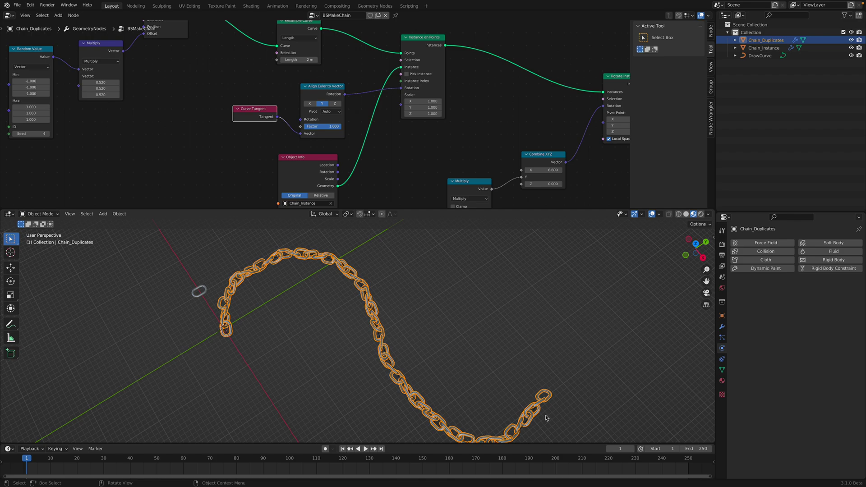
{"action": "scroll", "coordinate": [273, 126], "scroll_direction": "up", "scroll_amount": 2}
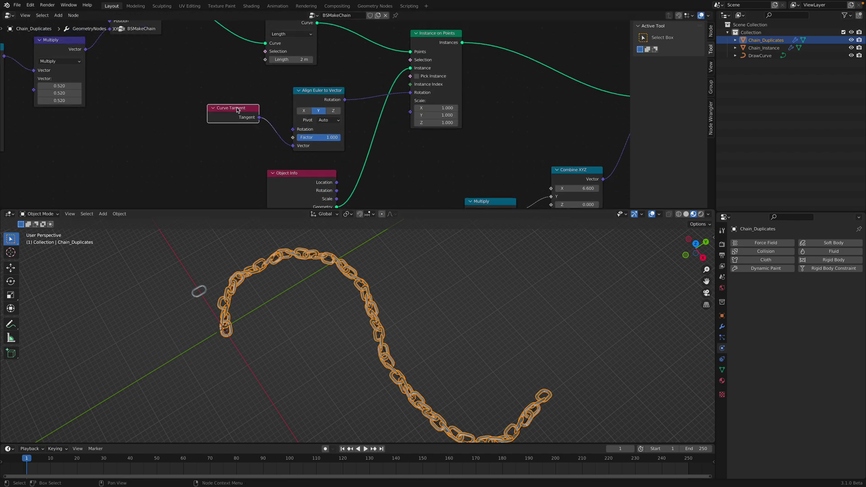
{"action": "left_click_drag", "start_coordinate": [240, 113], "coordinate": [239, 112]}
{"action": "left_click_drag", "start_coordinate": [305, 99], "coordinate": [303, 97]}
{"action": "left_click", "coordinate": [305, 109]}
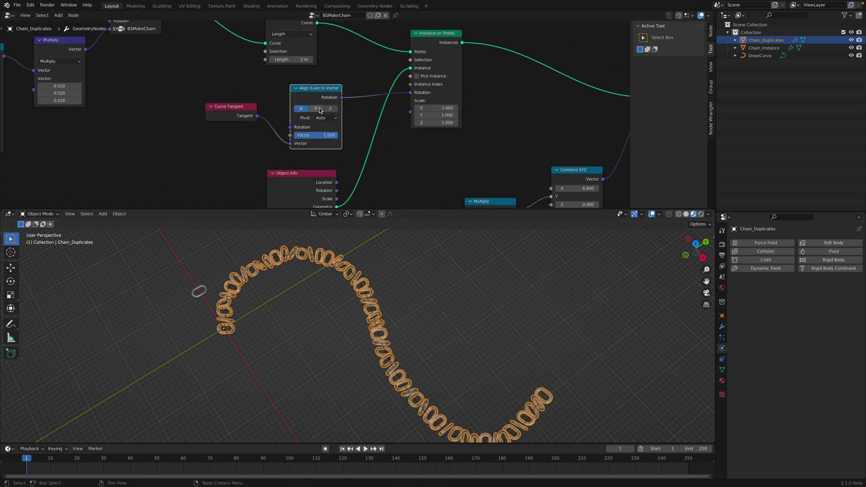
{"action": "left_click", "coordinate": [315, 109]}
{"action": "left_click", "coordinate": [306, 110]}
{"action": "left_click", "coordinate": [317, 110]}
{"action": "left_click", "coordinate": [328, 111]}
{"action": "left_click", "coordinate": [318, 110]}
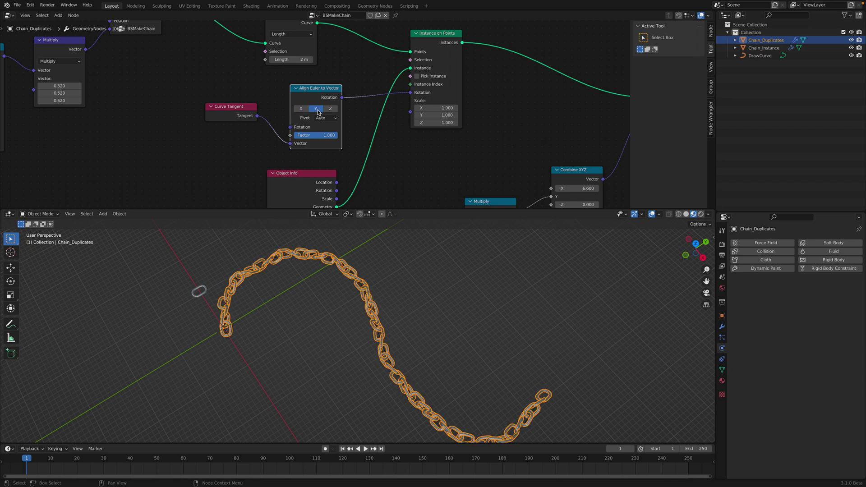
Shift the Align Euler to Vector and Instance on Points nodes slightly.
{"action": "mouse_move", "coordinate": [327, 137]}
{"action": "left_mouse_down"}
{"action": "mouse_move", "coordinate": [286, 137]}
{"action": "mouse_move", "coordinate": [328, 137]}
{"action": "left_mouse_up"}
{"action": "left_click_drag", "start_coordinate": [319, 99], "coordinate": [315, 101]}
{"action": "middle_click_drag", "start_coordinate": [333, 102], "coordinate": [285, 107]}
{"action": "left_click_drag", "start_coordinate": [383, 54], "coordinate": [379, 55]}
{"action": "middle_click_drag", "start_coordinate": [328, 98], "coordinate": [248, 92]}
{"action": "middle_click_drag", "start_coordinate": [390, 100], "coordinate": [275, 63]}
Move the Combine XYZ, Multiply and Index nodes up into a compact group beside the Rotate Instances node.
{"action": "scroll", "coordinate": [402, 74], "scroll_direction": "down", "scroll_amount": 3}
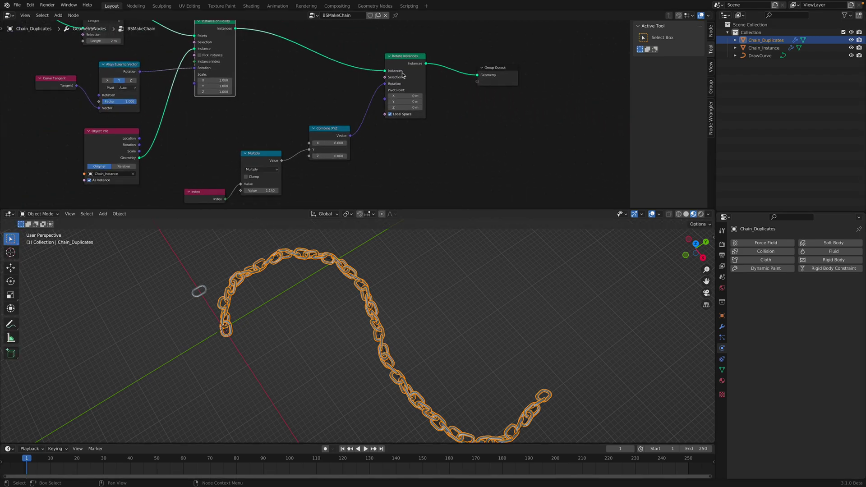
{"action": "left_click", "coordinate": [399, 60]}
{"action": "scroll", "coordinate": [421, 100], "scroll_direction": "up", "scroll_amount": 1}
{"action": "left_click_drag", "start_coordinate": [336, 132], "coordinate": [342, 117]}
{"action": "middle_click_drag", "start_coordinate": [280, 148], "coordinate": [297, 97]}
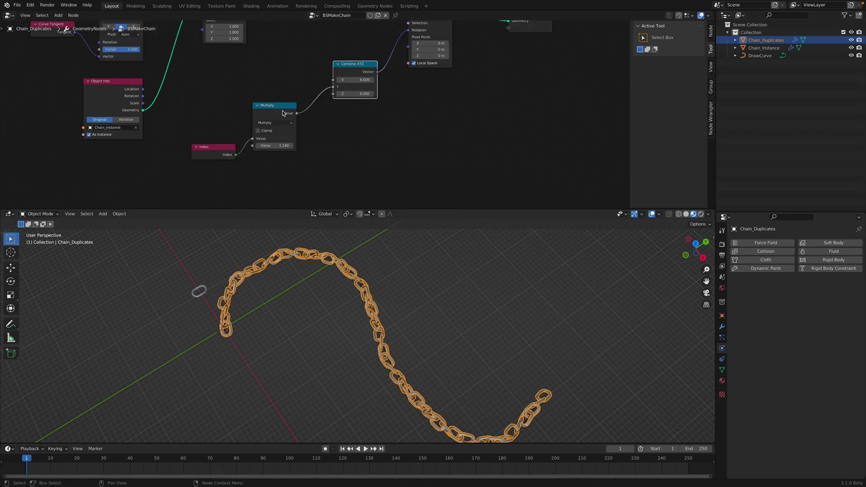
{"action": "left_click_drag", "start_coordinate": [280, 109], "coordinate": [295, 77]}
{"action": "left_click_drag", "start_coordinate": [227, 142], "coordinate": [226, 109]}
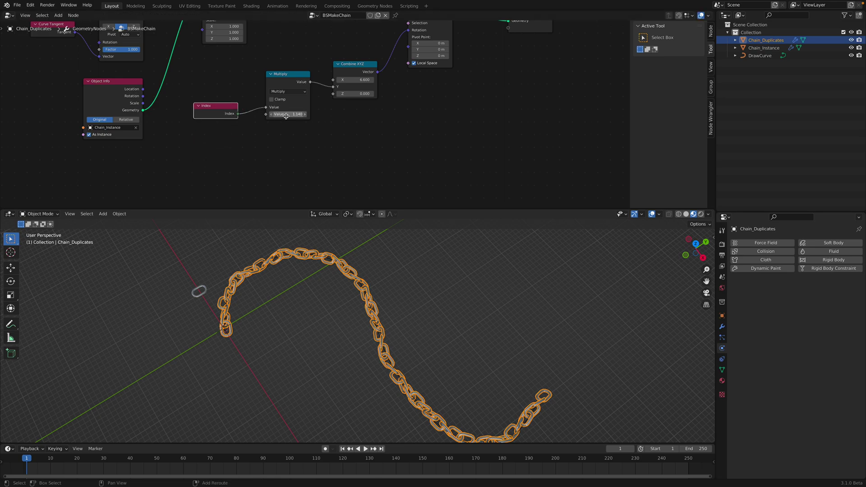
Set the multiplier on the Multiply node fed by Index to 1.240 and save the file.
{"action": "left_click_drag", "start_coordinate": [284, 115], "coordinate": [322, 115], "text": "shift"}
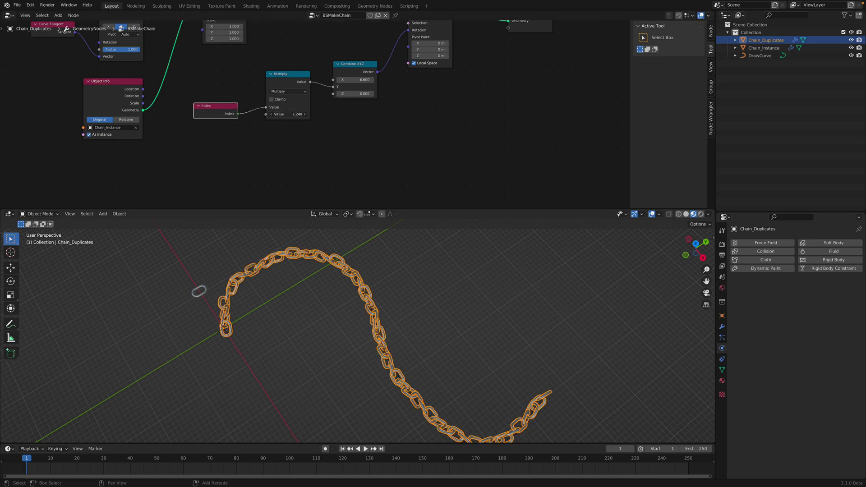
{"action": "middle_click_drag", "start_coordinate": [354, 309], "coordinate": [388, 307]}
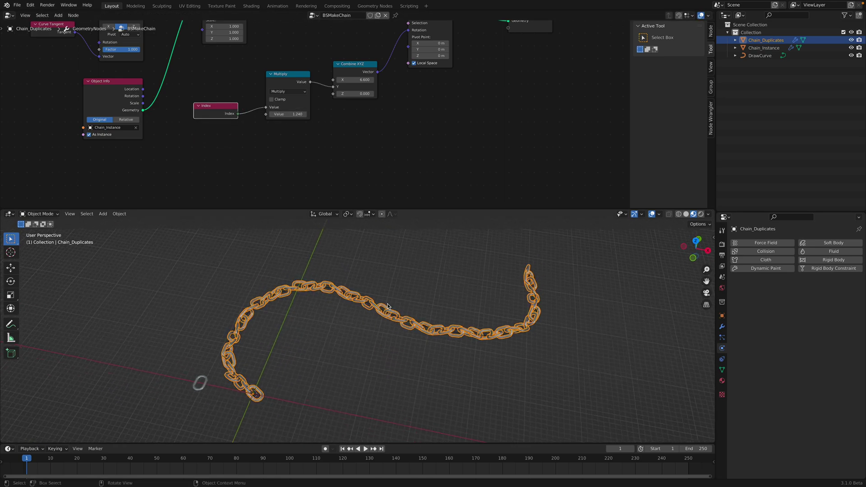
{"action": "key", "text": "ctrl+s"}
Connect the Curve Line output to the first Resample Curve node in place of the DrawCurve geometry.
{"action": "scroll", "coordinate": [256, 119], "scroll_direction": "down", "scroll_amount": 4}
{"action": "middle_click_drag", "start_coordinate": [256, 119], "coordinate": [339, 110]}
{"action": "middle_click_drag", "start_coordinate": [378, 279], "coordinate": [369, 279]}
{"action": "scroll", "coordinate": [249, 103], "scroll_direction": "down", "scroll_amount": 3}
{"action": "middle_click_drag", "start_coordinate": [249, 102], "coordinate": [501, 156]}
{"action": "middle_click_drag", "start_coordinate": [338, 268], "coordinate": [328, 276]}
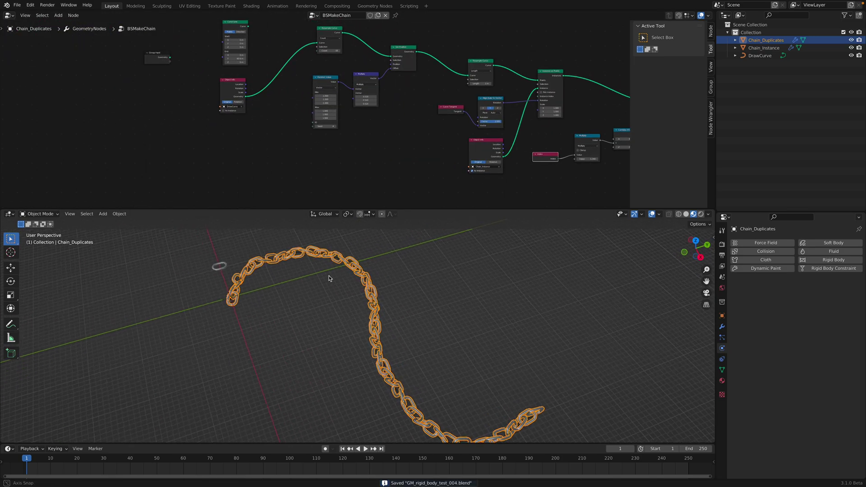
{"action": "scroll", "coordinate": [274, 133], "scroll_direction": "up", "scroll_amount": 2}
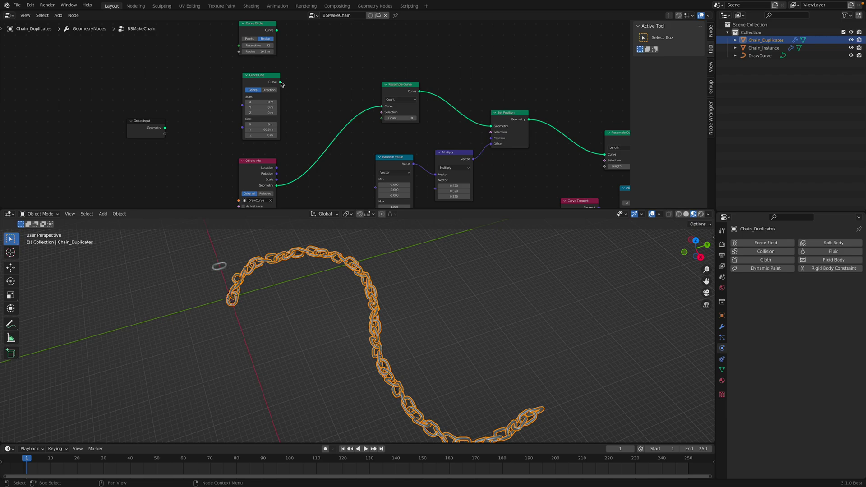
{"action": "left_click_drag", "start_coordinate": [280, 82], "coordinate": [382, 106]}
{"action": "middle_click_drag", "start_coordinate": [361, 316], "coordinate": [352, 326]}
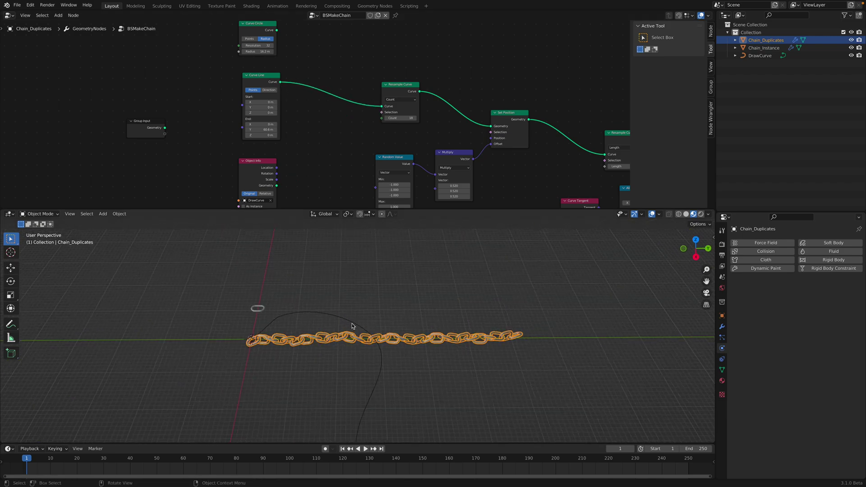
Set all three components of the Multiply node feeding the Set Position offset to 0.160 and save the file.
{"action": "scroll", "coordinate": [354, 324], "scroll_direction": "up", "scroll_amount": 3}
{"action": "middle_click_drag", "start_coordinate": [456, 172], "coordinate": [435, 130]}
{"action": "mouse_move", "coordinate": [435, 143]}
{"action": "left_mouse_down"}
{"action": "mouse_move", "coordinate": [445, 154]}
{"action": "mouse_move", "coordinate": [464, 154]}
{"action": "mouse_move", "coordinate": [402, 154]}
{"action": "mouse_move", "coordinate": [419, 143]}
{"action": "left_mouse_up"}
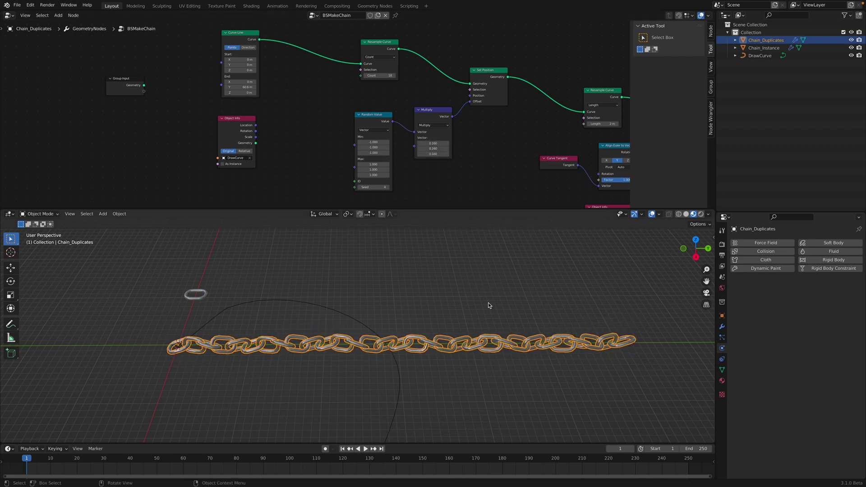
{"action": "middle_click_drag", "start_coordinate": [488, 303], "coordinate": [516, 296]}
{"action": "key", "text": "ctrl+s"}
Select the separate source link, play its rigid body simulation, and return to the first frame.
{"action": "left_click", "coordinate": [475, 295]}
{"action": "left_click", "coordinate": [575, 318]}
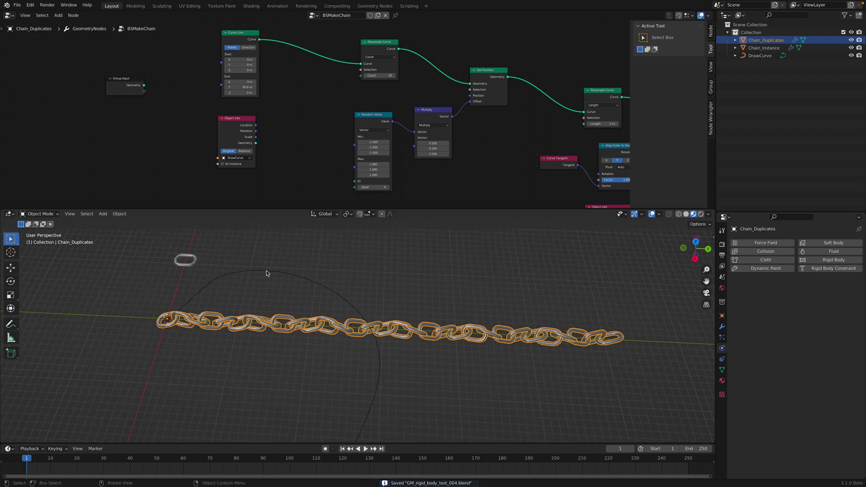
{"action": "left_click", "coordinate": [186, 260]}
{"action": "middle_click_drag", "start_coordinate": [551, 275], "coordinate": [559, 275]}
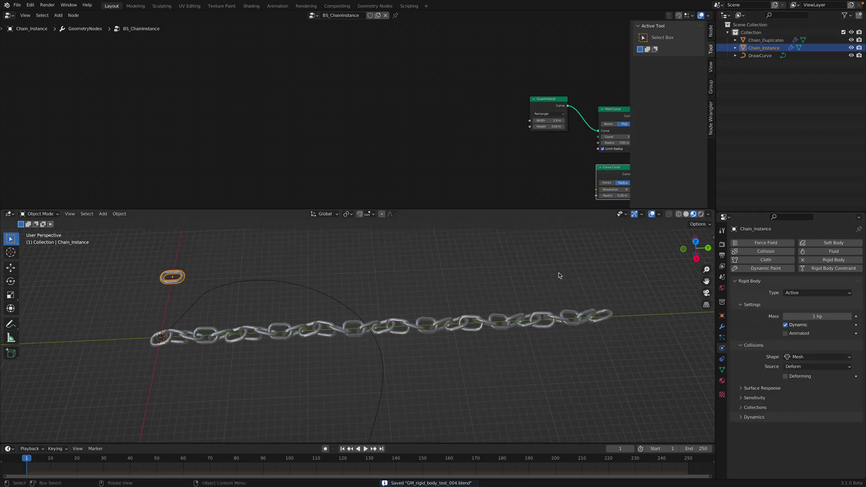
{"action": "left_click", "coordinate": [366, 449]}
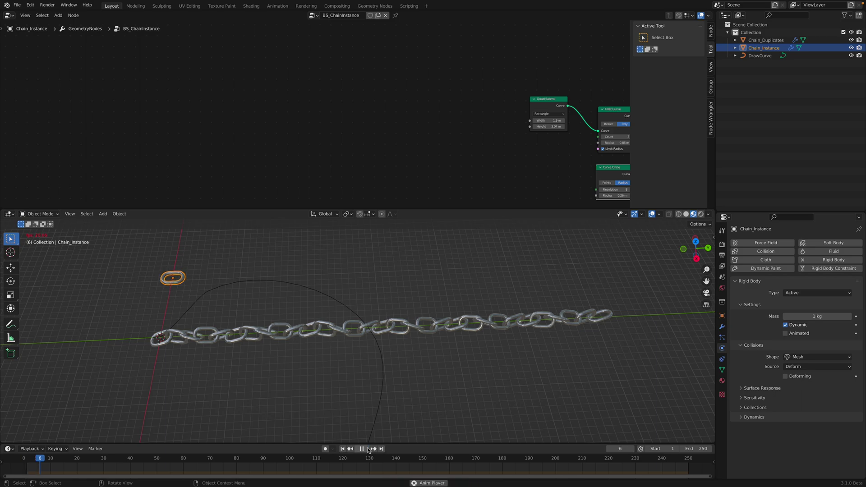
{"action": "left_click", "coordinate": [366, 449]}
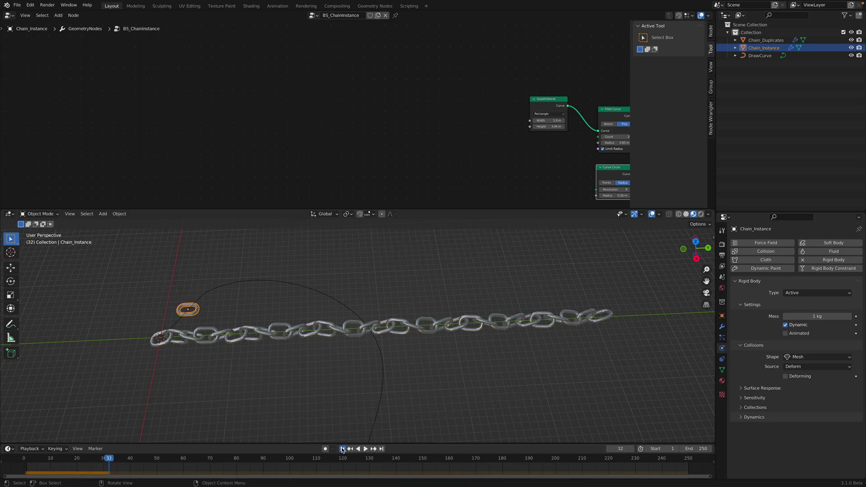
{"action": "left_click", "coordinate": [343, 449]}
Run Make Instances Real on the Chain_Duplicates object.
{"action": "left_click", "coordinate": [257, 327]}
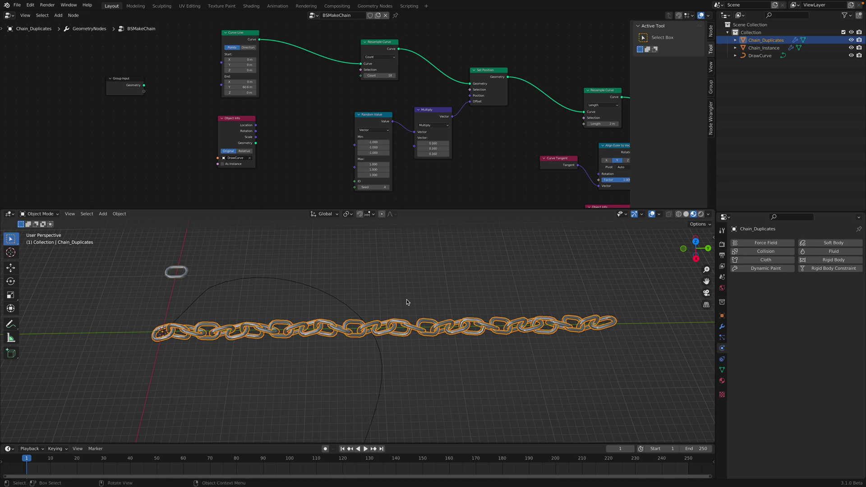
{"action": "key", "text": "F3"}
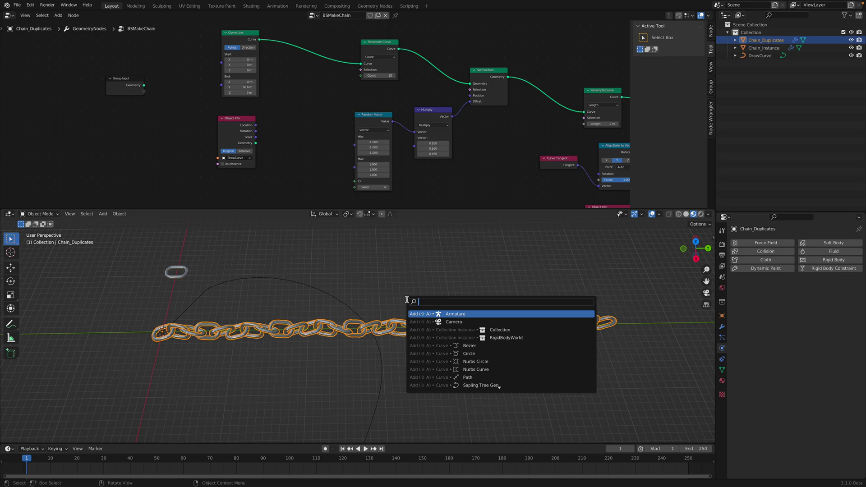
{"action": "type", "text": "make real"}
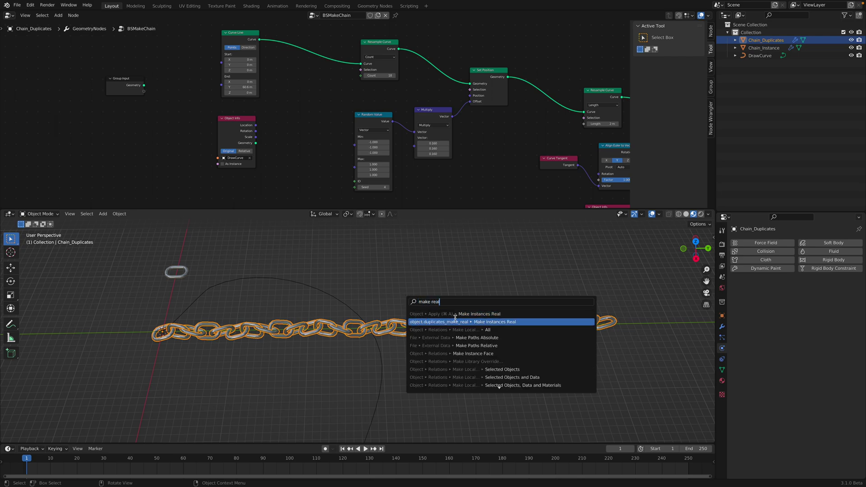
{"action": "left_click", "coordinate": [501, 314]}
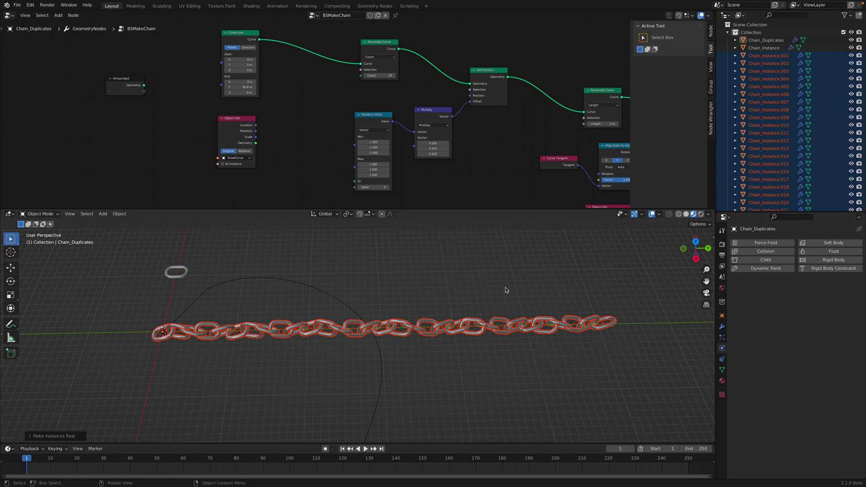
Move the selected real link objects into a new collection named RBDChain.
{"action": "middle_click_drag", "start_coordinate": [538, 294], "coordinate": [536, 293]}
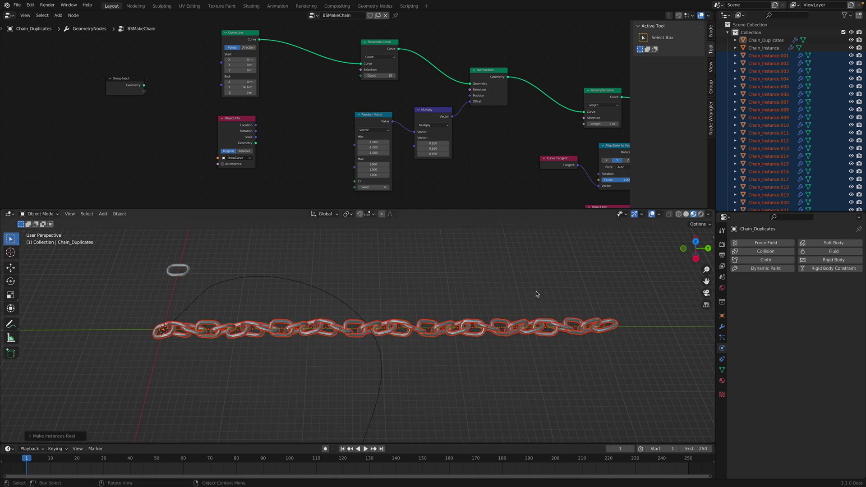
{"action": "key", "text": "m"}
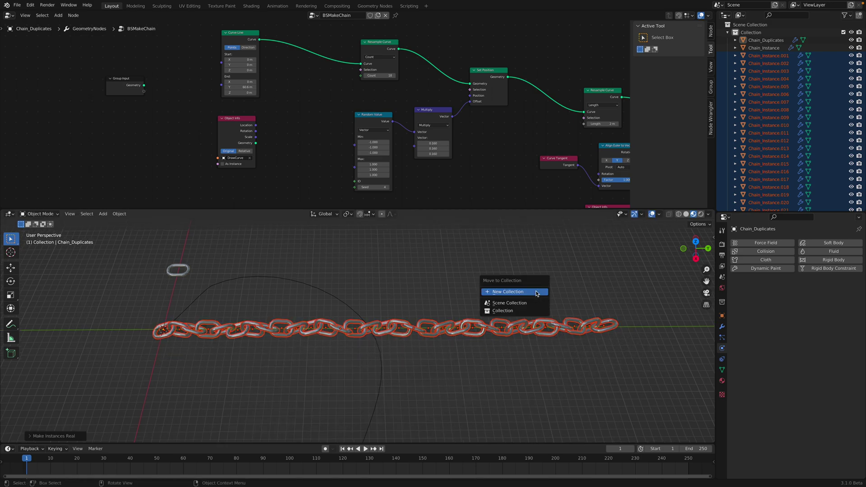
{"action": "left_click", "coordinate": [523, 292]}
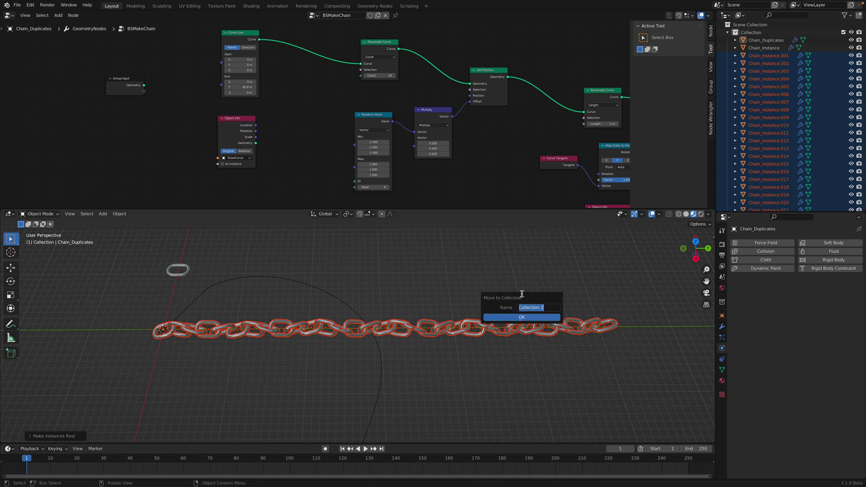
{"action": "type", "text": "RBG"}
{"action": "left_click", "coordinate": [525, 317]}
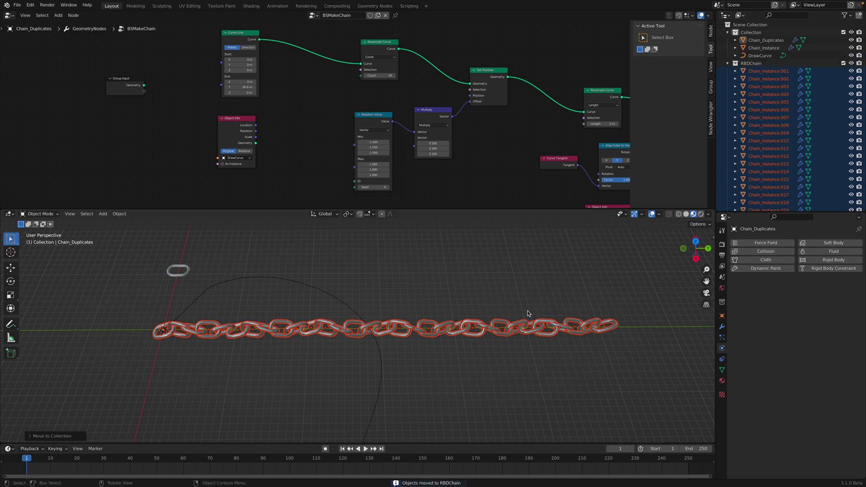
Hide Chain_Duplicates, Chain_Instance and DrawCurve, play the simulation of the real links, and return to the first frame.
{"action": "left_click", "coordinate": [527, 303]}
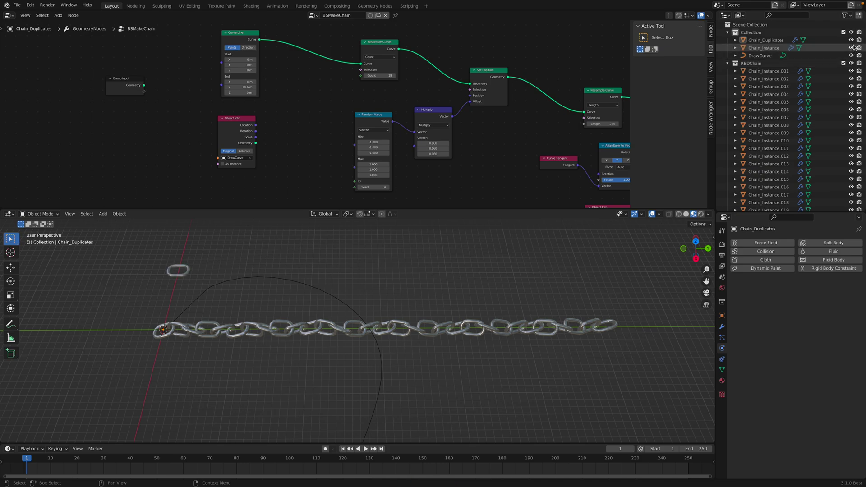
{"action": "middle_click_drag", "start_coordinate": [562, 286], "coordinate": [510, 301]}
{"action": "left_click", "coordinate": [558, 321]}
{"action": "key", "text": "space"}
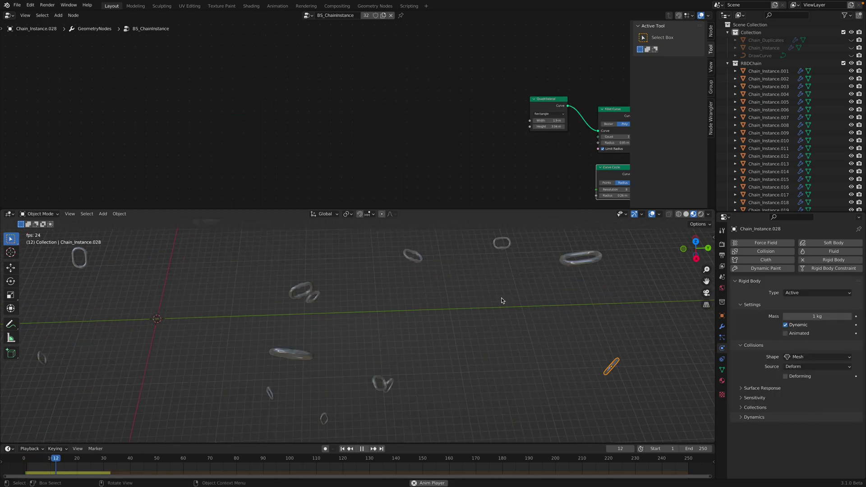
{"action": "left_click", "coordinate": [345, 447]}
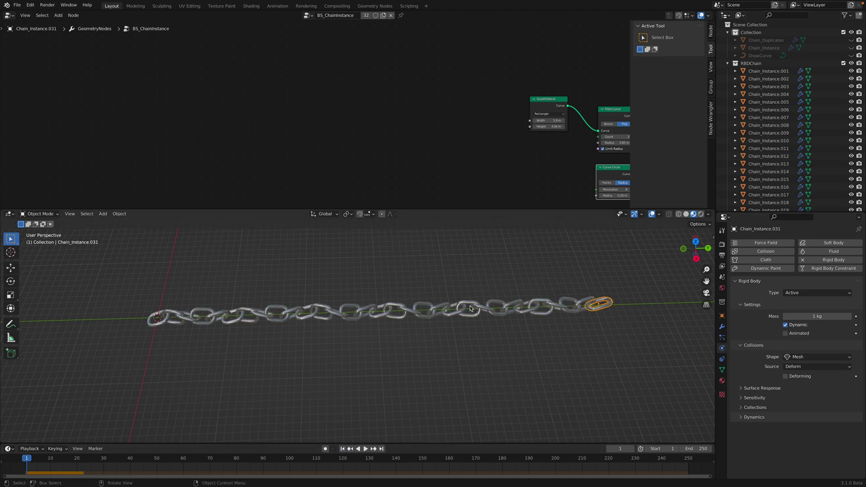
Examine individual links' GeometryNodes modifier and their underlying mesh in Edit Mode.
{"action": "middle_click_drag", "start_coordinate": [471, 309], "coordinate": [471, 307]}
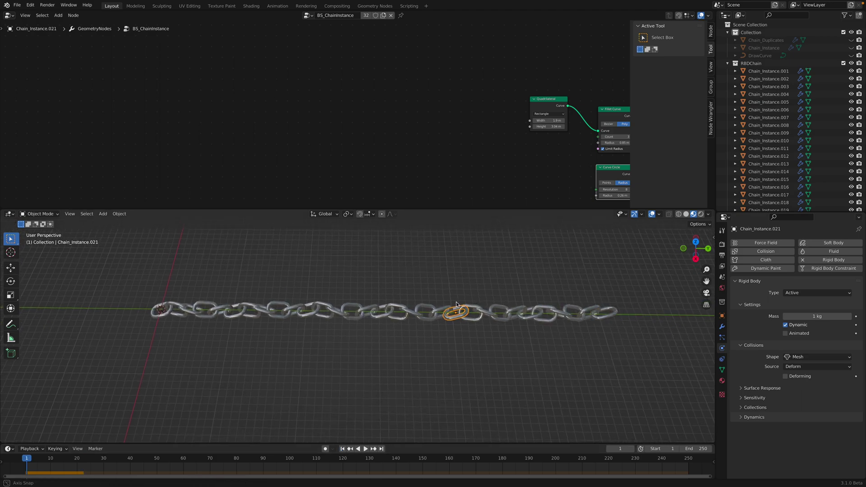
{"action": "middle_click_drag", "start_coordinate": [636, 308], "coordinate": [605, 303]}
{"action": "left_click", "coordinate": [722, 328]}
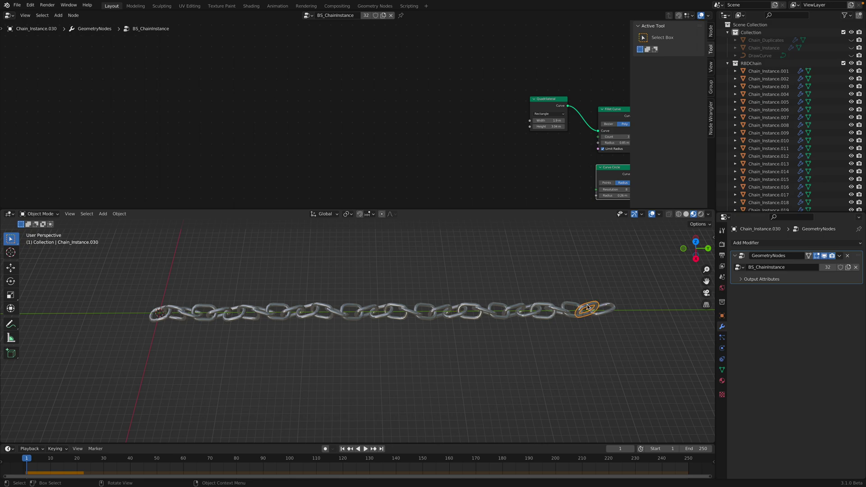
{"action": "key", "text": "a"}
{"action": "left_click", "coordinate": [554, 306]}
{"action": "key", "text": "Tab"}
{"action": "key", "text": "Tab"}
{"action": "key", "text": "Tab"}
{"action": "key", "text": "Tab"}
{"action": "left_click", "coordinate": [502, 309]}
{"action": "key", "text": "Tab"}
{"action": "key", "text": "Tab"}
{"action": "key", "text": "Tab"}
{"action": "key", "text": "Tab"}
{"action": "key", "text": "Tab"}
{"action": "key", "text": "Tab"}
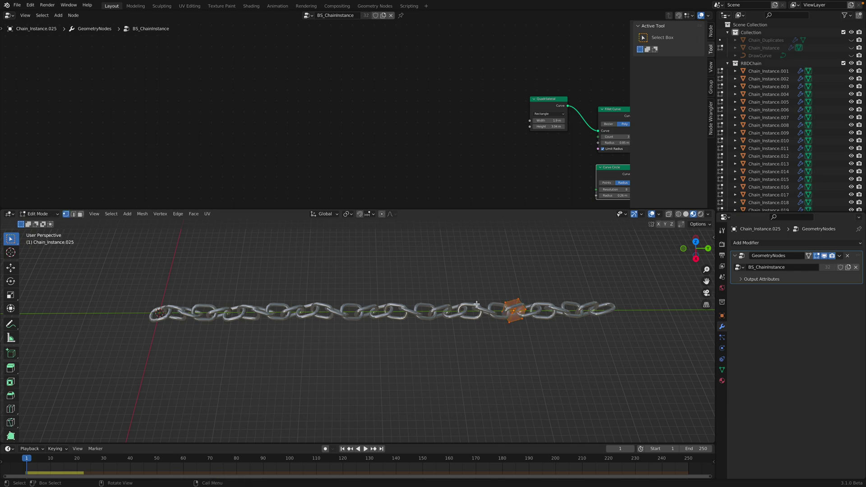
{"action": "key", "text": "Tab"}
{"action": "key", "text": "Tab"}
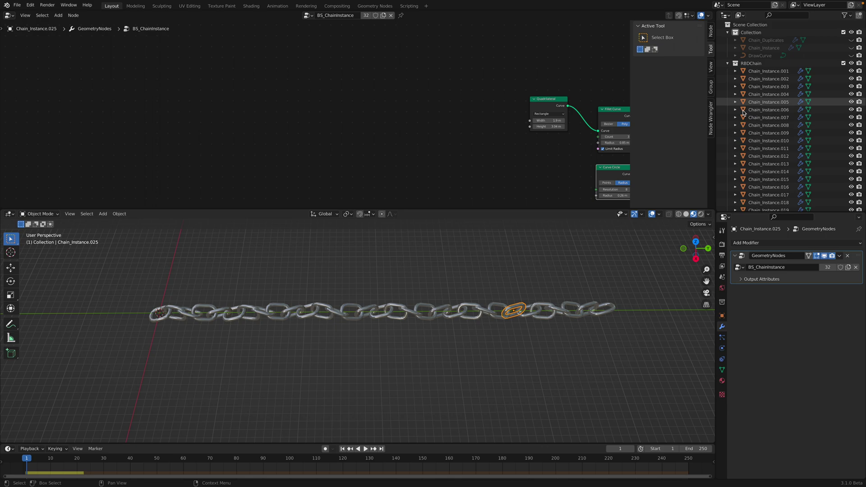
Select all the chain links and convert them to meshes.
{"action": "mouse_move", "coordinate": [585, 296]}
{"action": "middle_mouse_down", "text": "shift"}
{"action": "mouse_move", "coordinate": [559, 284]}
{"action": "mouse_move", "coordinate": [580, 294]}
{"action": "middle_mouse_up", "text": "shift"}
{"action": "key", "text": "a"}
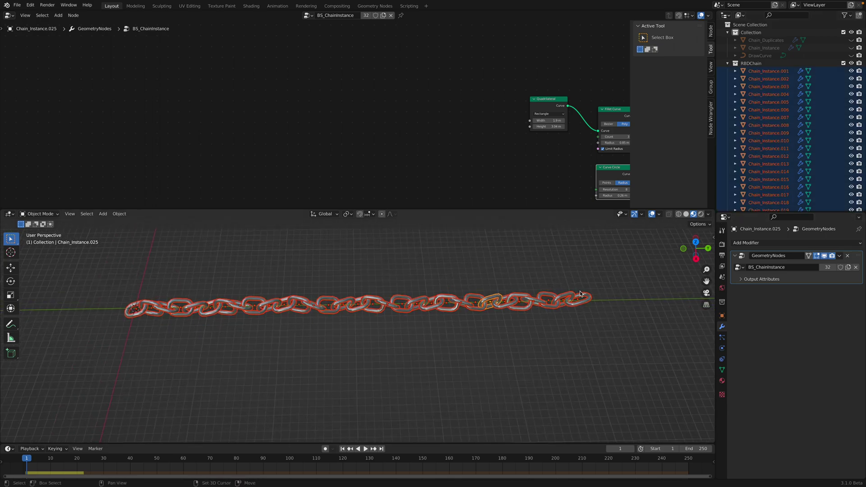
{"action": "right_click", "coordinate": [582, 296]}
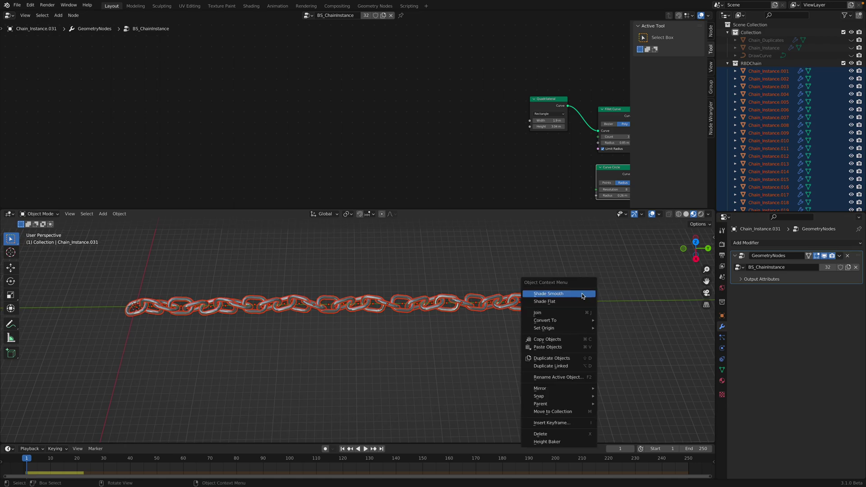
{"action": "mouse_move", "coordinate": [571, 320]}
{"action": "left_click", "coordinate": [611, 328]}
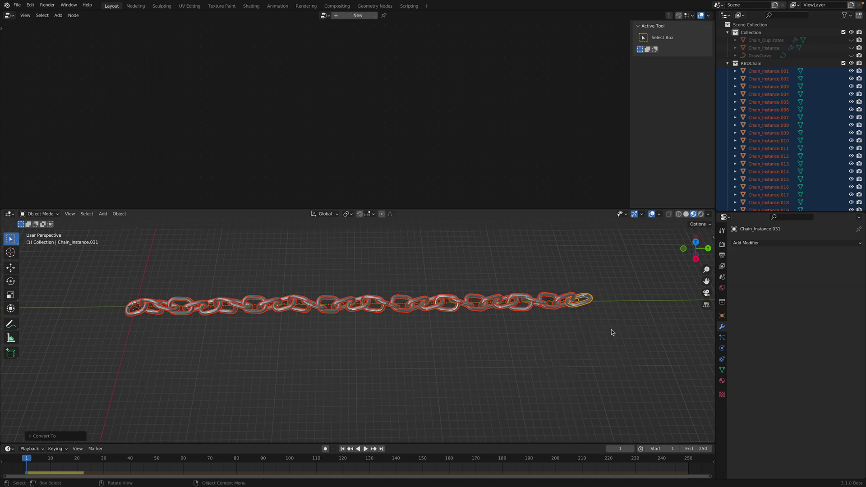
Set the rigid body type of the first link, at the origin, to Passive.
{"action": "left_click", "coordinate": [582, 297]}
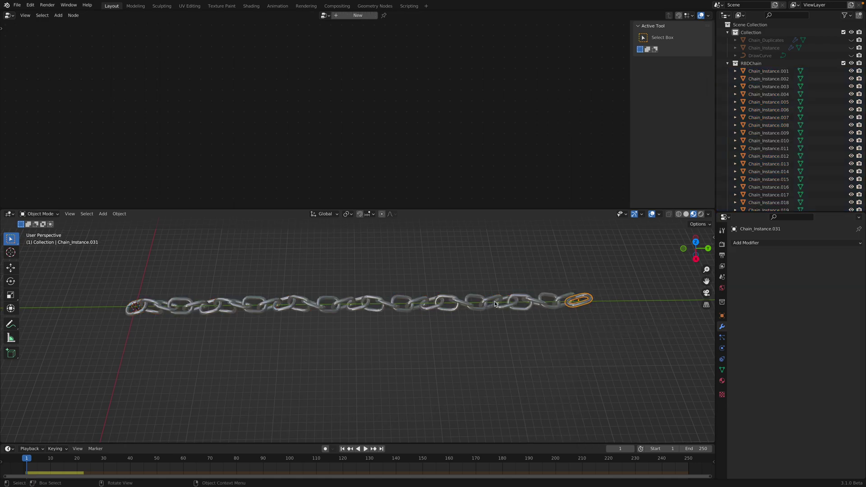
{"action": "left_click", "coordinate": [723, 349]}
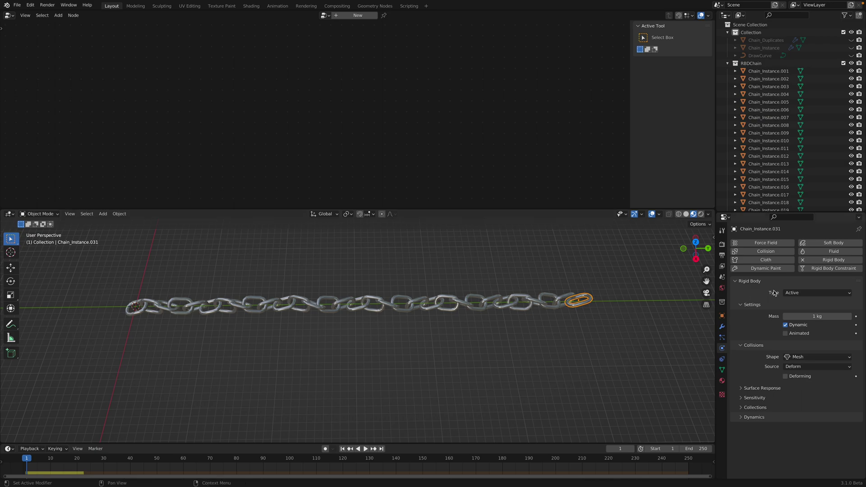
{"action": "left_click", "coordinate": [136, 307]}
{"action": "middle_click_drag", "start_coordinate": [202, 308], "coordinate": [222, 301]}
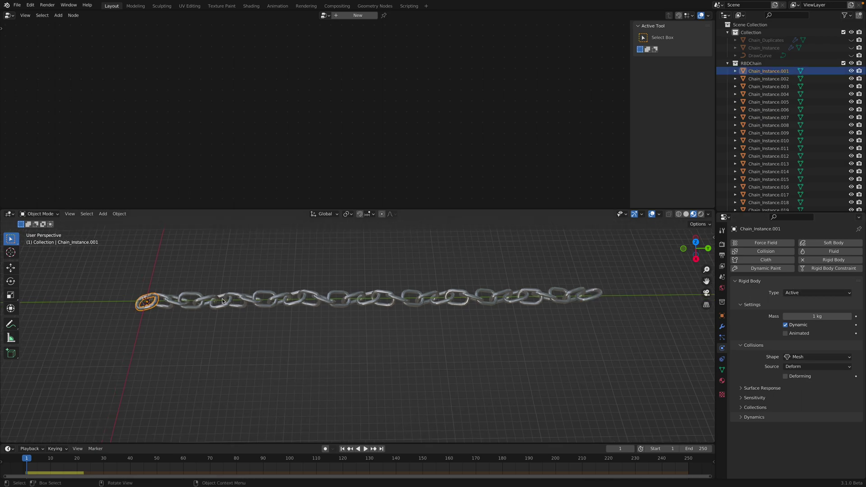
{"action": "left_click", "coordinate": [823, 293]}
{"action": "left_click", "coordinate": [814, 310]}
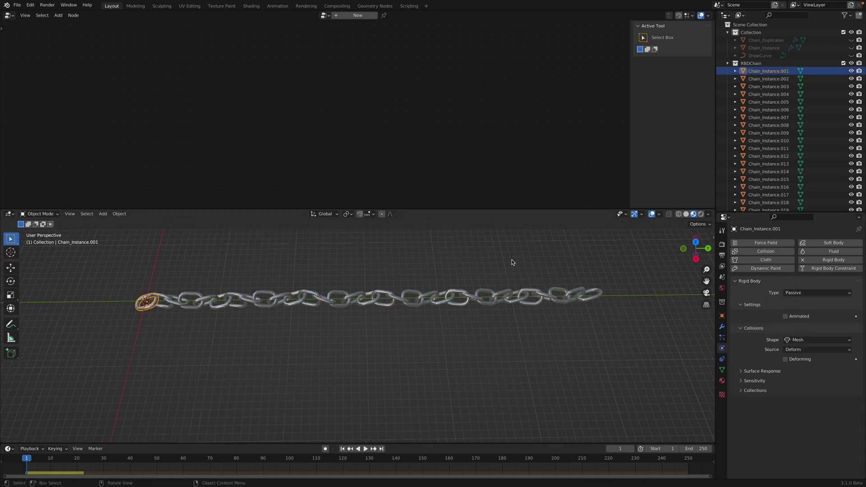
Deselect the link and play the simulation to check how the chain swings from its fixed first link.
{"action": "left_click", "coordinate": [512, 259]}
{"action": "key", "text": "space"}
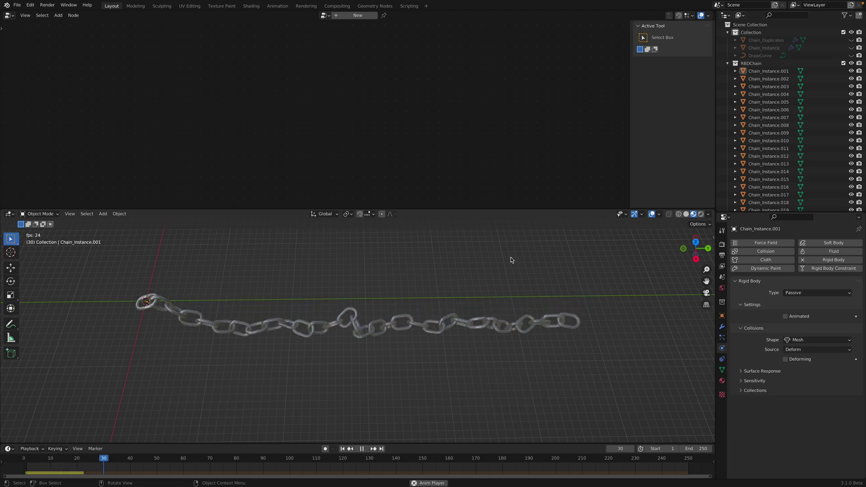
{"action": "middle_click_drag", "start_coordinate": [339, 275], "coordinate": [362, 259], "text": "shift"}
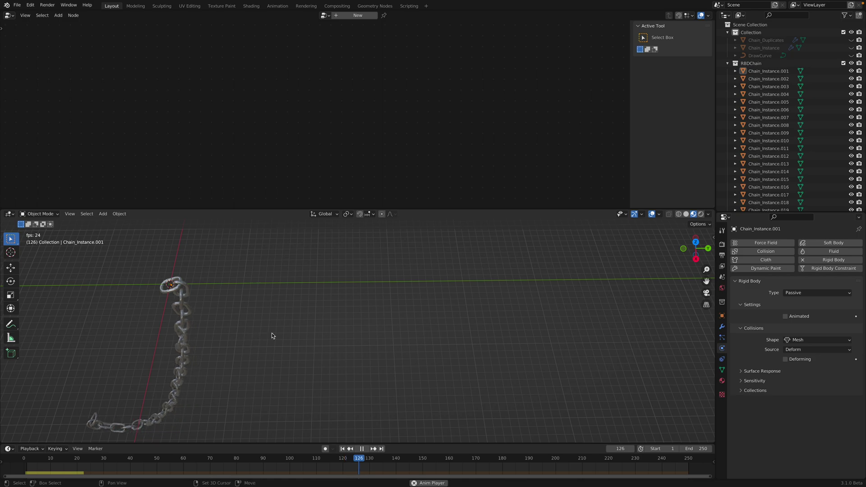
{"action": "middle_click_drag", "start_coordinate": [271, 333], "coordinate": [388, 304], "text": "shift"}
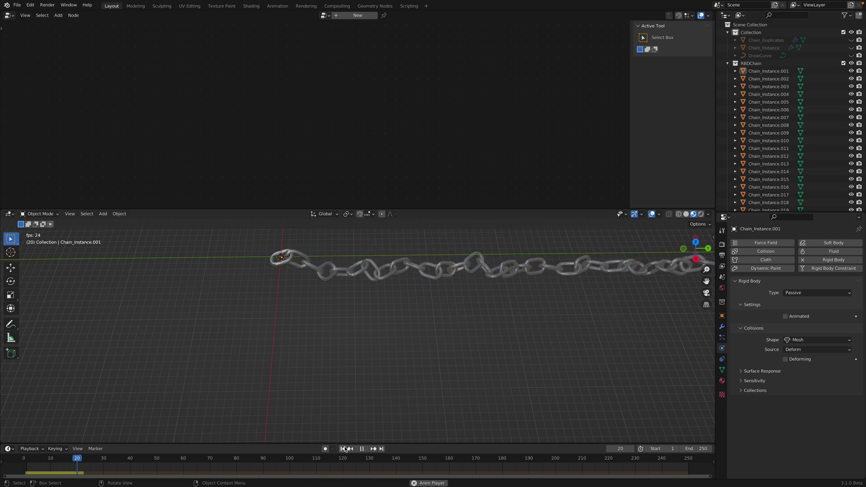
Stop the playback and set the rigid body type of the first link, at the origin, back to Active.
{"action": "key", "text": "Escape"}
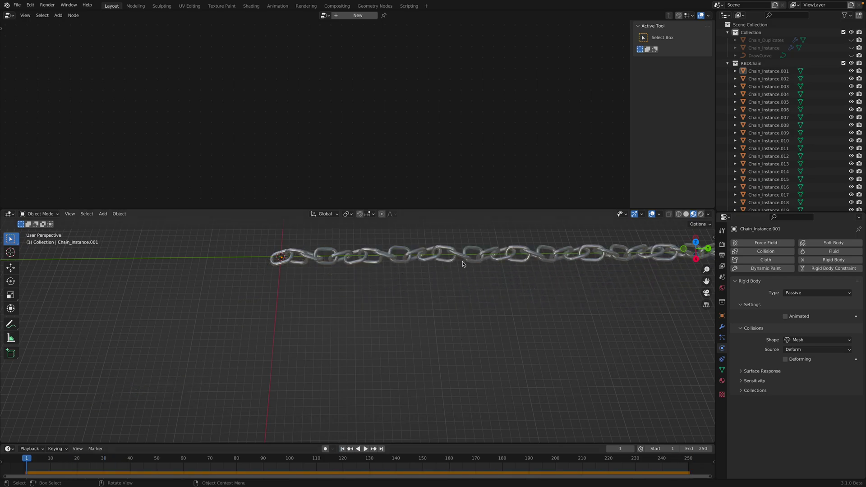
{"action": "middle_click_drag", "start_coordinate": [462, 261], "coordinate": [370, 265]}
{"action": "left_click", "coordinate": [370, 260]}
{"action": "left_click", "coordinate": [255, 262]}
{"action": "left_click", "coordinate": [817, 293]}
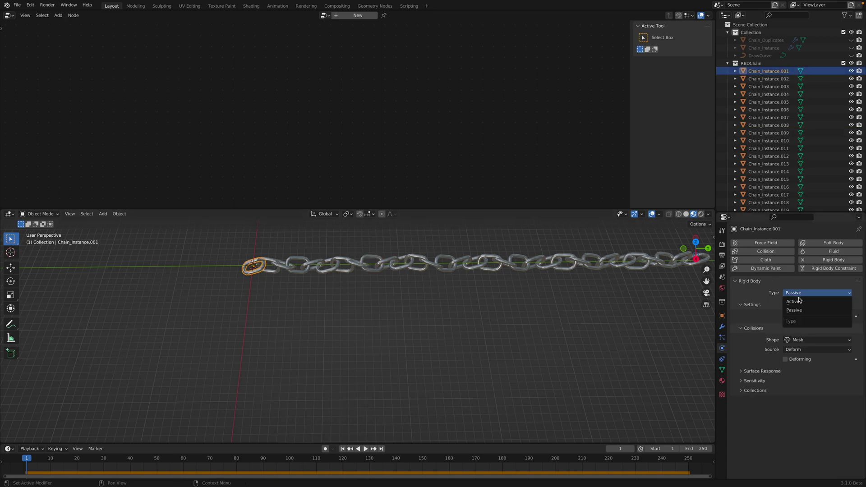
{"action": "left_click", "coordinate": [801, 301]}
Make Chain_Instance.012 and Chain_Instance.024 passive rigid bodies, and play the simulation to check how the chain hangs between them.
{"action": "left_click", "coordinate": [414, 260]}
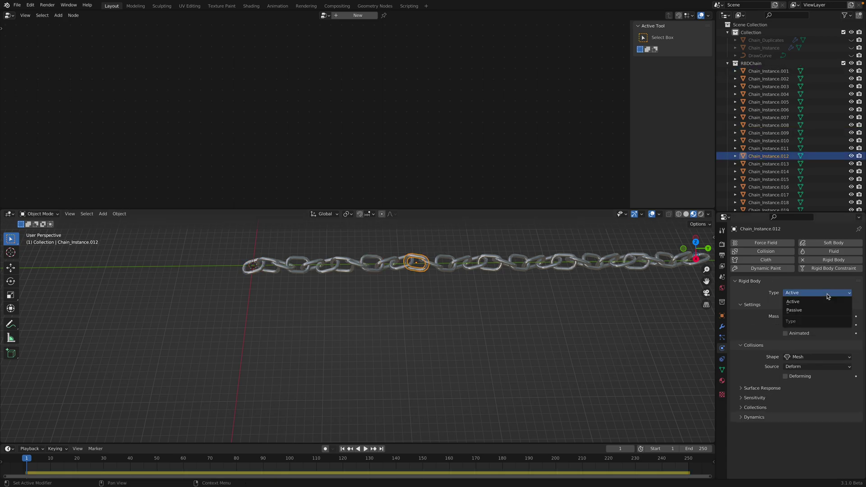
{"action": "left_click", "coordinate": [822, 311]}
{"action": "middle_click_drag", "start_coordinate": [600, 262], "coordinate": [534, 271], "text": "shift"}
{"action": "left_click", "coordinate": [521, 267]}
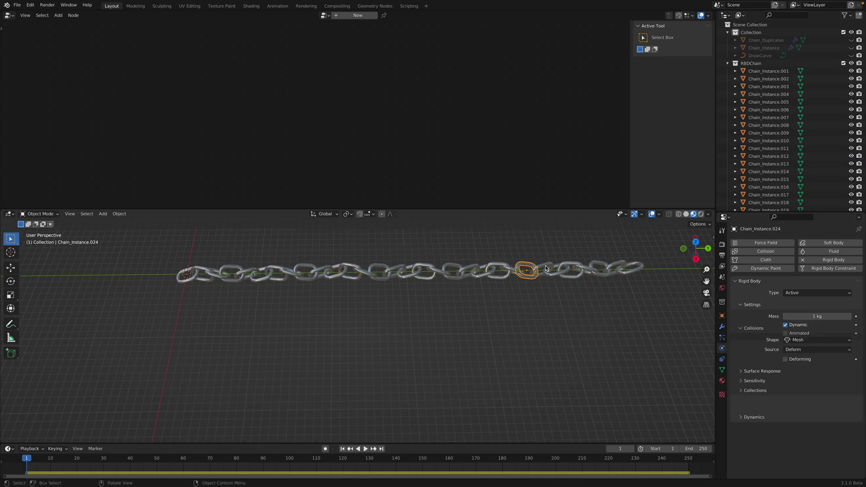
{"action": "left_click", "coordinate": [817, 293]}
{"action": "left_click", "coordinate": [801, 310]}
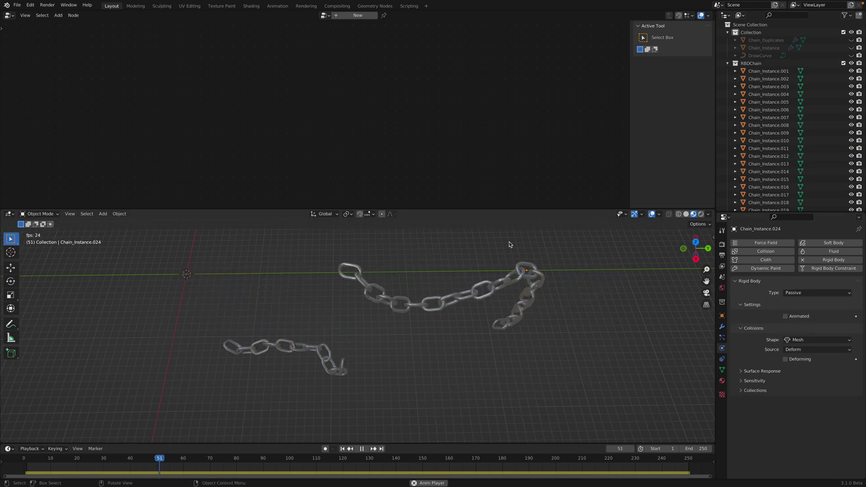
{"action": "left_click", "coordinate": [361, 449]}
{"action": "left_click", "coordinate": [343, 449]}
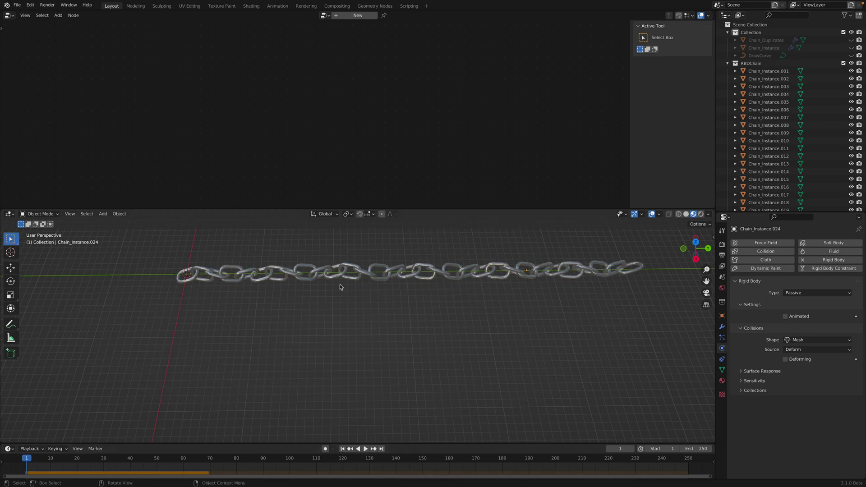
Examine the Sensitivity and Surface Response rigid body settings of Chain_Instance.011, beside the middle passive link.
{"action": "left_click", "coordinate": [339, 275]}
{"action": "middle_click_drag", "start_coordinate": [378, 311], "coordinate": [384, 332]}
{"action": "scroll", "coordinate": [384, 333], "scroll_direction": "up", "scroll_amount": 4}
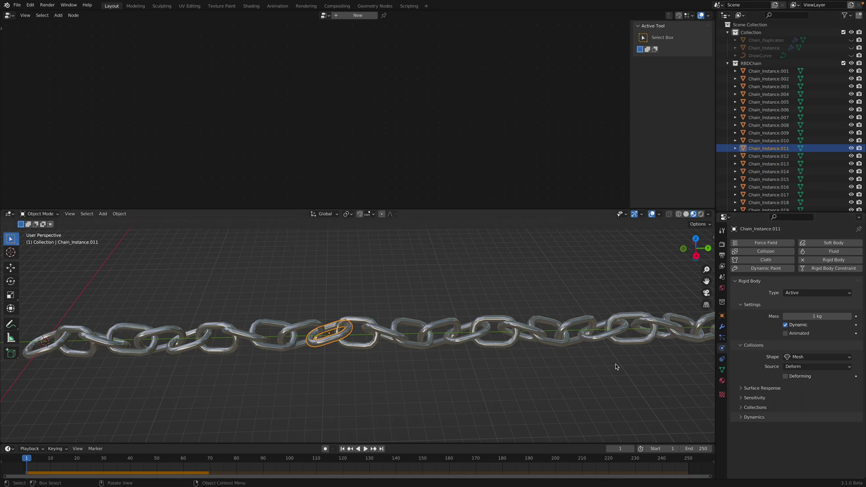
{"action": "middle_click_drag", "start_coordinate": [616, 367], "coordinate": [741, 382]}
{"action": "left_click", "coordinate": [755, 398]}
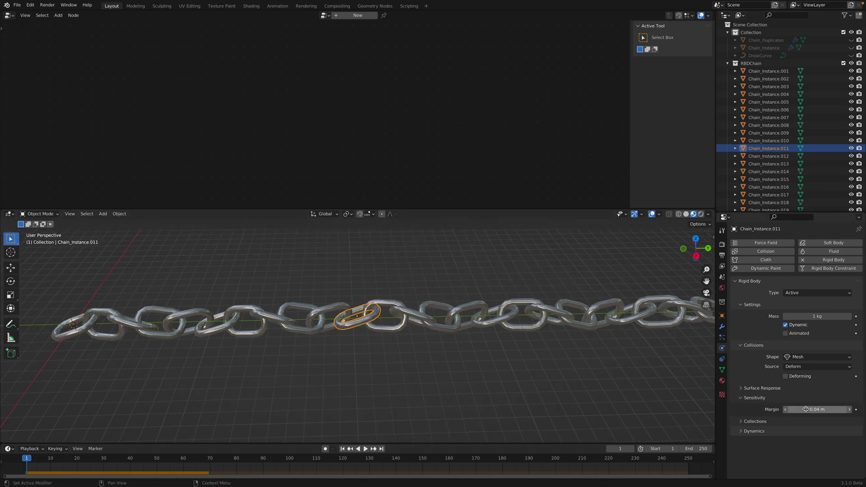
{"action": "left_click", "coordinate": [763, 388]}
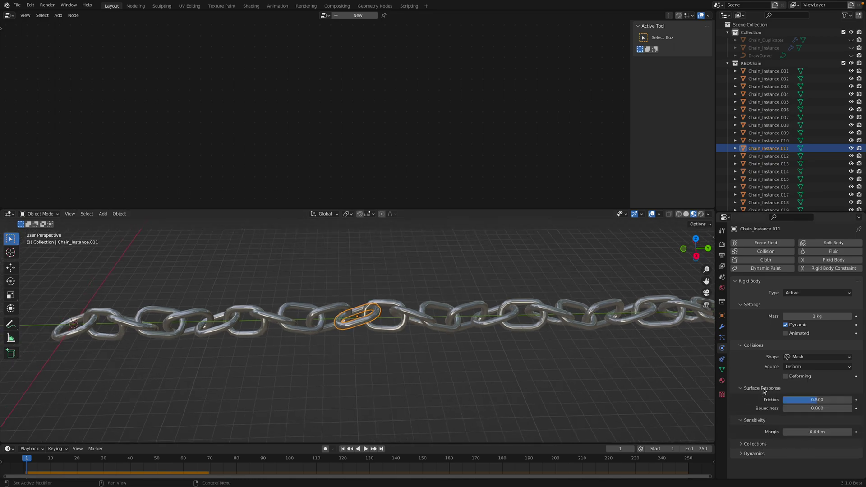
Replay the simulation to inspect the joint between Chain_Instance.011 and the middle passive link, and return to the first frame.
{"action": "key", "text": "space"}
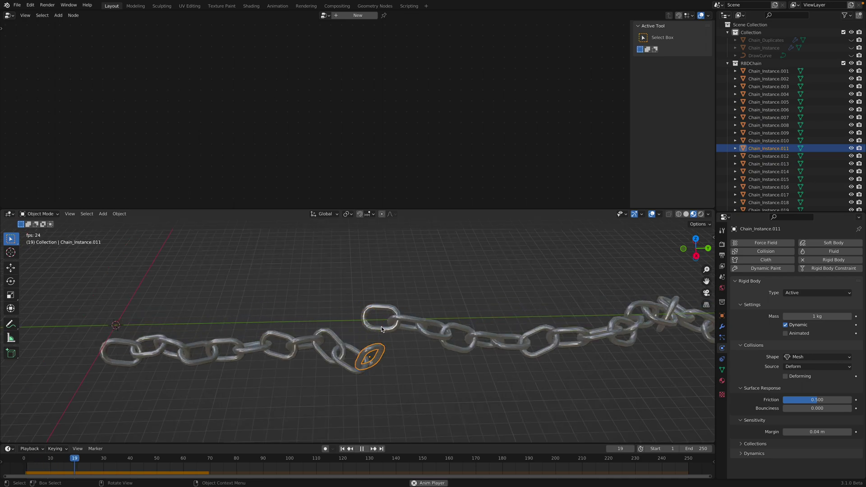
{"action": "key", "text": "space"}
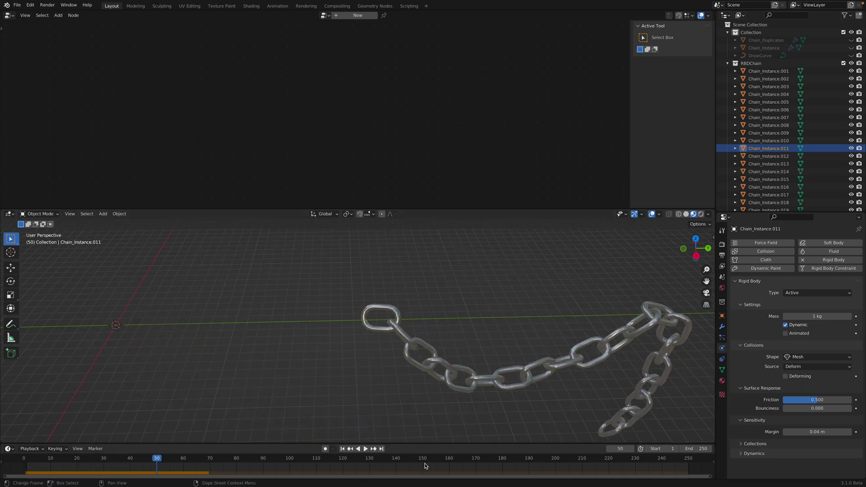
{"action": "left_click", "coordinate": [343, 449]}
{"action": "key", "text": "space"}
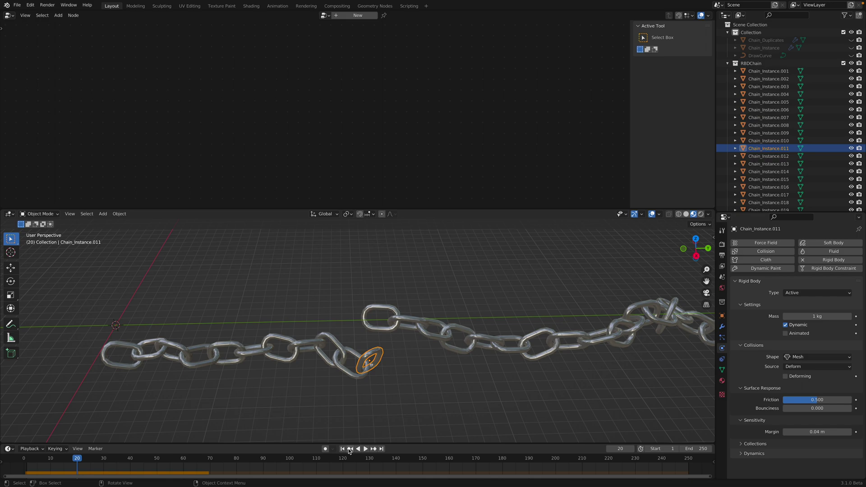
{"action": "left_click", "coordinate": [343, 449]}
Move and rotate Chain_Instance.012 slightly to adjust its fit with the neighbouring link.
{"action": "left_click", "coordinate": [376, 306]}
{"action": "middle_click_drag", "start_coordinate": [392, 336], "coordinate": [395, 317]}
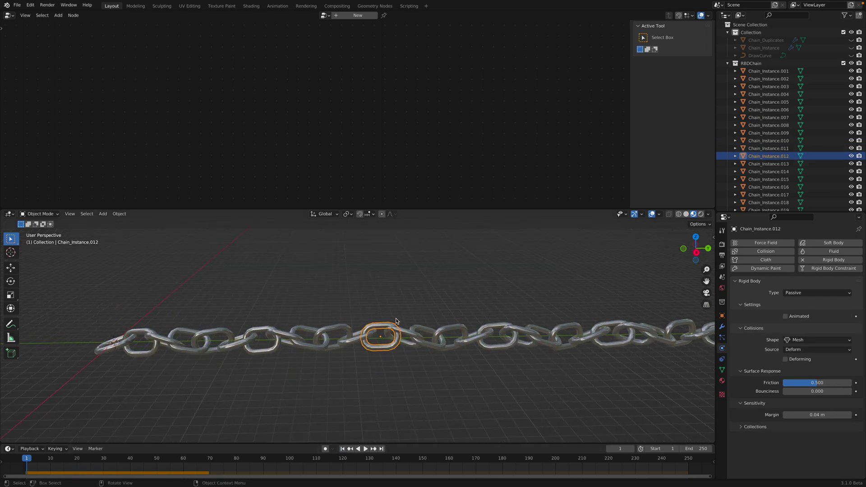
{"action": "key", "text": "g"}
{"action": "left_click", "coordinate": [398, 318]}
{"action": "key", "text": "r"}
{"action": "left_click", "coordinate": [403, 316]}
Rotate Chain_Instance.011 freely to fit cleanly through the middle passive link, and deselect it.
{"action": "left_click", "coordinate": [367, 335]}
{"action": "key", "text": "r"}
{"action": "key", "text": "r"}
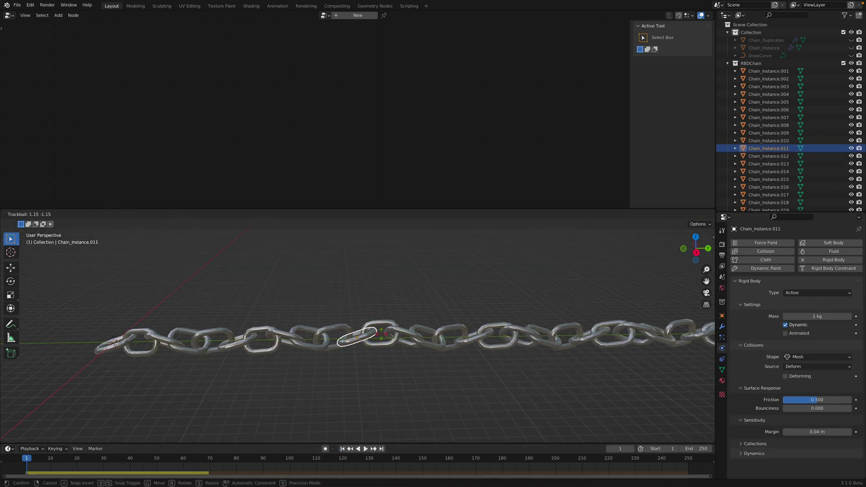
{"action": "left_click", "coordinate": [381, 334]}
{"action": "key", "text": "r"}
{"action": "left_click", "coordinate": [420, 348]}
{"action": "left_click", "coordinate": [413, 294]}
Play the simulation to check the joints at both passive links, and return to the first frame.
{"action": "key", "text": "space"}
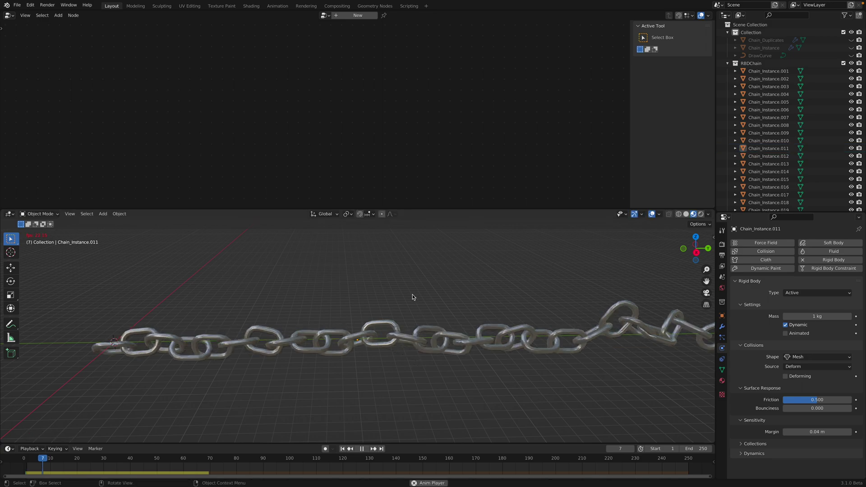
{"action": "scroll", "coordinate": [413, 295], "scroll_direction": "down", "scroll_amount": 3}
{"action": "middle_click_drag", "start_coordinate": [484, 329], "coordinate": [412, 301], "text": "shift"}
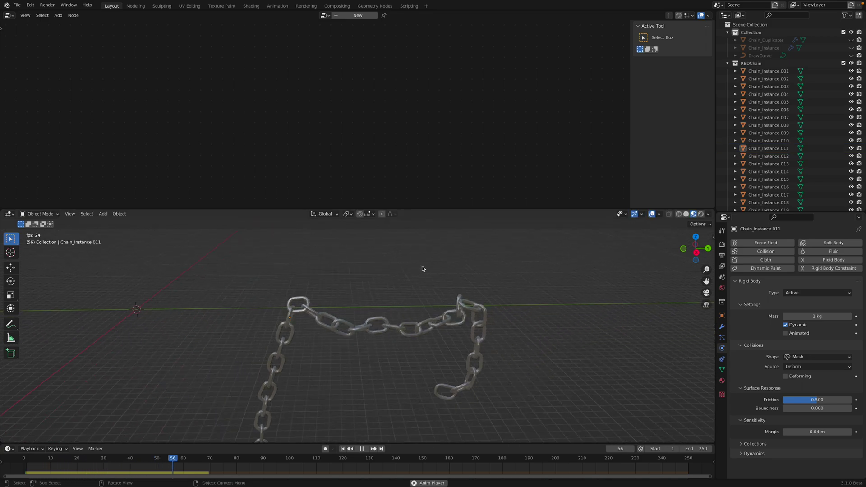
{"action": "key", "text": "space"}
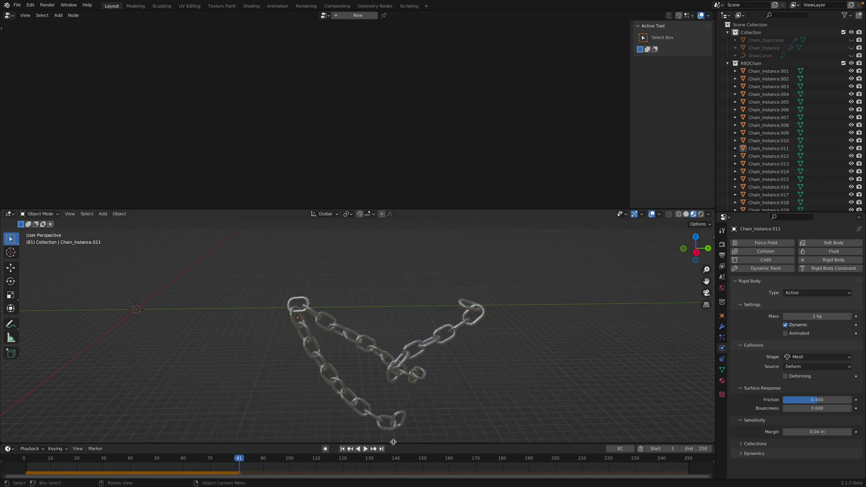
{"action": "left_click", "coordinate": [341, 450]}
Rotate Chain_Instance.023 slightly to adjust its fit with the second passive link.
{"action": "middle_click_drag", "start_coordinate": [491, 280], "coordinate": [538, 311]}
{"action": "scroll", "coordinate": [477, 305], "scroll_direction": "up", "scroll_amount": 3}
{"action": "key", "text": "r"}
{"action": "left_click", "coordinate": [531, 274]}
Play the simulation and watch from several angles how the chain hangs from its two passive links.
{"action": "key", "text": "space"}
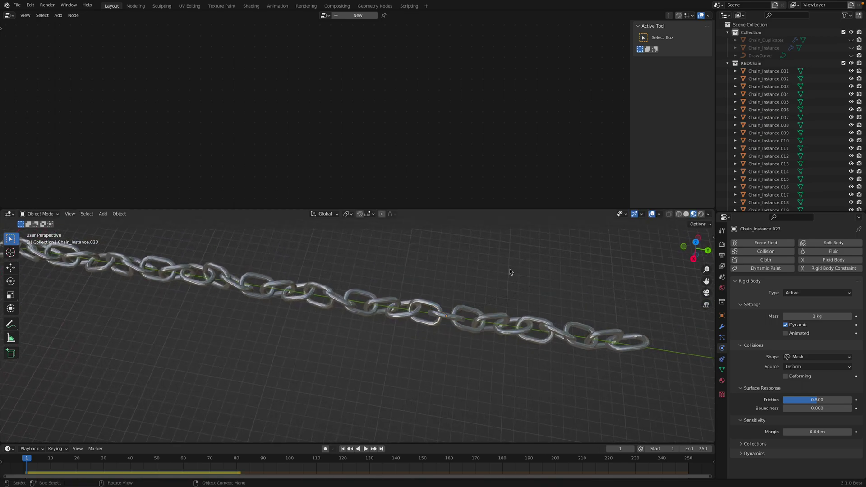
{"action": "middle_click_drag", "start_coordinate": [470, 297], "coordinate": [485, 275]}
{"action": "scroll", "coordinate": [485, 275], "scroll_direction": "down", "scroll_amount": 2}
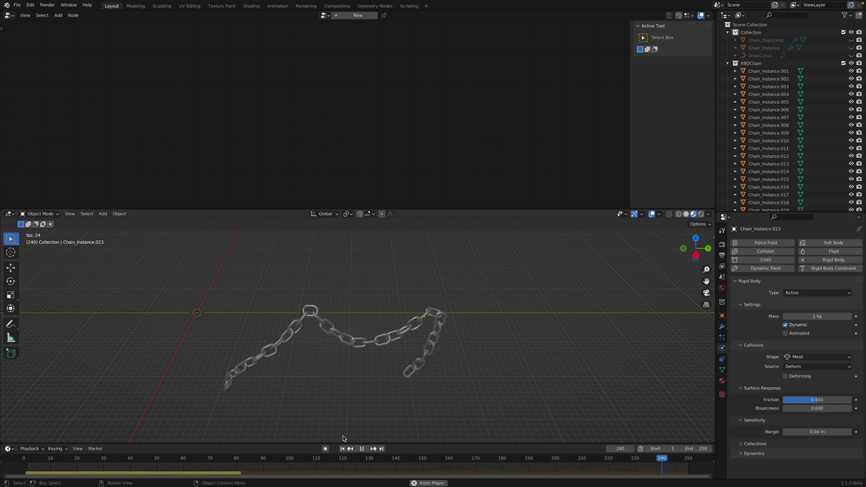
{"action": "middle_click_drag", "start_coordinate": [386, 413], "coordinate": [378, 416]}
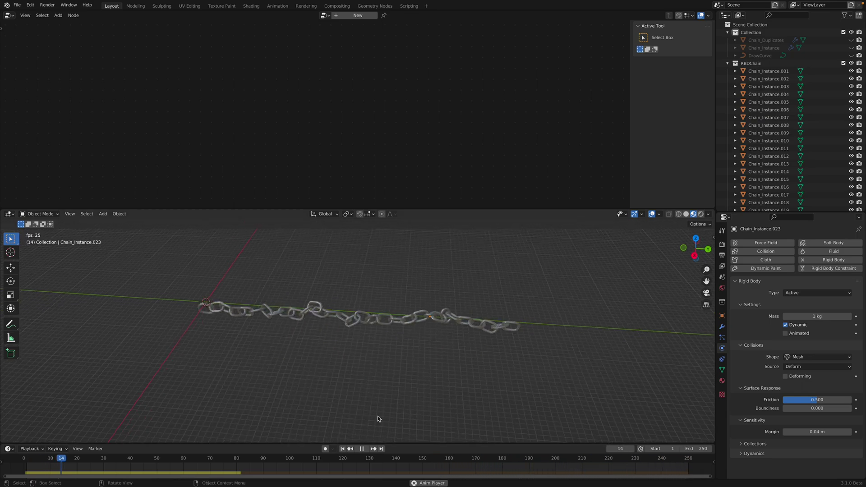
{"action": "left_click", "coordinate": [363, 449]}
{"action": "middle_click_drag", "start_coordinate": [555, 315], "coordinate": [399, 438]}
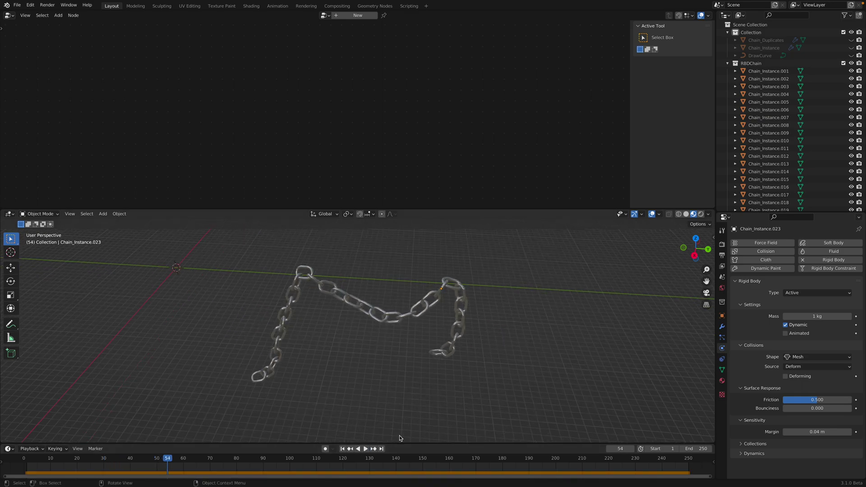
{"action": "left_click", "coordinate": [366, 449]}
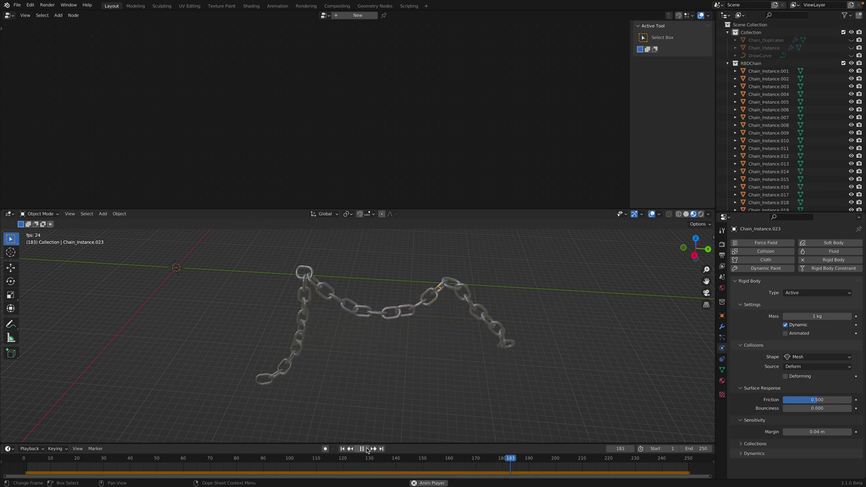
{"action": "left_click", "coordinate": [367, 450]}
Delete the RBDChain collection with all its links, and unhide Chain_Duplicates, Chain_Instance and DrawCurve.
{"action": "middle_click_drag", "start_coordinate": [502, 336], "coordinate": [595, 262]}
{"action": "left_click", "coordinate": [753, 64]}
{"action": "right_click", "coordinate": [755, 65]}
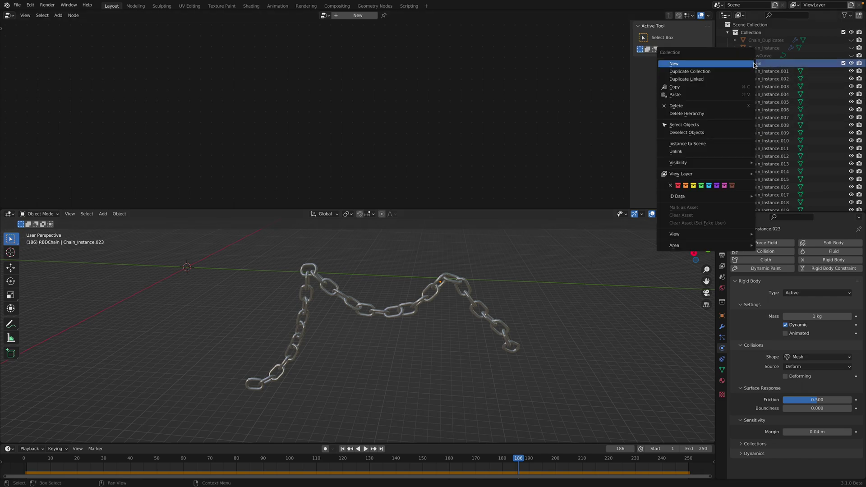
{"action": "left_click", "coordinate": [725, 113]}
{"action": "middle_click_drag", "start_coordinate": [479, 319], "coordinate": [538, 318], "text": "shift"}
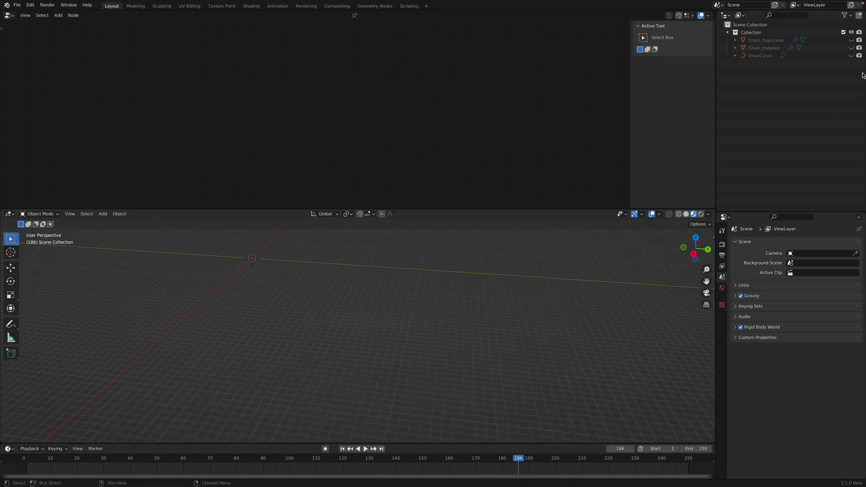
{"action": "left_click_drag", "start_coordinate": [851, 40], "coordinate": [851, 56]}
Connect the Curve Circle output to the first Resample Curve node in Chain_Duplicates' BSMakeChain node tree.
{"action": "middle_click_drag", "start_coordinate": [510, 255], "coordinate": [493, 306]}
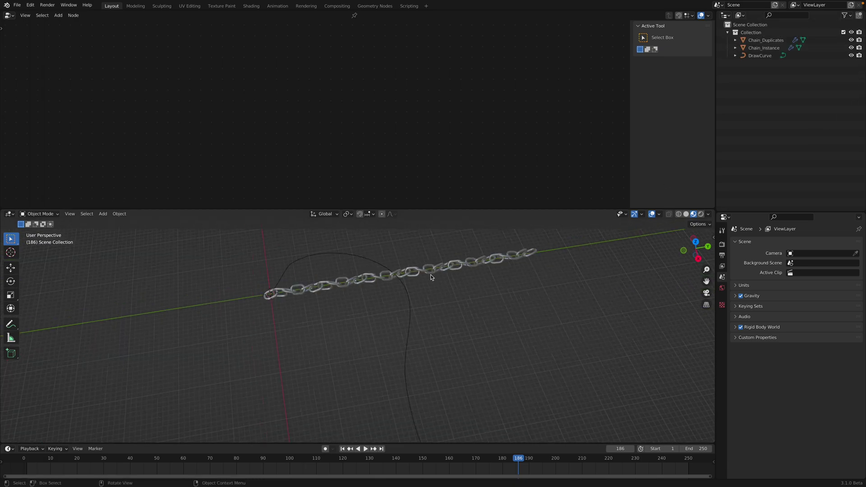
{"action": "left_click", "coordinate": [431, 273]}
{"action": "middle_click_drag", "start_coordinate": [431, 276], "coordinate": [447, 286]}
{"action": "scroll", "coordinate": [196, 111], "scroll_direction": "down", "scroll_amount": 3}
{"action": "middle_click_drag", "start_coordinate": [207, 118], "coordinate": [230, 164]}
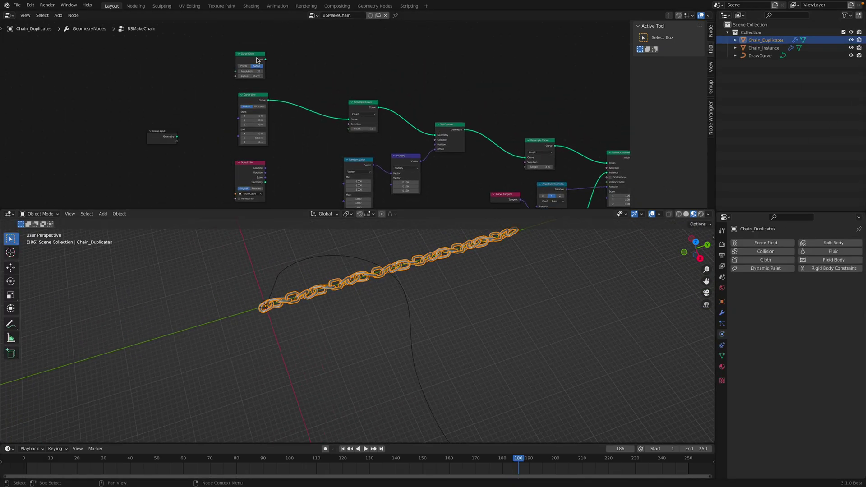
{"action": "left_click_drag", "start_coordinate": [347, 119], "coordinate": [348, 120]}
{"action": "middle_click_drag", "start_coordinate": [386, 294], "coordinate": [382, 305]}
{"action": "middle_click_drag", "start_coordinate": [300, 127], "coordinate": [292, 123]}
{"action": "key", "text": "shift+a"}
{"action": "left_click", "coordinate": [290, 121]}
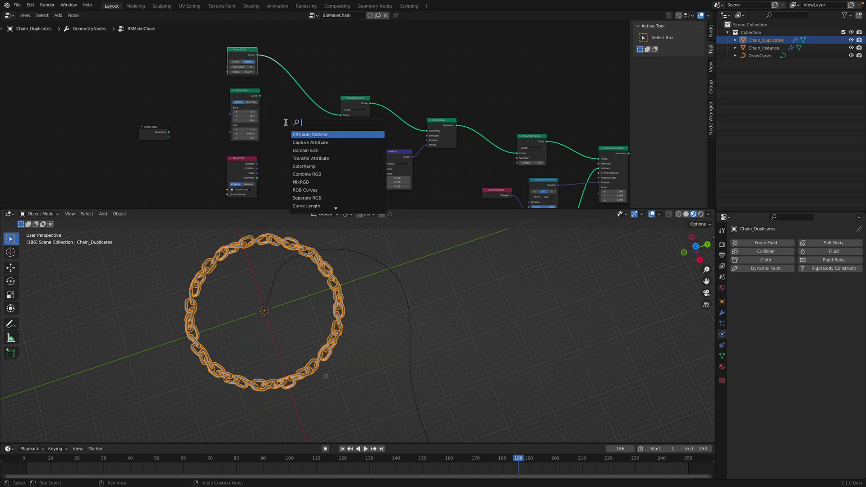
{"action": "type", "text": "closetrim"}
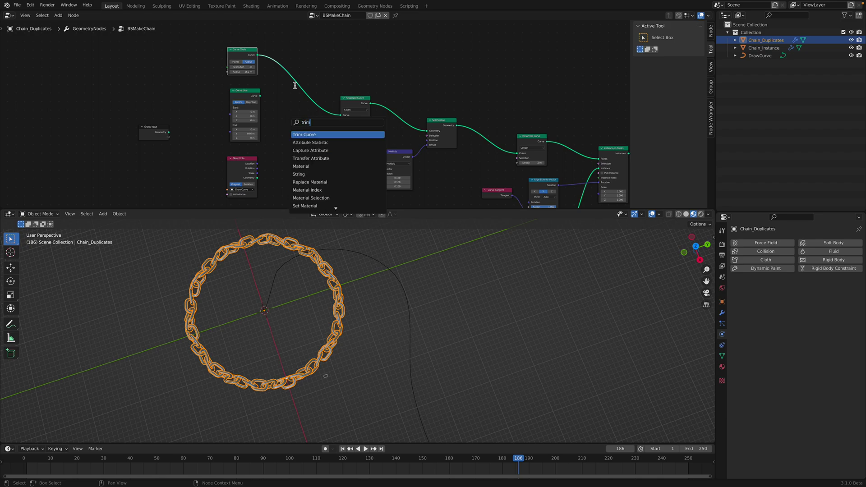
{"action": "key", "text": "Escape"}
Insert a Set Spline Cyclic node between Curve Circle and Resample Curve, with Cyclic off.
{"action": "key", "text": "shift+a"}
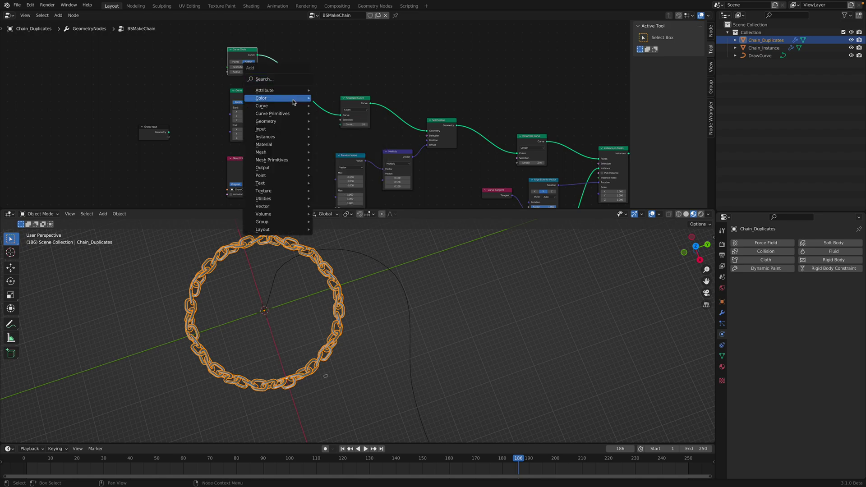
{"action": "mouse_move", "coordinate": [293, 108]}
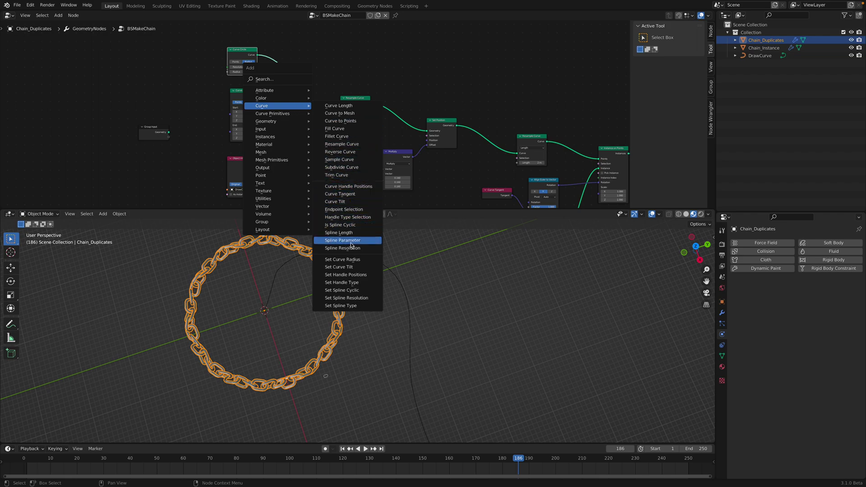
{"action": "left_click", "coordinate": [358, 292]}
{"action": "left_click", "coordinate": [302, 84]}
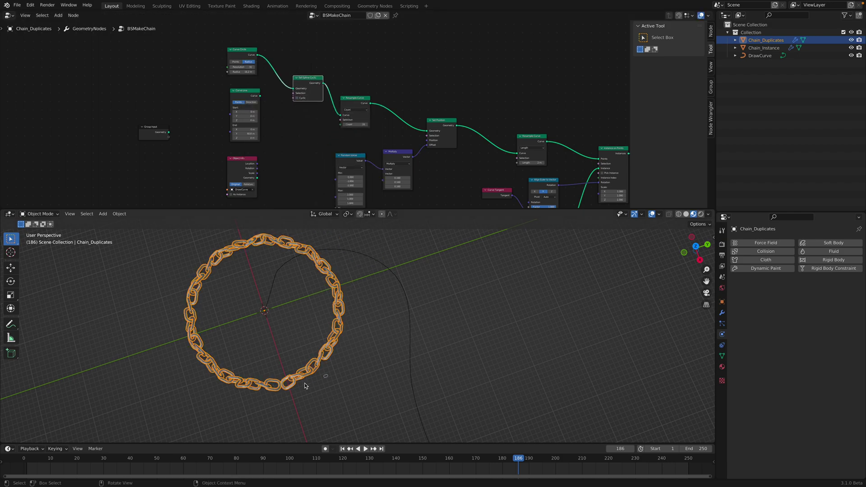
Reposition the Set Spline Cyclic node and connect the DrawCurve Object Info's Geometry to the first Resample Curve instead.
{"action": "middle_click_drag", "start_coordinate": [305, 387], "coordinate": [286, 302]}
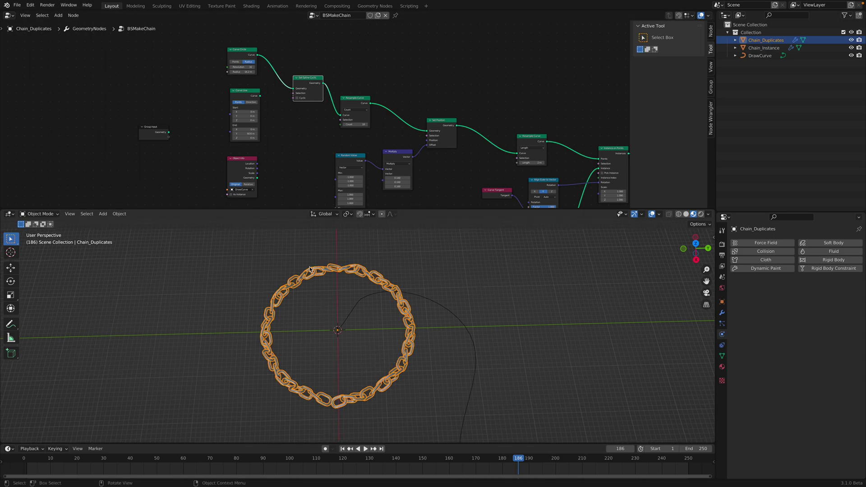
{"action": "left_click_drag", "start_coordinate": [306, 95], "coordinate": [277, 113]}
{"action": "scroll", "coordinate": [274, 78], "scroll_direction": "up", "scroll_amount": 1}
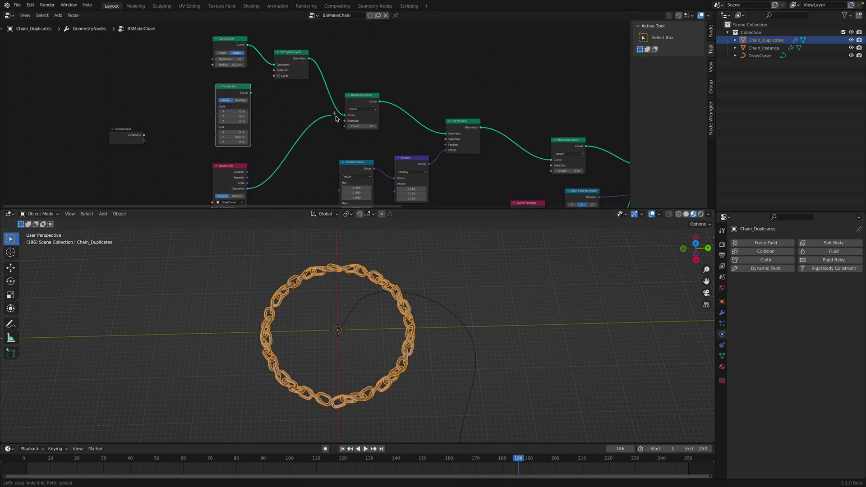
{"action": "left_click_drag", "start_coordinate": [337, 119], "coordinate": [345, 115]}
{"action": "mouse_move", "coordinate": [403, 292]}
{"action": "middle_mouse_down"}
{"action": "mouse_move", "coordinate": [486, 317]}
{"action": "mouse_move", "coordinate": [355, 308]}
{"action": "middle_mouse_up"}
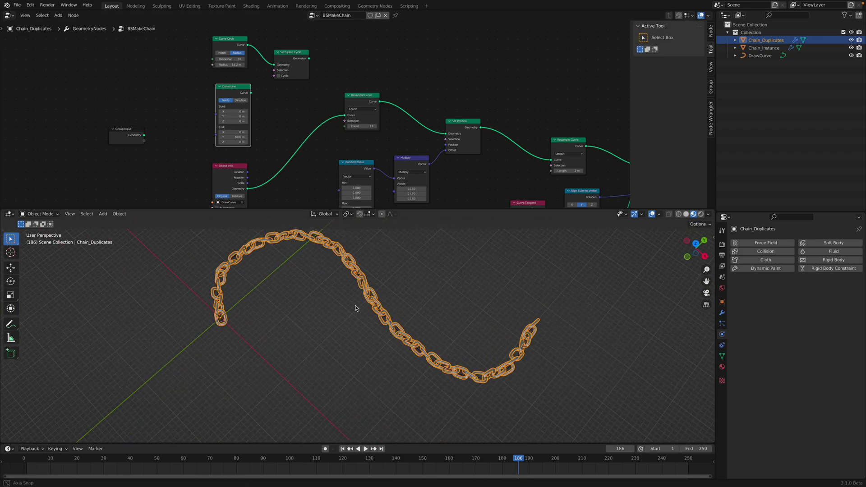
Enter Edit Mode on DrawCurve in top view and delete all of its existing curve points.
{"action": "left_click", "coordinate": [760, 55]}
{"action": "middle_click_drag", "start_coordinate": [582, 271], "coordinate": [573, 218]}
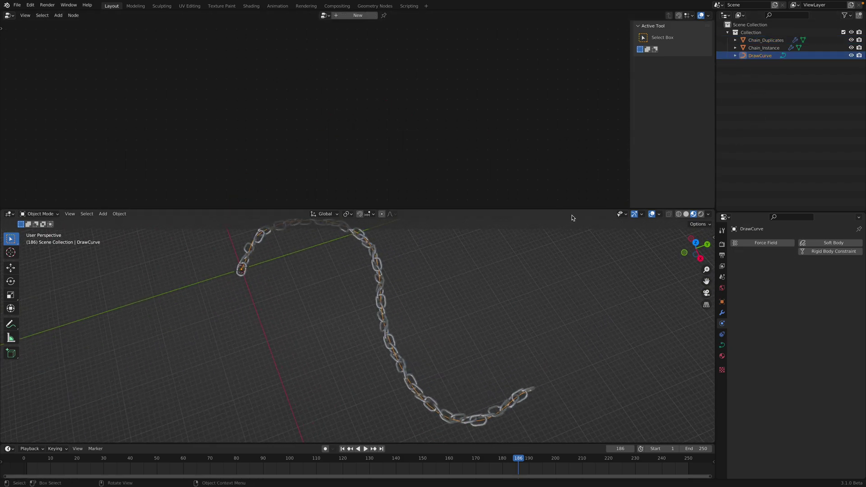
{"action": "left_click_drag", "start_coordinate": [573, 200], "coordinate": [572, 154]}
{"action": "left_click", "coordinate": [32, 159]}
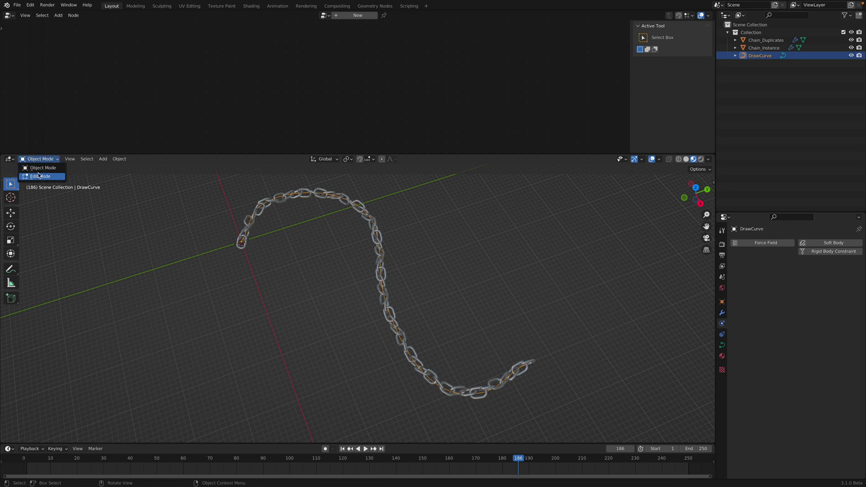
{"action": "left_click", "coordinate": [39, 176]}
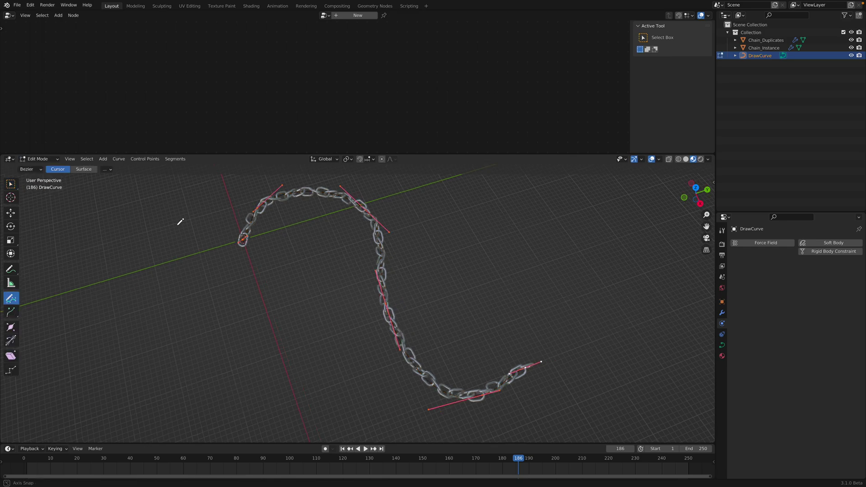
{"action": "left_click", "coordinate": [695, 190]}
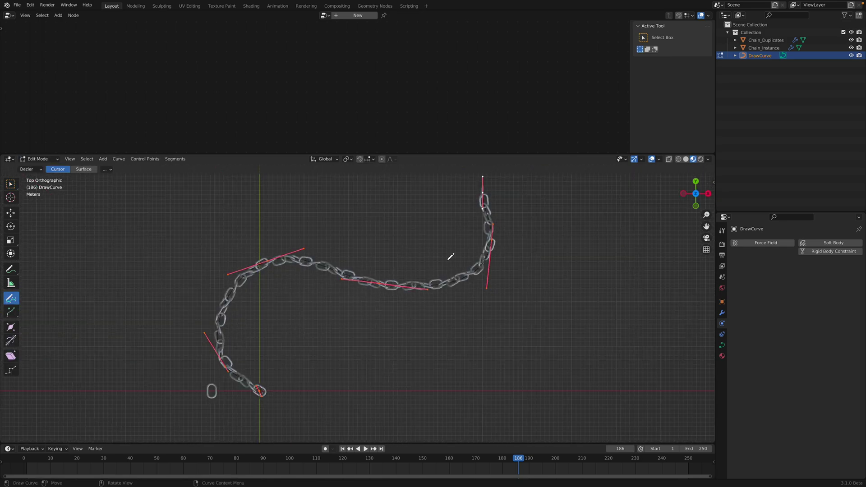
{"action": "key", "text": "x"}
{"action": "left_click", "coordinate": [288, 261]}
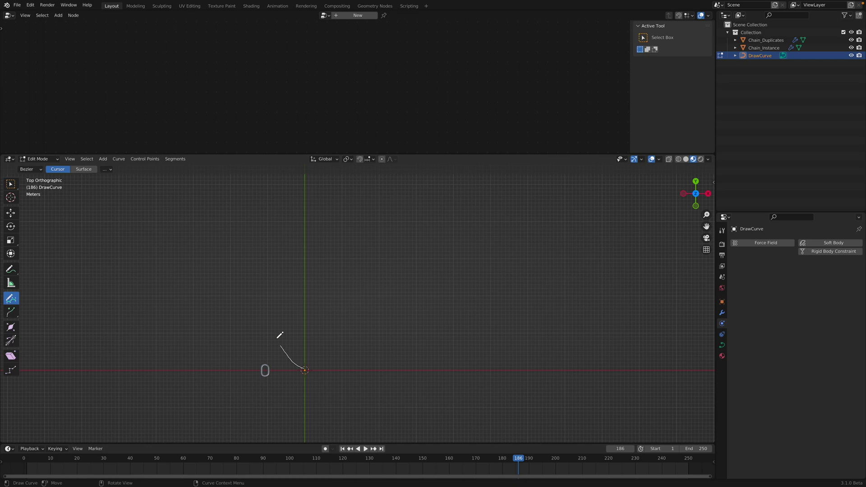
Draw a new S-shaped freehand curve starting at the origin in DrawCurve and return to Object Mode.
{"action": "left_click_drag", "start_coordinate": [461, 371], "coordinate": [496, 279]}
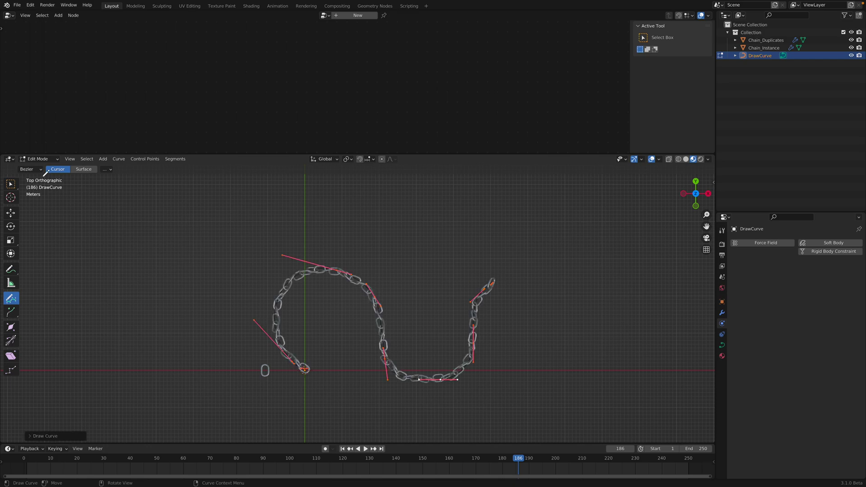
{"action": "left_click", "coordinate": [33, 161]}
{"action": "left_click", "coordinate": [38, 169]}
{"action": "middle_click_drag", "start_coordinate": [375, 349], "coordinate": [341, 325]}
{"action": "scroll", "coordinate": [341, 325], "scroll_direction": "up", "scroll_amount": 5}
{"action": "middle_click_drag", "start_coordinate": [433, 341], "coordinate": [437, 301]}
Make the instances of Chain_Duplicates real so every chain link becomes its own object.
{"action": "left_click", "coordinate": [411, 269]}
{"action": "mouse_move", "coordinate": [411, 269]}
{"action": "middle_mouse_down"}
{"action": "mouse_move", "coordinate": [425, 297]}
{"action": "mouse_move", "coordinate": [394, 301]}
{"action": "mouse_move", "coordinate": [404, 304]}
{"action": "mouse_move", "coordinate": [394, 284]}
{"action": "mouse_move", "coordinate": [404, 275]}
{"action": "middle_mouse_up"}
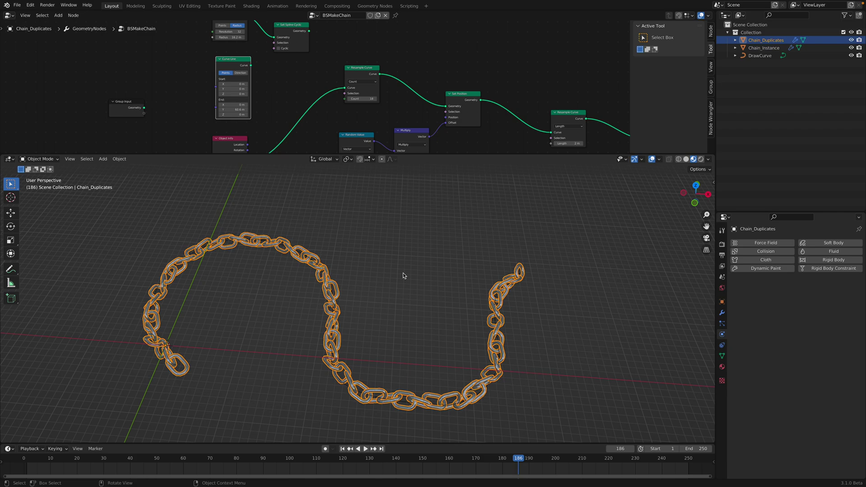
{"action": "key", "text": "ctrl+a"}
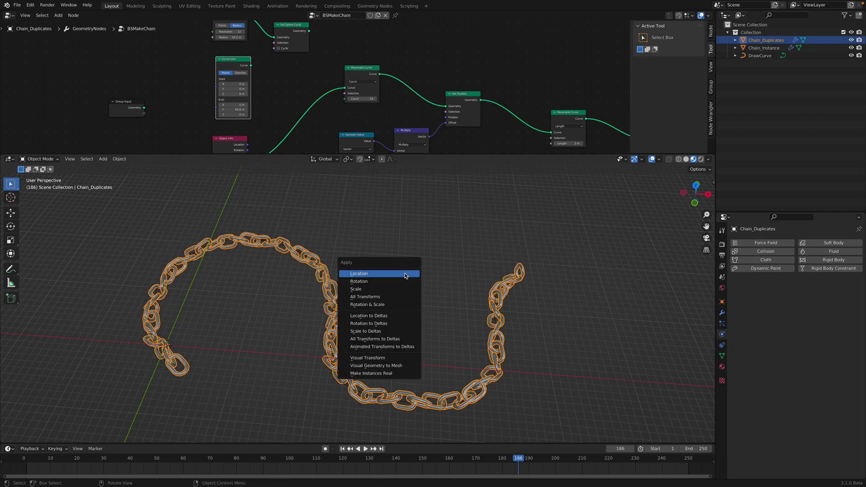
{"action": "left_click", "coordinate": [396, 380]}
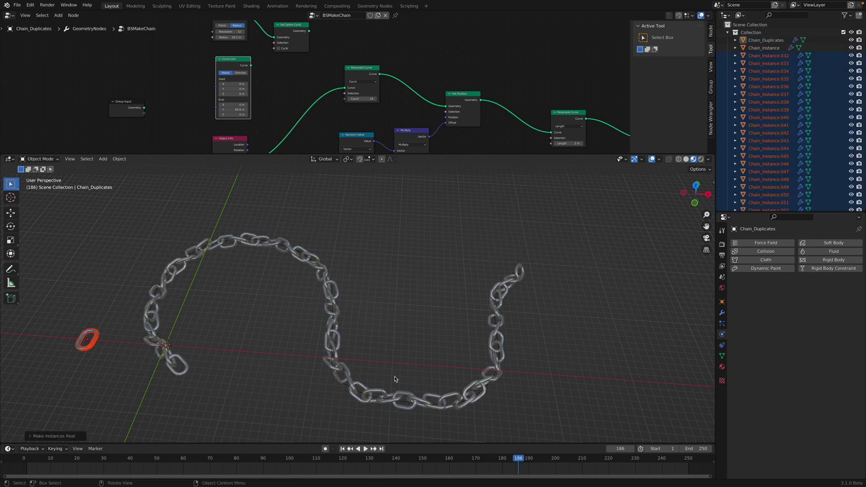
{"action": "middle_click_drag", "start_coordinate": [396, 381], "coordinate": [525, 230]}
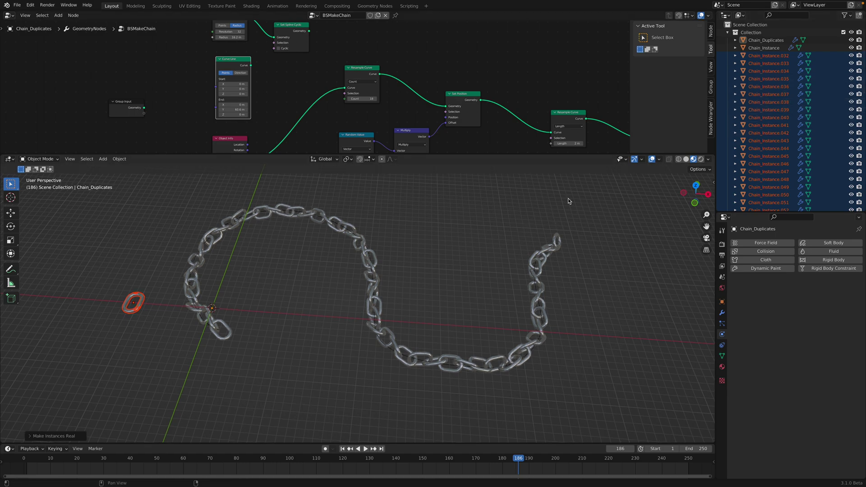
Move the selected real chain links into a new collection.
{"action": "key", "text": "m"}
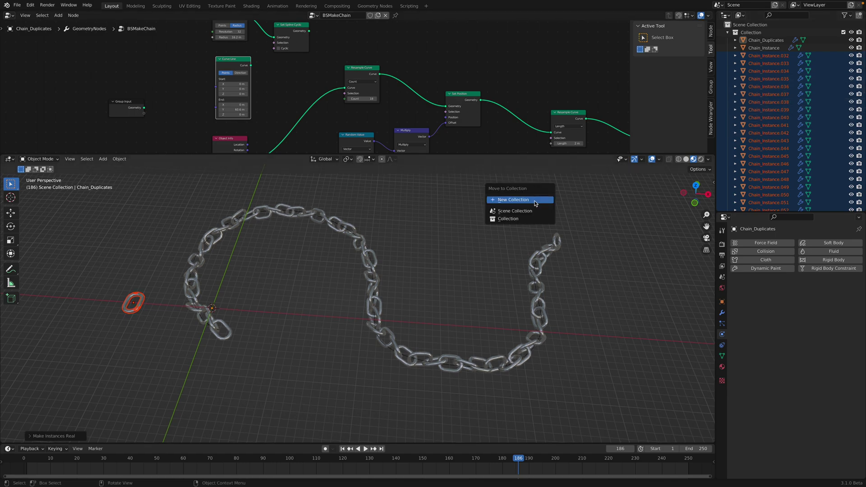
{"action": "left_click", "coordinate": [513, 200]}
{"action": "left_click", "coordinate": [542, 226]}
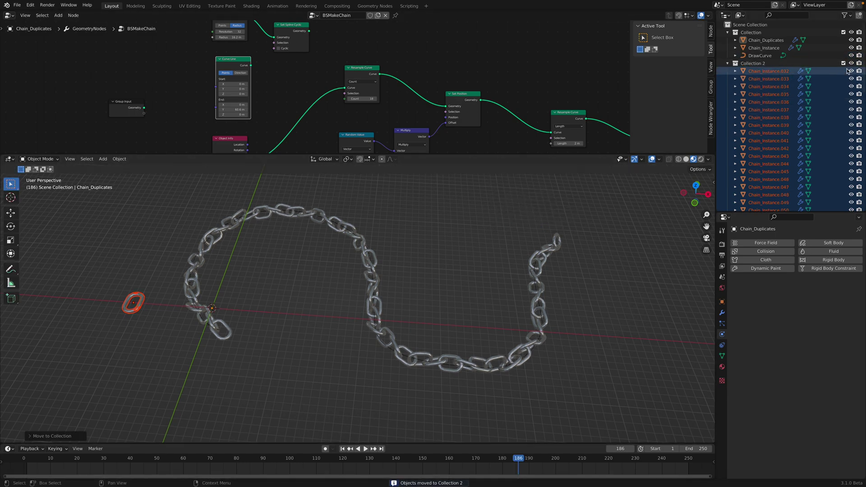
Hide the original Collection holding Chain_Duplicates, Chain_Instance and DrawCurve, keeping the new links' collection shown.
{"action": "left_click", "coordinate": [852, 39]}
{"action": "left_click", "coordinate": [852, 40]}
{"action": "left_click", "coordinate": [852, 39]}
{"action": "left_click", "coordinate": [852, 40]}
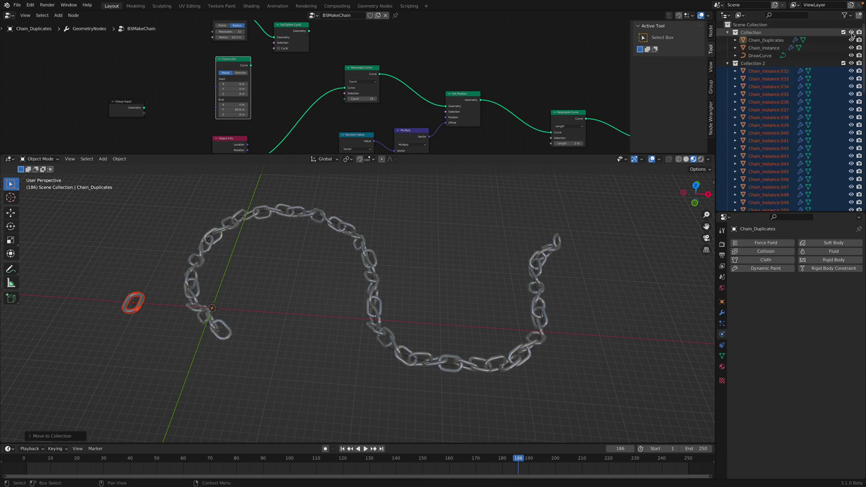
{"action": "left_click", "coordinate": [852, 40]}
{"action": "left_click", "coordinate": [852, 40]}
{"action": "left_click", "coordinate": [851, 32]}
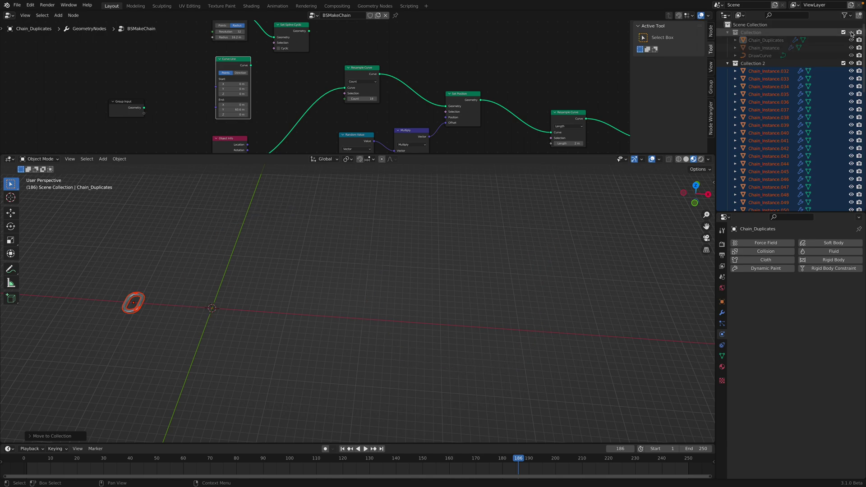
{"action": "left_click", "coordinate": [854, 63]}
{"action": "left_click", "coordinate": [854, 63]}
Select Chain_Instance.032, play the rigid body simulation from the start and rewind to frame 1.
{"action": "left_click", "coordinate": [768, 71]}
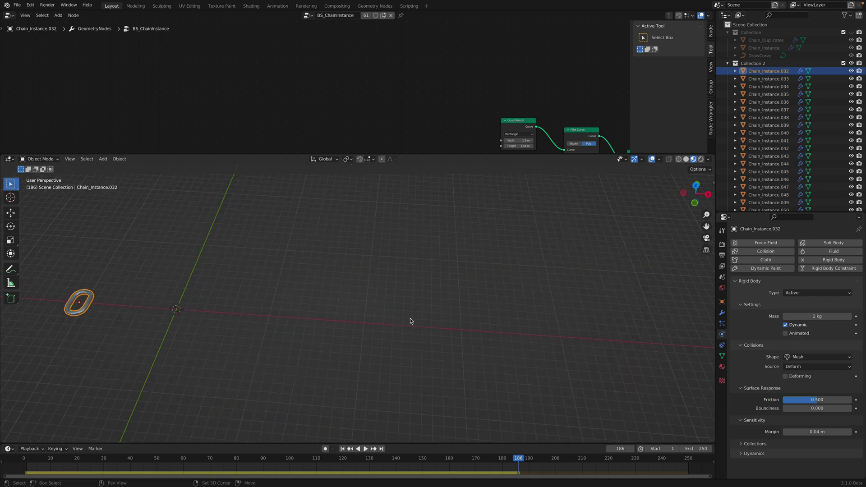
{"action": "middle_click_drag", "start_coordinate": [410, 321], "coordinate": [501, 309], "text": "shift"}
{"action": "left_click", "coordinate": [69, 160]}
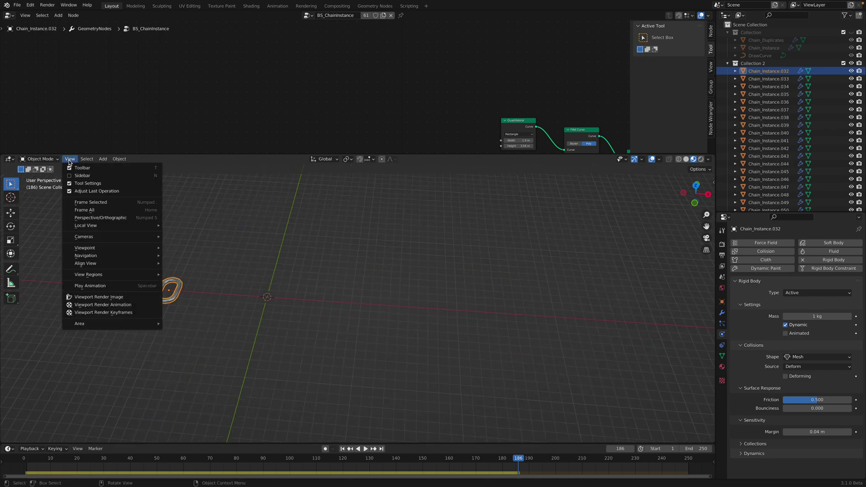
{"action": "left_click", "coordinate": [343, 449]}
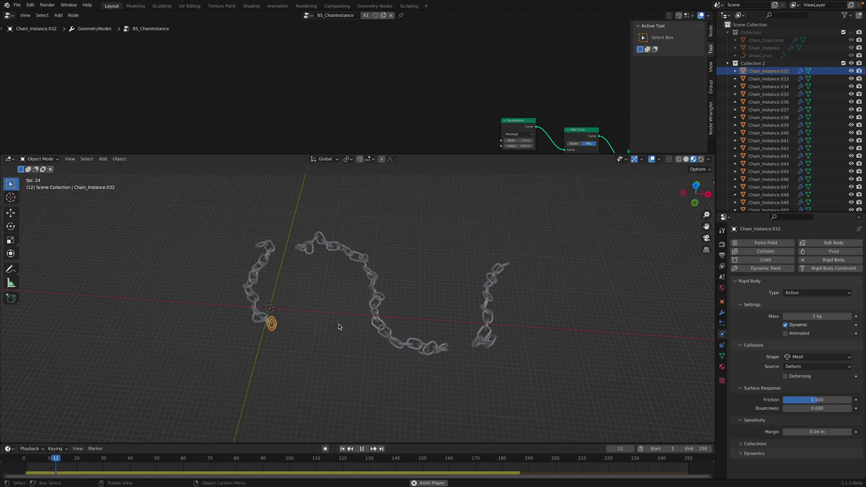
{"action": "key", "text": "space"}
{"action": "left_click", "coordinate": [343, 449]}
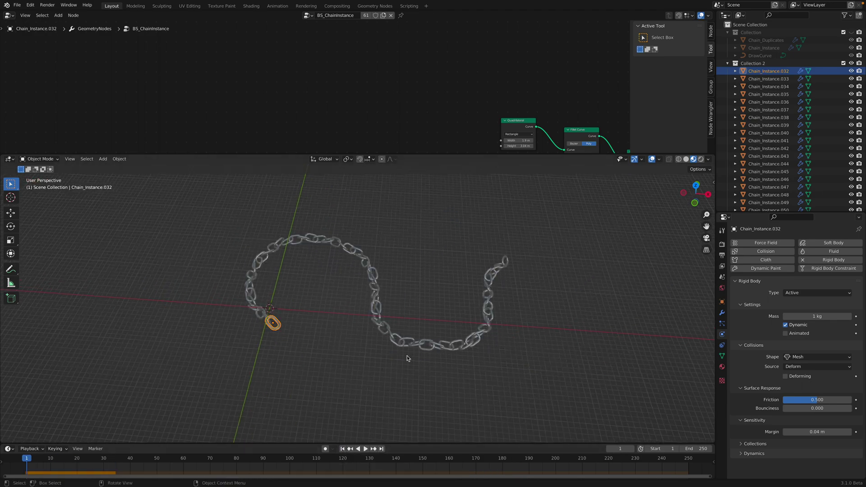
Select all chain links in Collection 2 and convert them to meshes.
{"action": "left_click", "coordinate": [753, 64]}
{"action": "key", "text": "a"}
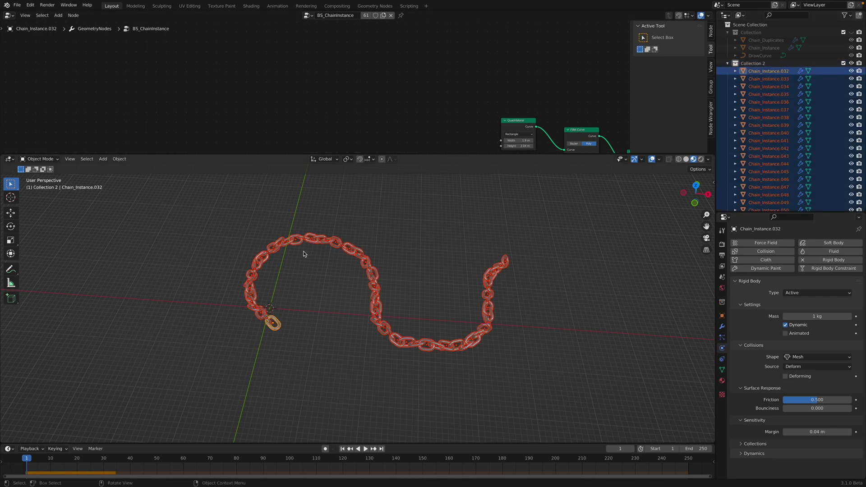
{"action": "key", "text": "alt+a"}
{"action": "scroll", "coordinate": [307, 245], "scroll_direction": "down", "scroll_amount": 3}
{"action": "scroll", "coordinate": [315, 255], "scroll_direction": "up", "scroll_amount": 2}
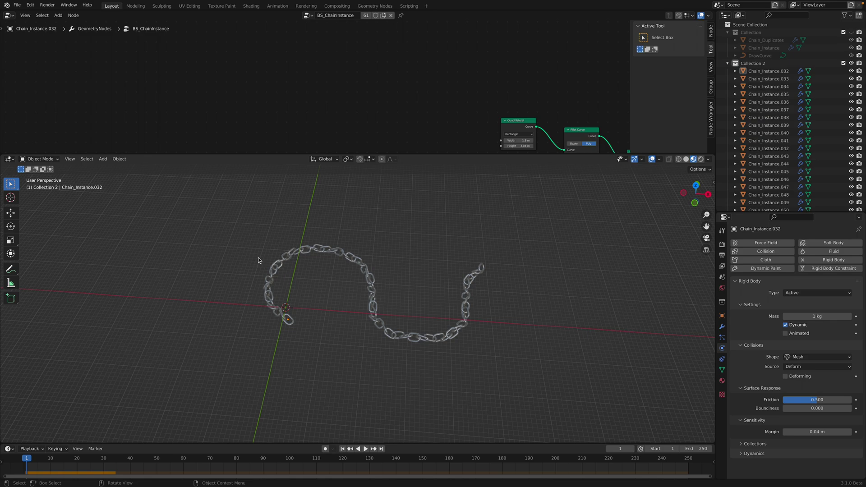
{"action": "key", "text": "a"}
{"action": "scroll", "coordinate": [415, 300], "scroll_direction": "up", "scroll_amount": 2}
{"action": "right_click", "coordinate": [390, 265]}
{"action": "mouse_move", "coordinate": [389, 265]}
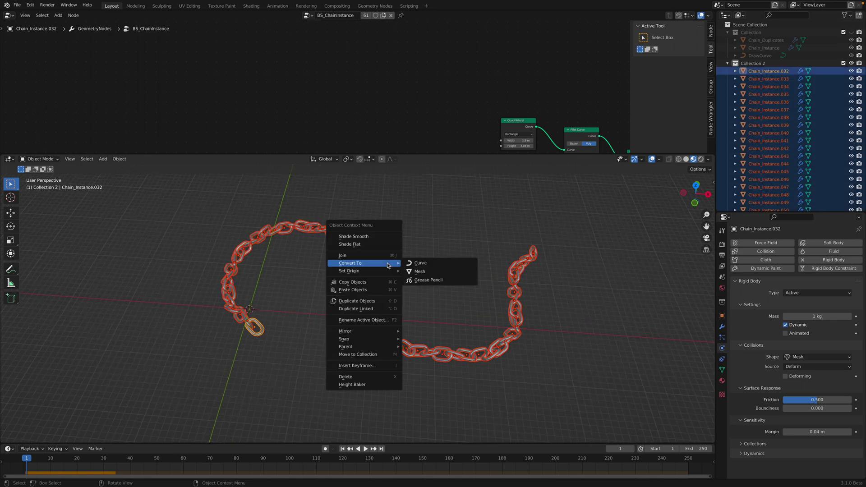
{"action": "left_click", "coordinate": [428, 272]}
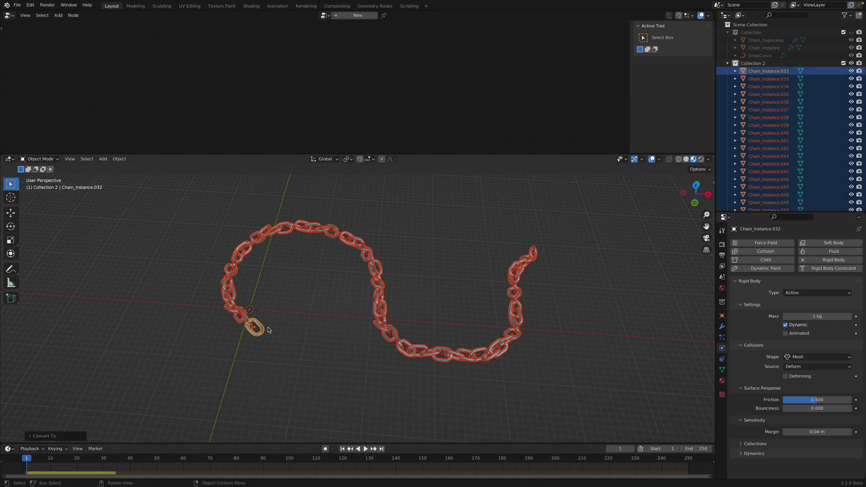
Set the rigid body type of the chain's first link, nearest the origin, to Passive.
{"action": "left_click", "coordinate": [259, 327]}
{"action": "left_click", "coordinate": [815, 294]}
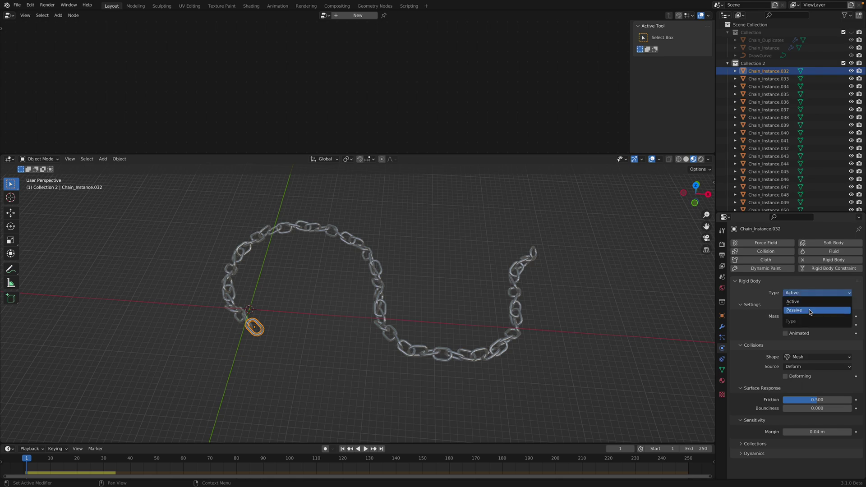
{"action": "left_click", "coordinate": [811, 310]}
{"action": "left_click", "coordinate": [526, 311]}
Play the chain simulation to find where links separate, and return to frame 0.
{"action": "key", "text": "space"}
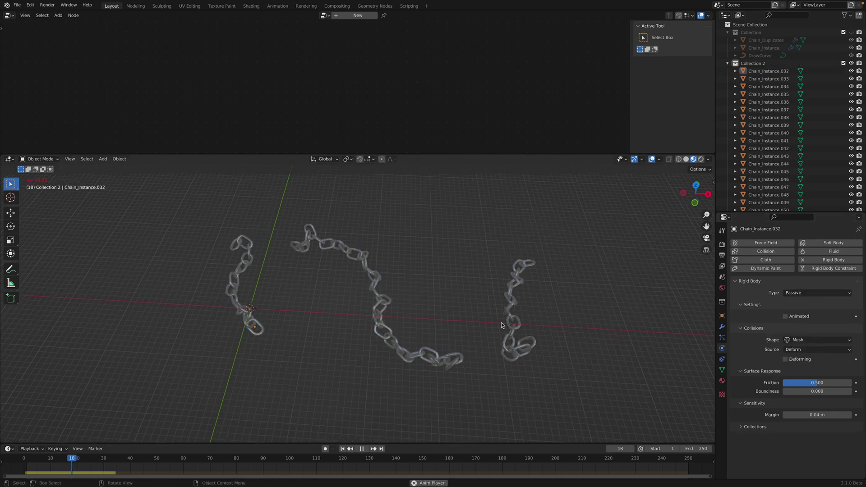
{"action": "middle_click_drag", "start_coordinate": [436, 306], "coordinate": [437, 356]}
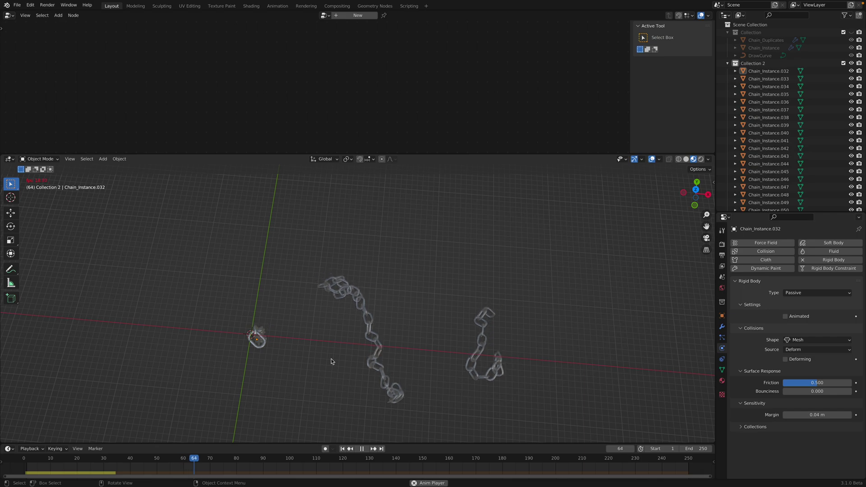
{"action": "left_click", "coordinate": [343, 449]}
{"action": "key", "text": "space"}
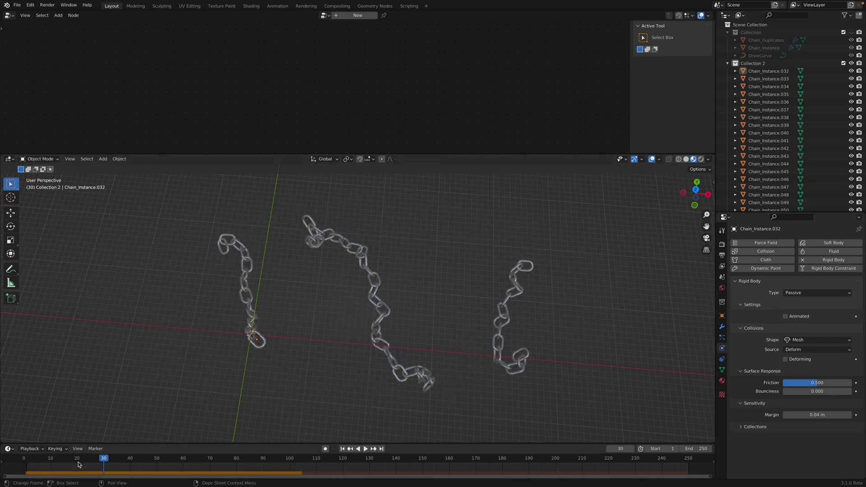
{"action": "key", "text": "space"}
{"action": "left_click", "coordinate": [25, 459]}
{"action": "key", "text": "space"}
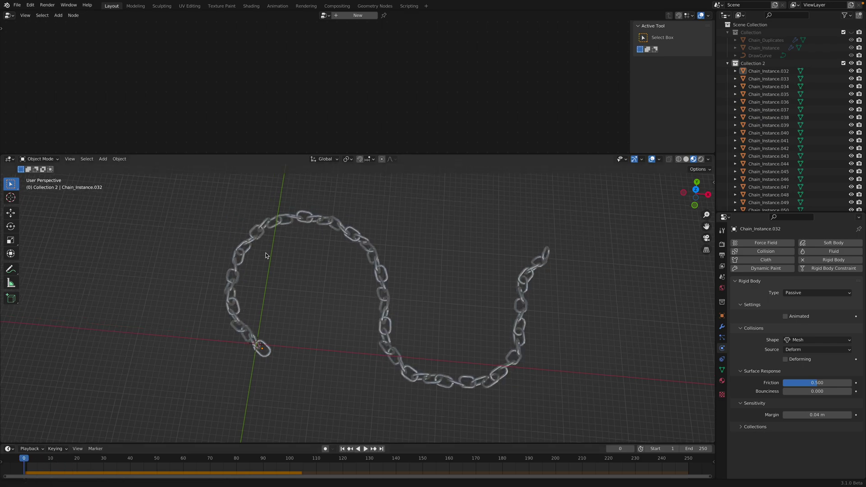
Rotate and move link Chain_Instance.047 so that it interlocks with the neighbouring links.
{"action": "scroll", "coordinate": [269, 277], "scroll_direction": "up", "scroll_amount": 6}
{"action": "left_click", "coordinate": [228, 260]}
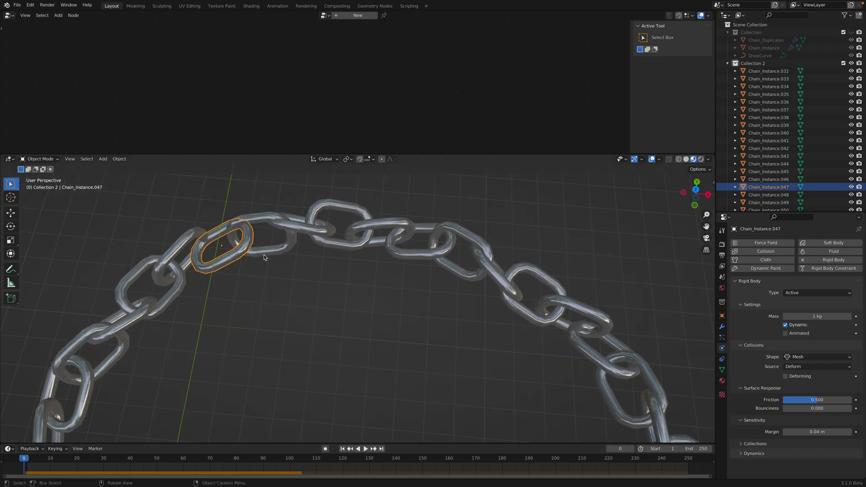
{"action": "key", "text": "r"}
{"action": "key", "text": "r"}
{"action": "left_click", "coordinate": [285, 232]}
{"action": "key", "text": "r"}
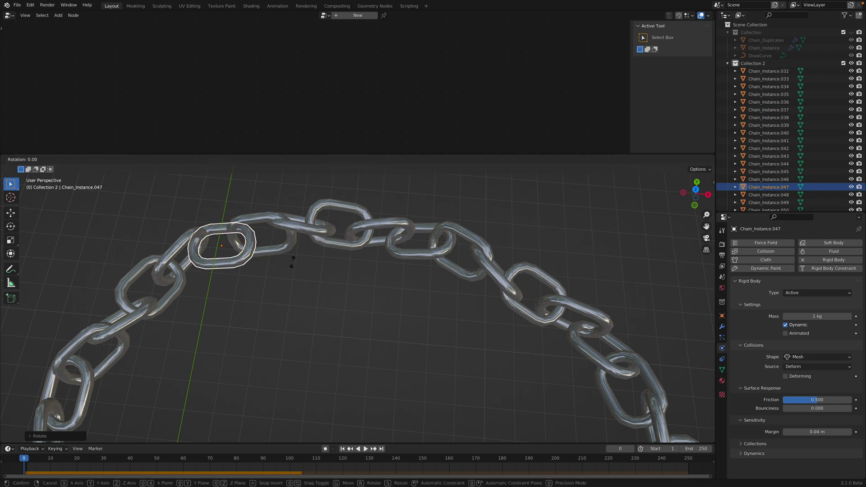
{"action": "left_click", "coordinate": [295, 259]}
{"action": "key", "text": "g"}
{"action": "left_click", "coordinate": [294, 278]}
Replay the simulation to check the repaired link and rewind the timeline to frame 0.
{"action": "scroll", "coordinate": [316, 289], "scroll_direction": "down", "scroll_amount": 6}
{"action": "key", "text": "space"}
{"action": "scroll", "coordinate": [359, 294], "scroll_direction": "down", "scroll_amount": 3}
{"action": "middle_click_drag", "start_coordinate": [360, 296], "coordinate": [323, 211], "text": "shift"}
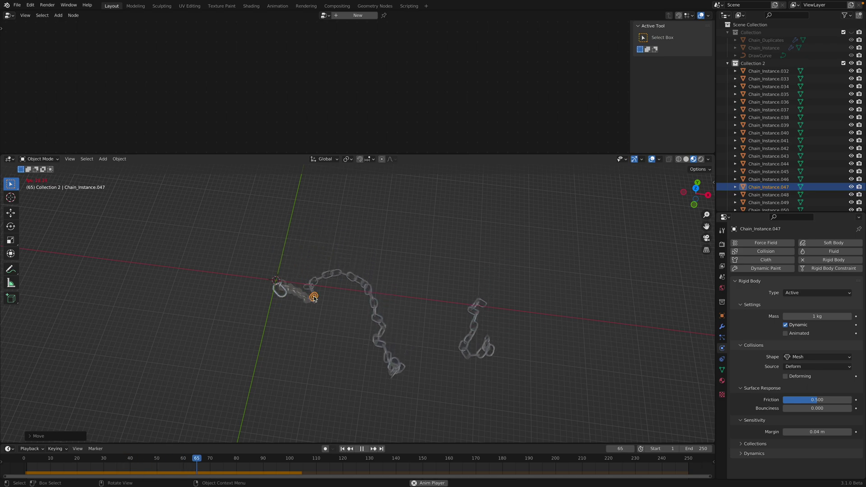
{"action": "key", "text": "space"}
{"action": "left_click", "coordinate": [342, 449]}
{"action": "key", "text": "space"}
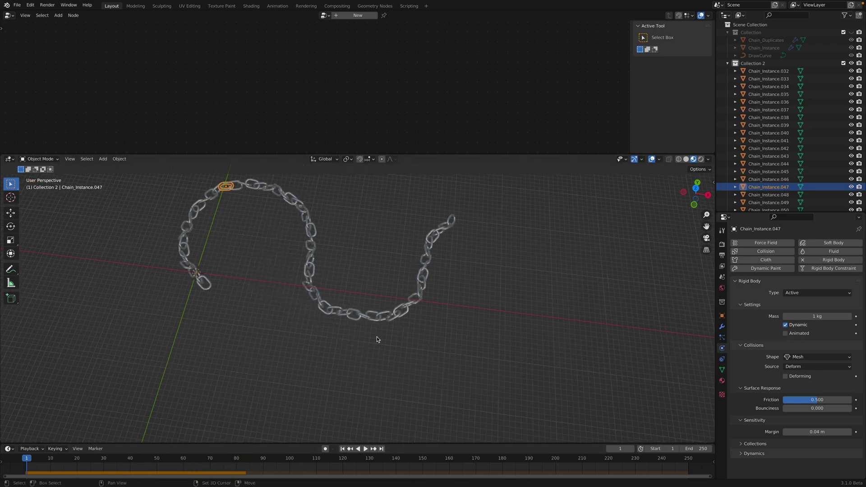
{"action": "left_click_drag", "start_coordinate": [68, 458], "coordinate": [23, 459]}
Rotate link Chain_Instance.077 in the chain's lower bend at frame 0 so that it interlocks with its neighbours.
{"action": "middle_click_drag", "start_coordinate": [297, 366], "coordinate": [251, 337], "text": "shift"}
{"action": "scroll", "coordinate": [313, 306], "scroll_direction": "up", "scroll_amount": 10}
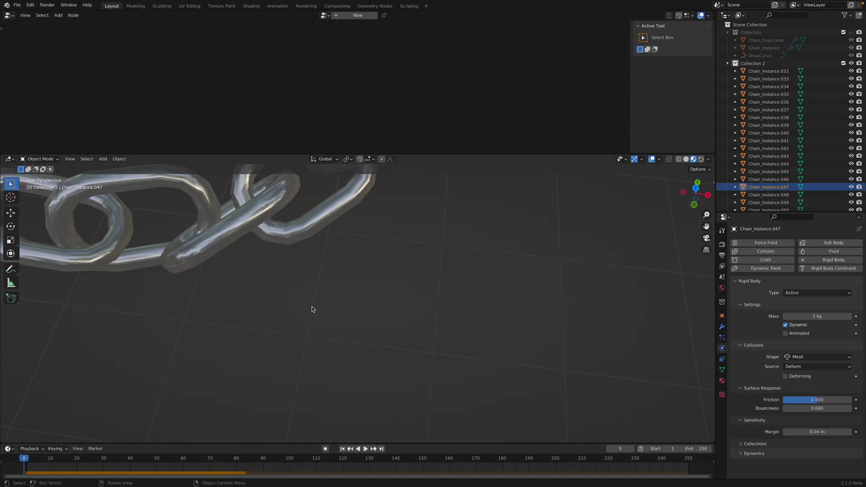
{"action": "scroll", "coordinate": [358, 284], "scroll_direction": "down", "scroll_amount": 5}
{"action": "left_click", "coordinate": [366, 293]}
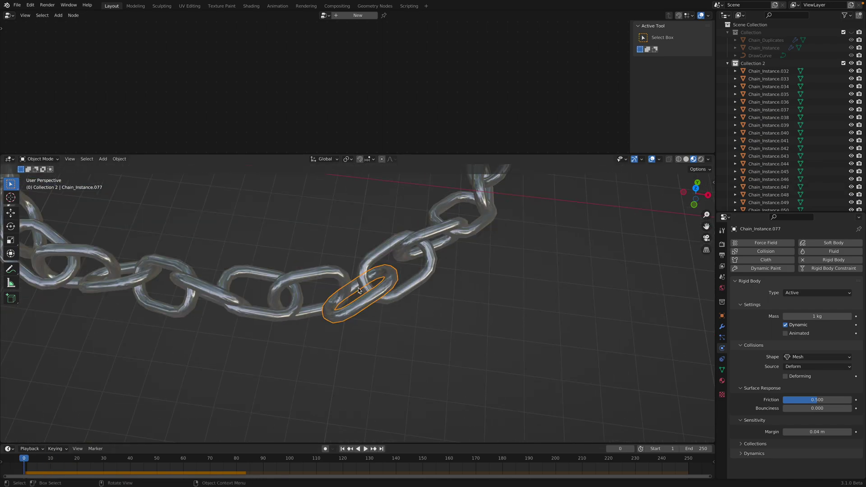
{"action": "scroll", "coordinate": [369, 291], "scroll_direction": "up", "scroll_amount": 1}
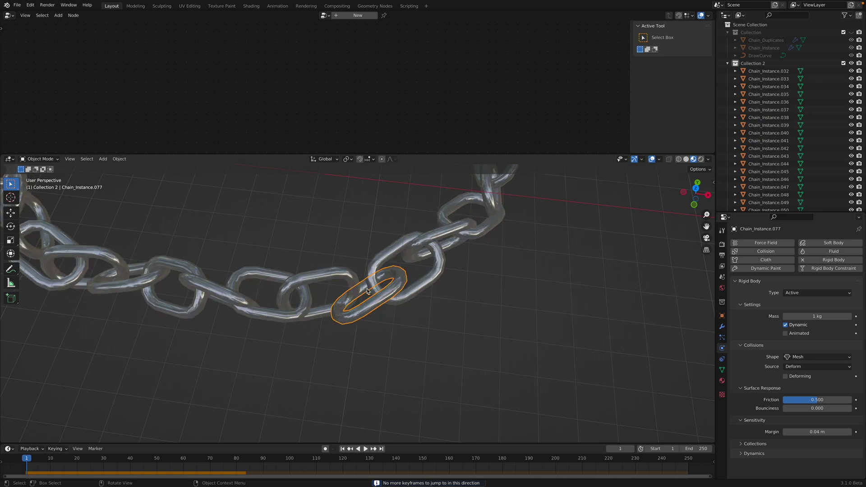
{"action": "key", "text": "Left"}
{"action": "left_click", "coordinate": [398, 277]}
{"action": "key", "text": "r"}
{"action": "left_click", "coordinate": [439, 303]}
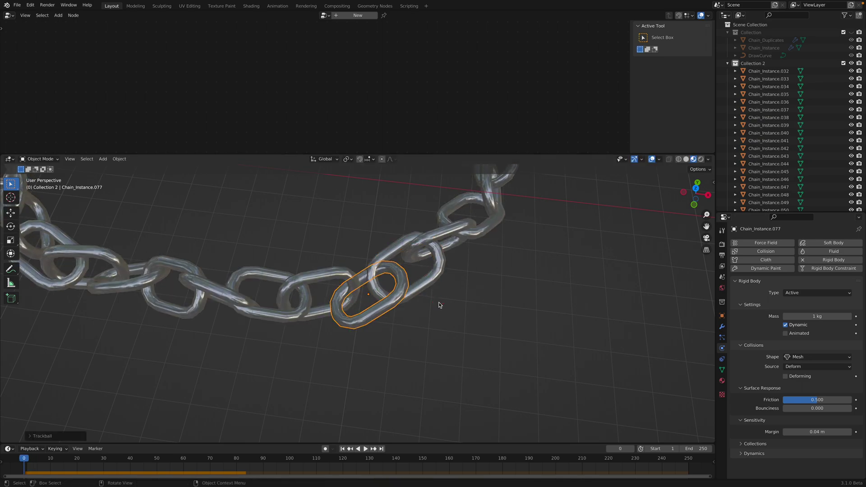
Rotate link Chain_Instance.077 slightly further, play the simulation to check the whole chain, and rewind to frame 1.
{"action": "key", "text": "r"}
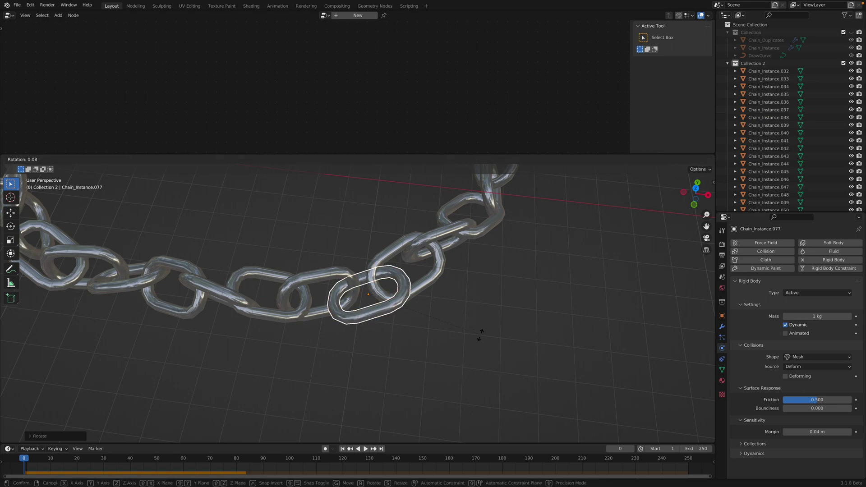
{"action": "left_click", "coordinate": [478, 332]}
{"action": "key", "text": "space"}
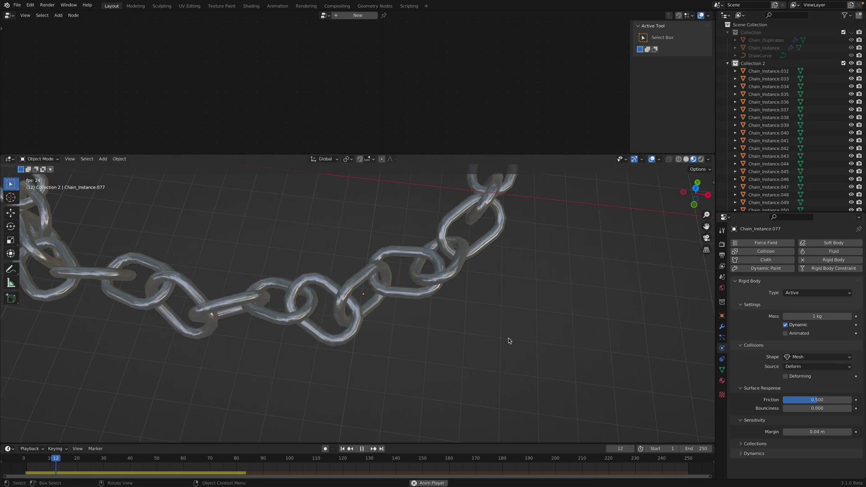
{"action": "scroll", "coordinate": [452, 329], "scroll_direction": "down", "scroll_amount": 9}
{"action": "scroll", "coordinate": [442, 330], "scroll_direction": "down", "scroll_amount": 6}
{"action": "scroll", "coordinate": [431, 327], "scroll_direction": "up", "scroll_amount": 5}
{"action": "middle_click_drag", "start_coordinate": [401, 341], "coordinate": [331, 443], "text": "shift"}
{"action": "scroll", "coordinate": [431, 323], "scroll_direction": "up", "scroll_amount": 2}
{"action": "scroll", "coordinate": [451, 361], "scroll_direction": "up", "scroll_amount": 2}
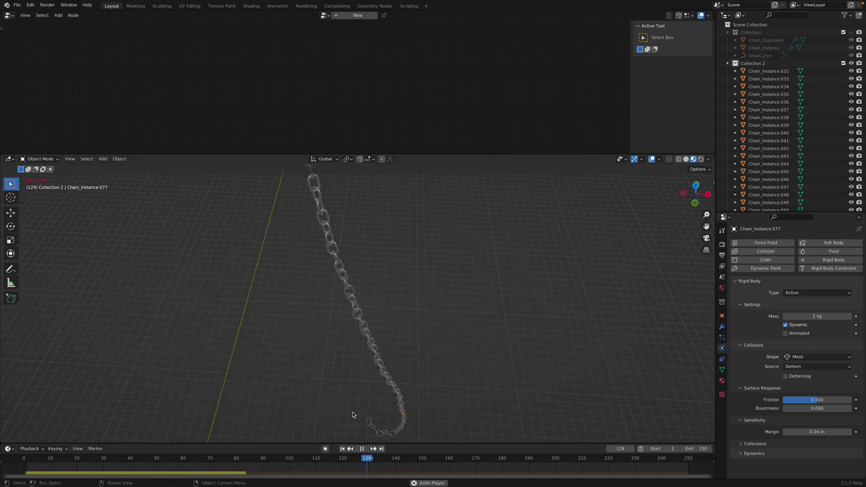
{"action": "left_click", "coordinate": [342, 449]}
{"action": "key", "text": "space"}
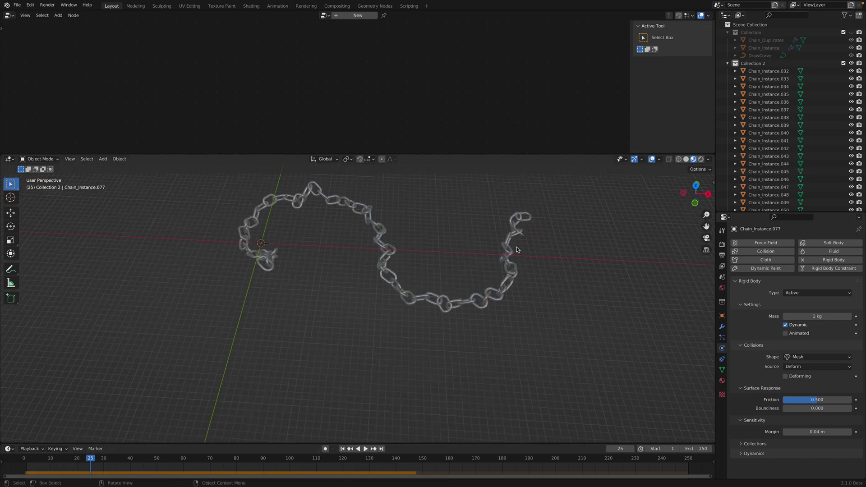
{"action": "left_click", "coordinate": [345, 448]}
Set the rigid body type of the chain's free end link, Chain_Instance.091, to Passive.
{"action": "middle_click_drag", "start_coordinate": [451, 377], "coordinate": [429, 427], "text": "shift"}
{"action": "left_click", "coordinate": [802, 293]}
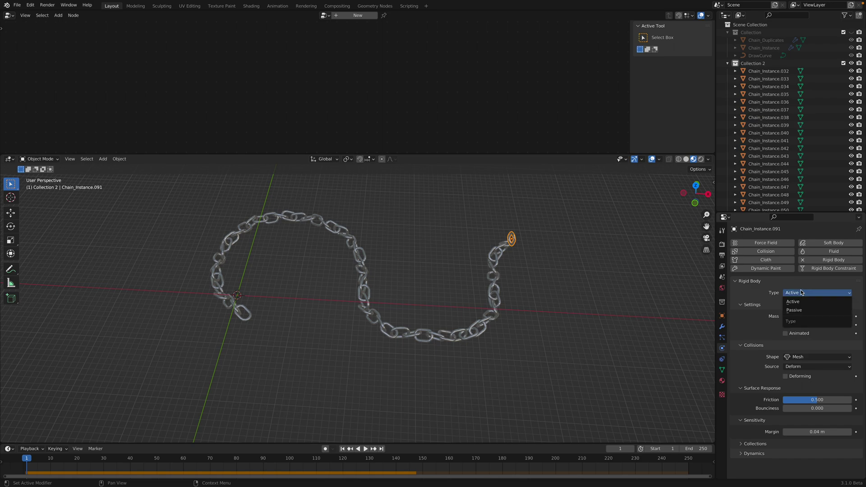
{"action": "left_click", "coordinate": [801, 311]}
Play the simulation with both chain ends held, examine the hanging chain from several angles, and rewind to frame 1.
{"action": "key", "text": "space"}
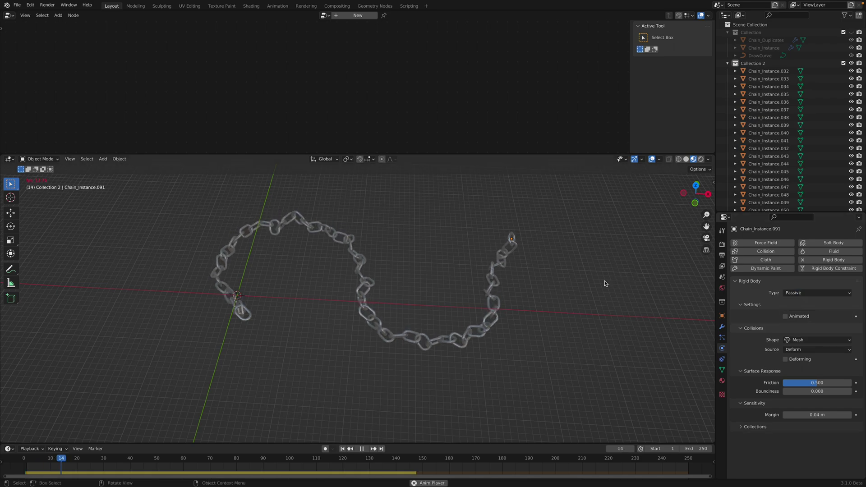
{"action": "middle_click_drag", "start_coordinate": [453, 297], "coordinate": [391, 360]}
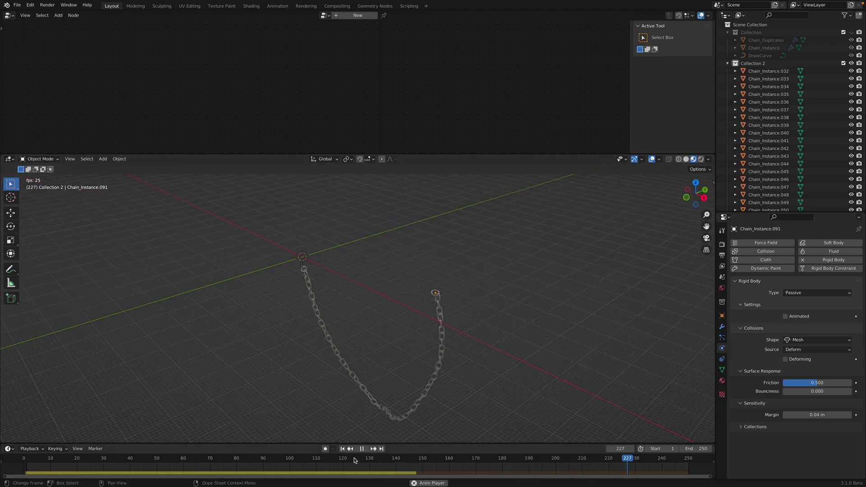
{"action": "left_click", "coordinate": [363, 449]}
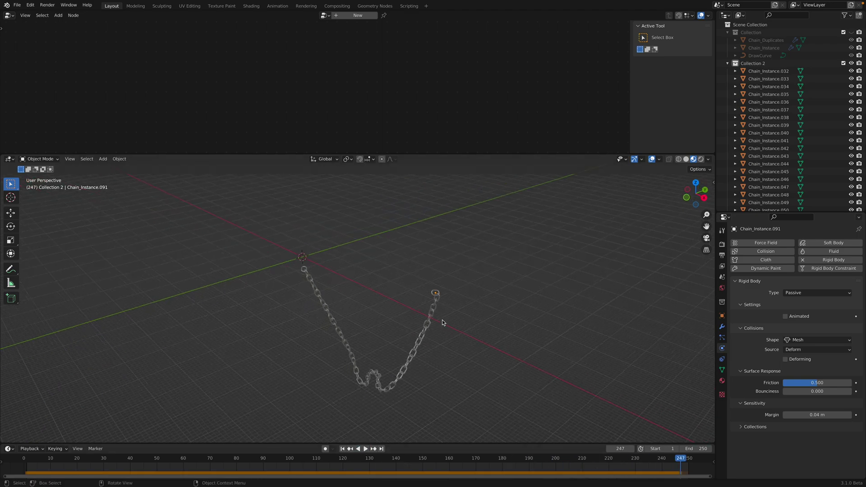
{"action": "scroll", "coordinate": [306, 283], "scroll_direction": "up", "scroll_amount": 3}
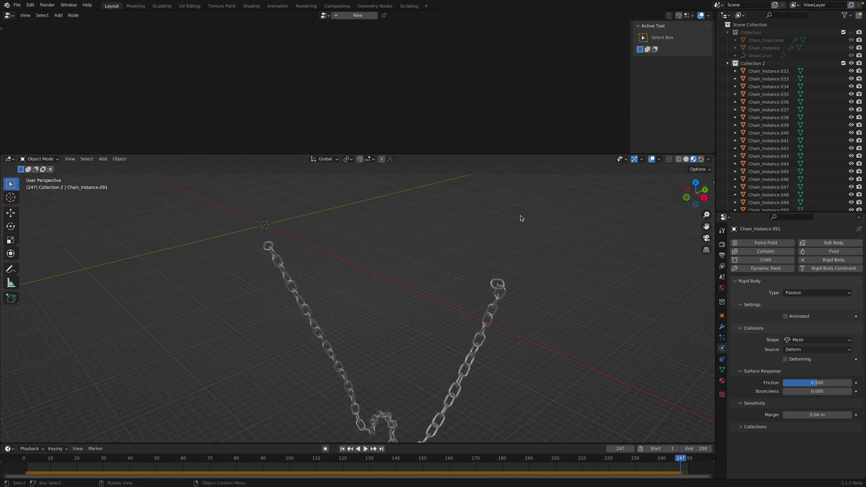
{"action": "mouse_move", "coordinate": [384, 316]}
{"action": "middle_mouse_down"}
{"action": "mouse_move", "coordinate": [350, 329]}
{"action": "mouse_move", "coordinate": [392, 309]}
{"action": "middle_mouse_up"}
{"action": "key", "text": "space"}
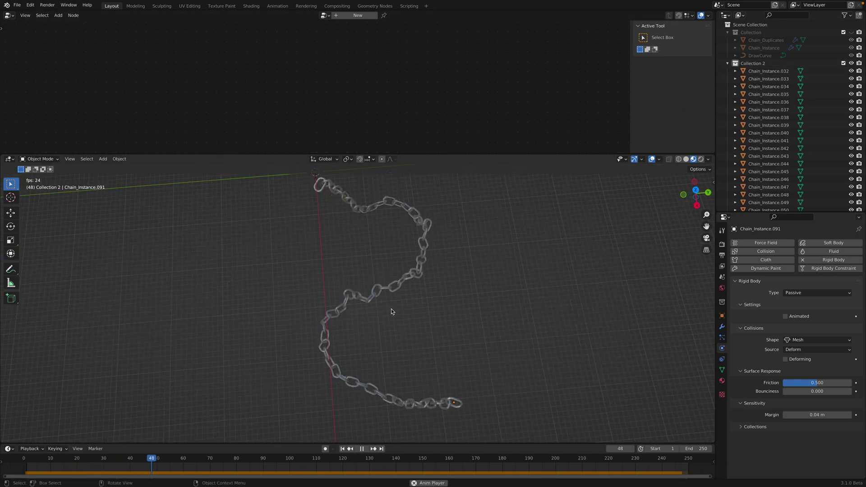
{"action": "key", "text": "space"}
{"action": "left_click", "coordinate": [344, 449]}
Add a cube mesh at the start of the chain and resize it.
{"action": "scroll", "coordinate": [400, 325], "scroll_direction": "down", "scroll_amount": 2}
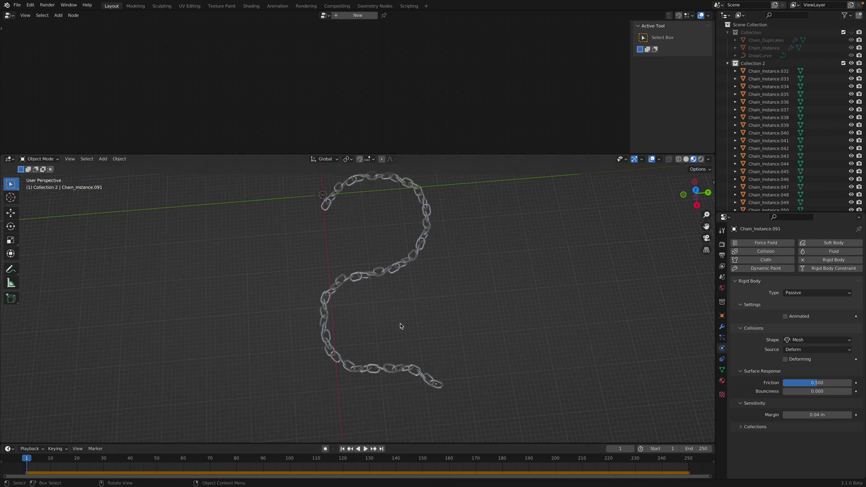
{"action": "middle_click_drag", "start_coordinate": [416, 311], "coordinate": [426, 305]}
{"action": "key", "text": "shift+a"}
{"action": "mouse_move", "coordinate": [433, 300]}
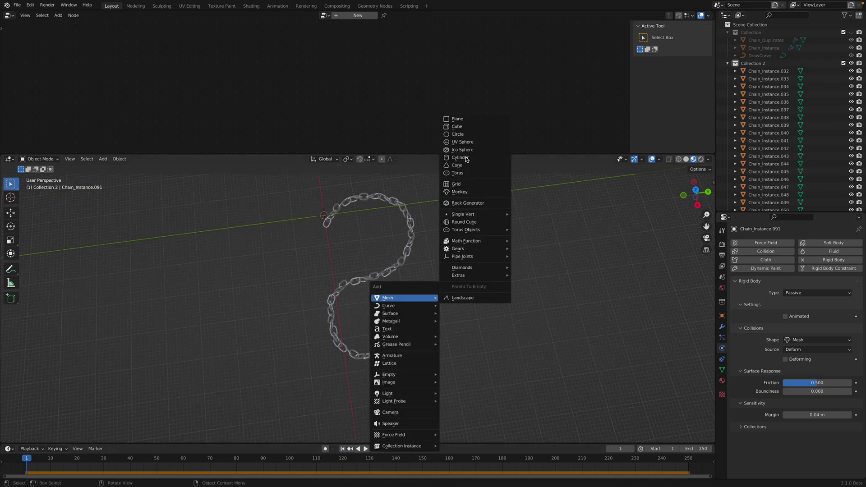
{"action": "left_click", "coordinate": [457, 127]}
{"action": "key", "text": "s"}
{"action": "left_click", "coordinate": [568, 352]}
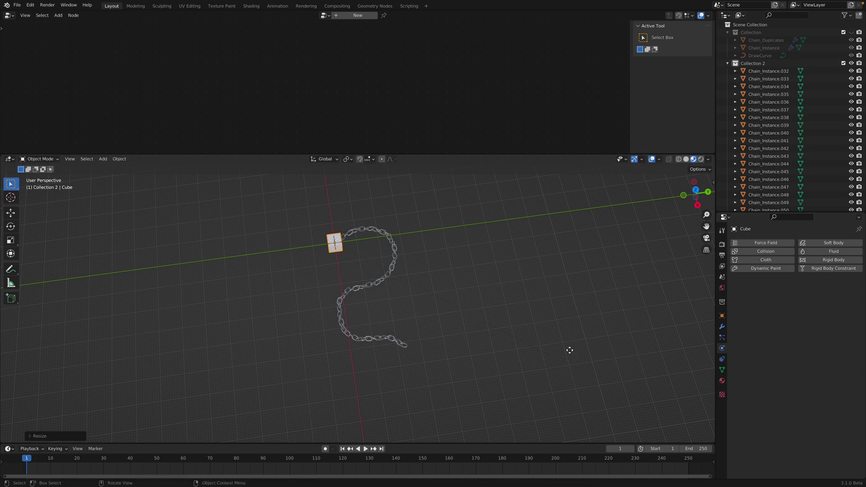
Give the cube rigid body physics of type Passive, without the Collision physics.
{"action": "left_click", "coordinate": [754, 254]}
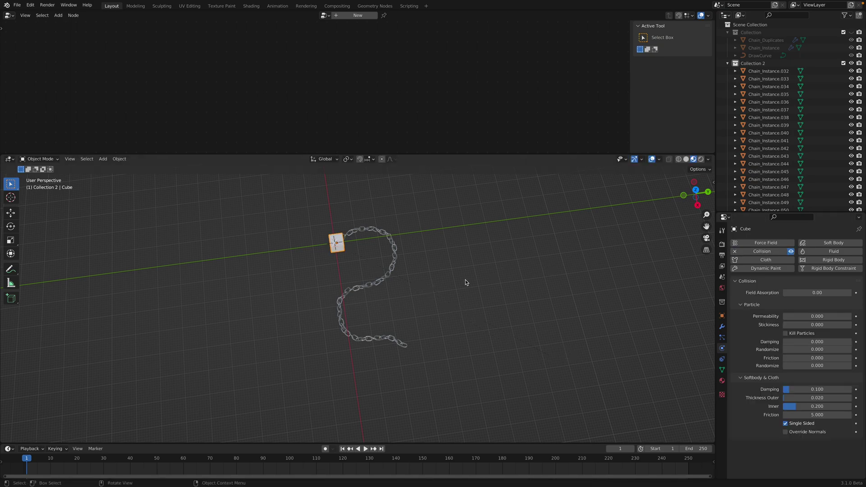
{"action": "left_click", "coordinate": [737, 251]}
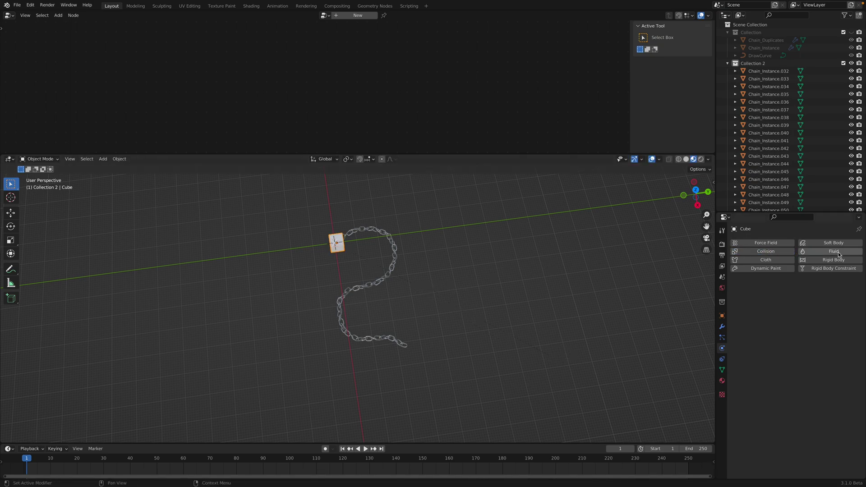
{"action": "left_click", "coordinate": [826, 261]}
{"action": "left_click", "coordinate": [791, 293]}
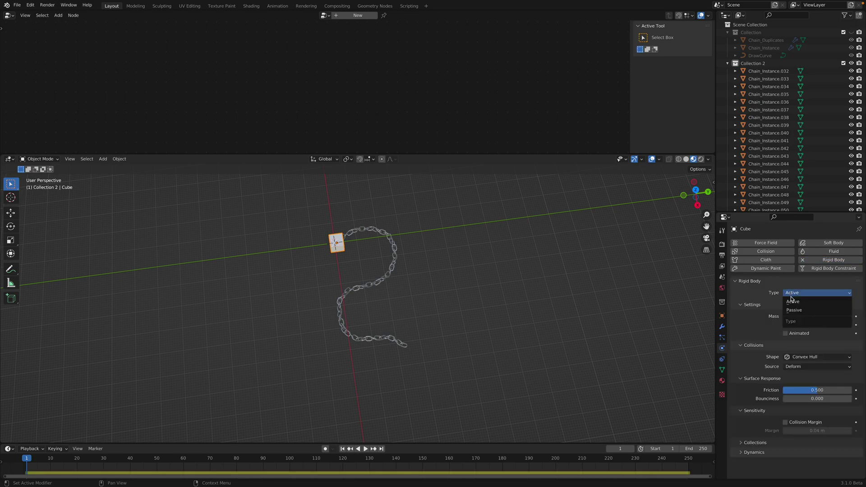
{"action": "left_click", "coordinate": [794, 310]}
Move the cube beneath the S-shaped chain and scale it up uniformly into a large block.
{"action": "key", "text": "g"}
{"action": "left_click", "coordinate": [437, 340]}
{"action": "key", "text": "s"}
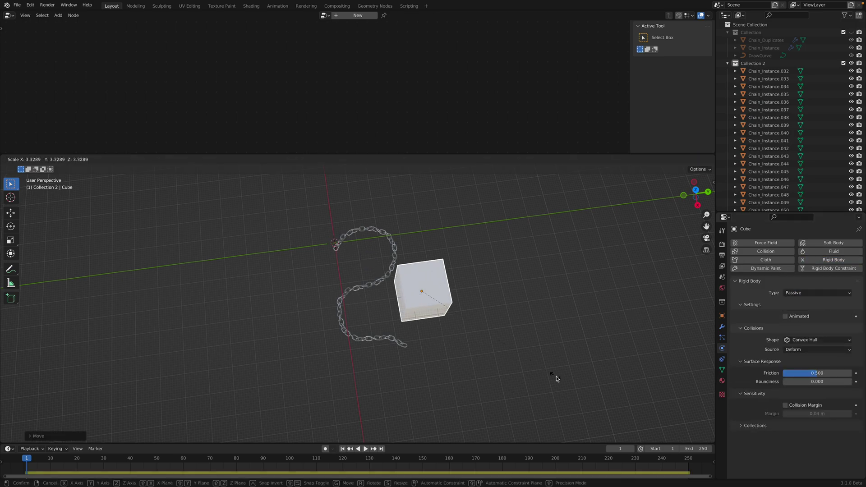
{"action": "left_click", "coordinate": [555, 377]}
{"action": "middle_click_drag", "start_coordinate": [410, 349], "coordinate": [441, 314]}
{"action": "key", "text": "g"}
{"action": "left_click", "coordinate": [388, 374]}
{"action": "key", "text": "s"}
{"action": "left_click", "coordinate": [484, 373]}
{"action": "key", "text": "s"}
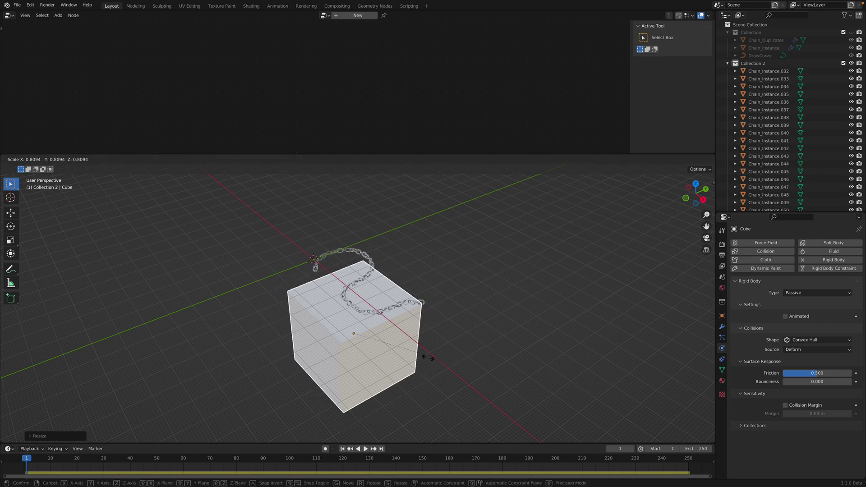
{"action": "left_click", "coordinate": [404, 353]}
Stretch the cube along X and Y so that it spans the whole chain, and position it just under the links.
{"action": "key", "text": "s"}
{"action": "key", "text": "x"}
{"action": "left_click", "coordinate": [462, 375]}
{"action": "middle_click_drag", "start_coordinate": [462, 375], "coordinate": [431, 373]}
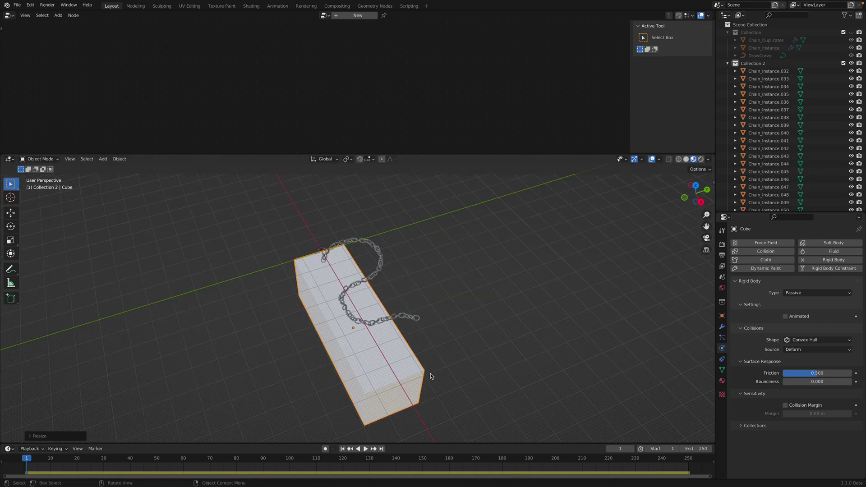
{"action": "key", "text": "s"}
{"action": "key", "text": "y"}
{"action": "left_click", "coordinate": [554, 360]}
{"action": "middle_click_drag", "start_coordinate": [445, 338], "coordinate": [441, 329]}
{"action": "key", "text": "g"}
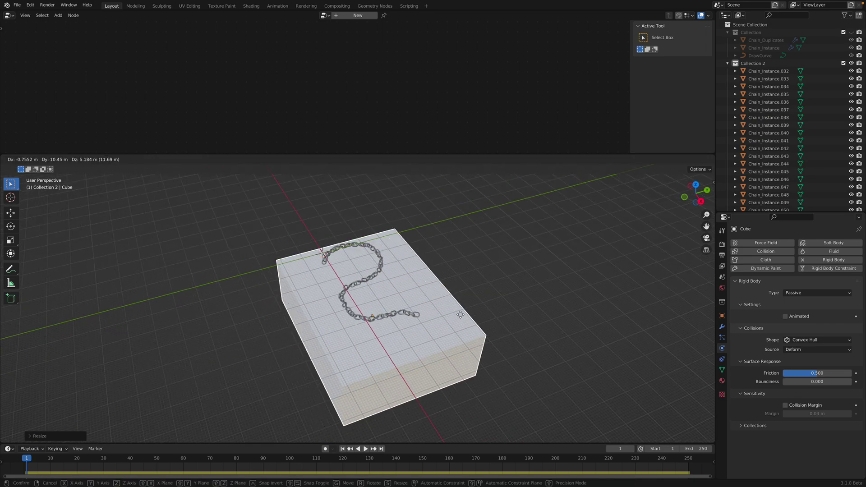
{"action": "left_click", "coordinate": [457, 317]}
Play the simulation to check how the chain lands on the passive cube, and stop playback.
{"action": "key", "text": "space"}
{"action": "scroll", "coordinate": [481, 271], "scroll_direction": "up", "scroll_amount": 3}
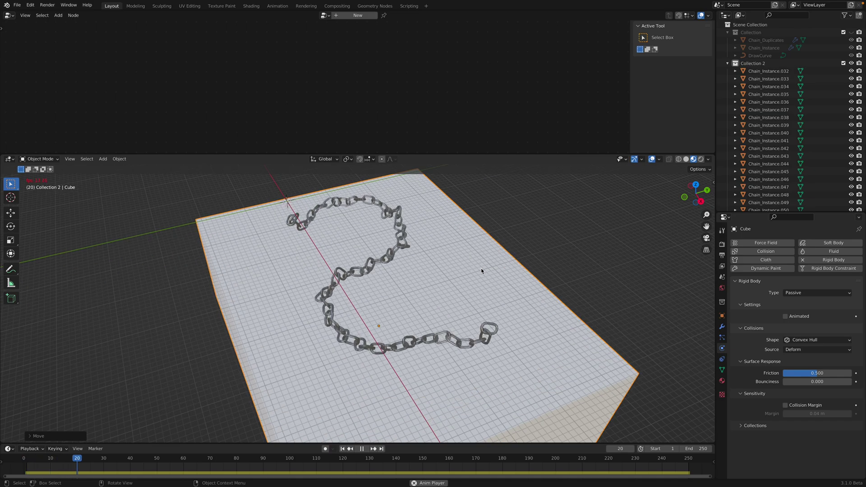
{"action": "middle_click_drag", "start_coordinate": [470, 259], "coordinate": [446, 268]}
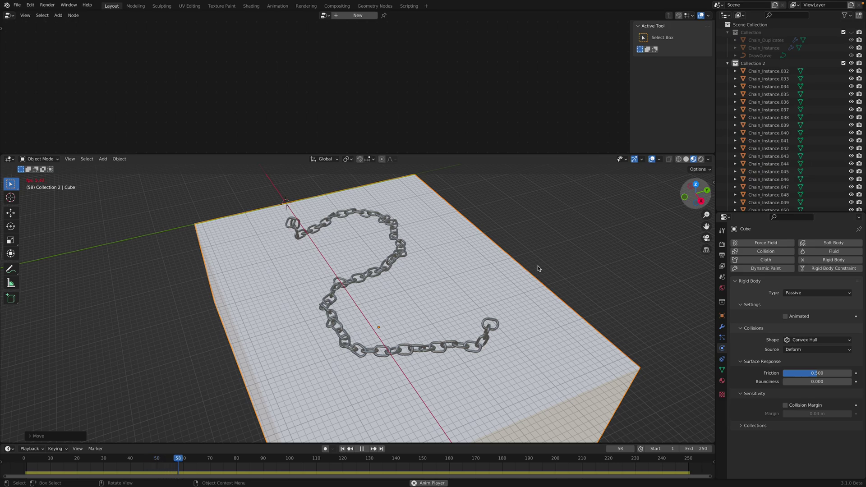
{"action": "key", "text": "space"}
{"action": "middle_click_drag", "start_coordinate": [513, 286], "coordinate": [467, 249]}
Select all objects in Collection 2 and inspect the selection around the block.
{"action": "left_click", "coordinate": [429, 254]}
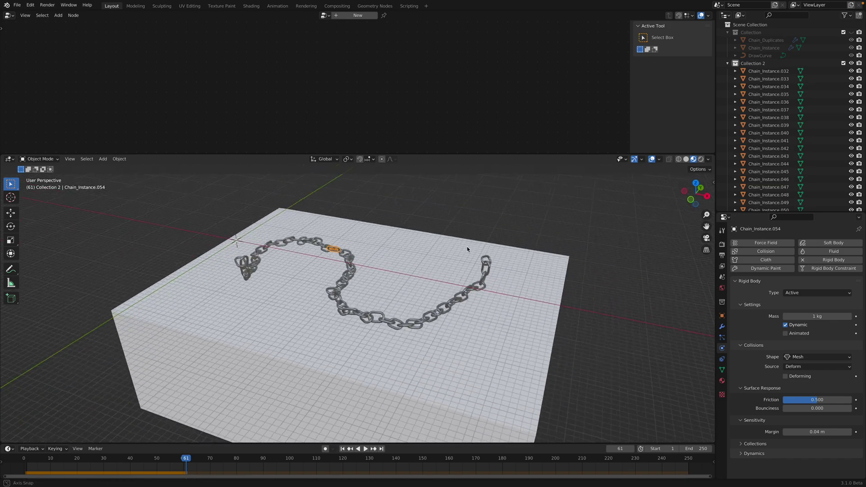
{"action": "left_click", "coordinate": [754, 63]}
{"action": "right_click", "coordinate": [756, 64]}
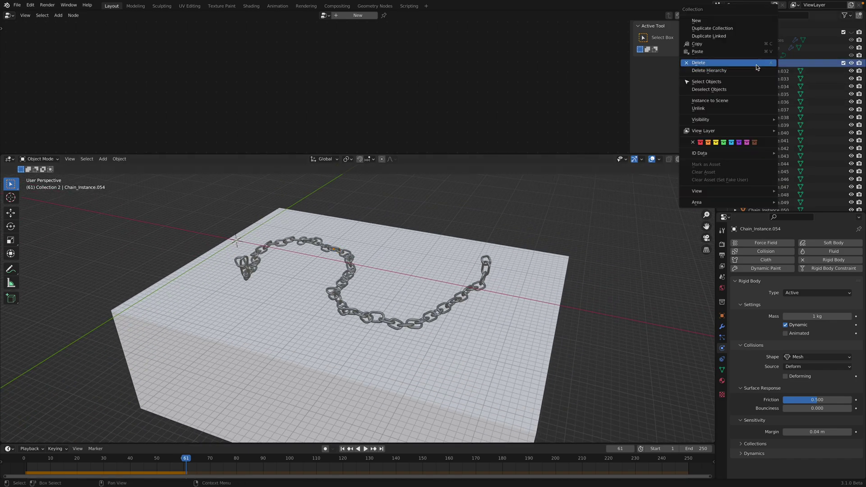
{"action": "left_click", "coordinate": [746, 81]}
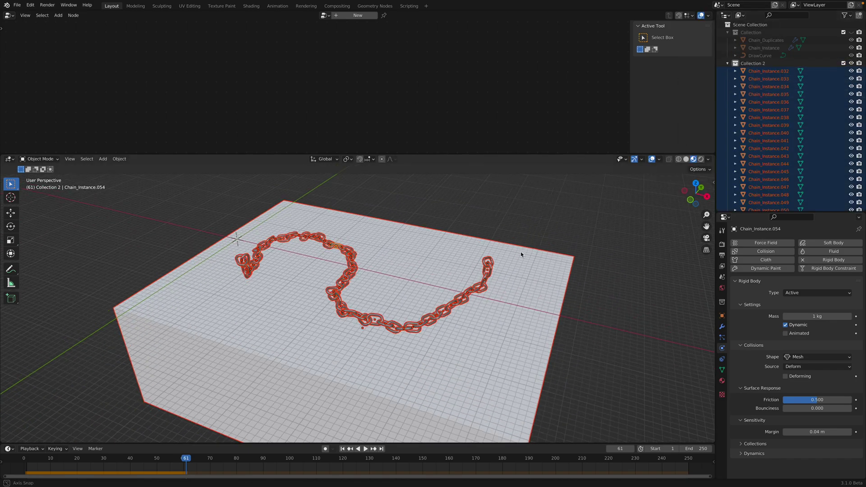
{"action": "middle_click_drag", "start_coordinate": [521, 252], "coordinate": [376, 246]}
{"action": "middle_click_drag", "start_coordinate": [272, 220], "coordinate": [480, 205]}
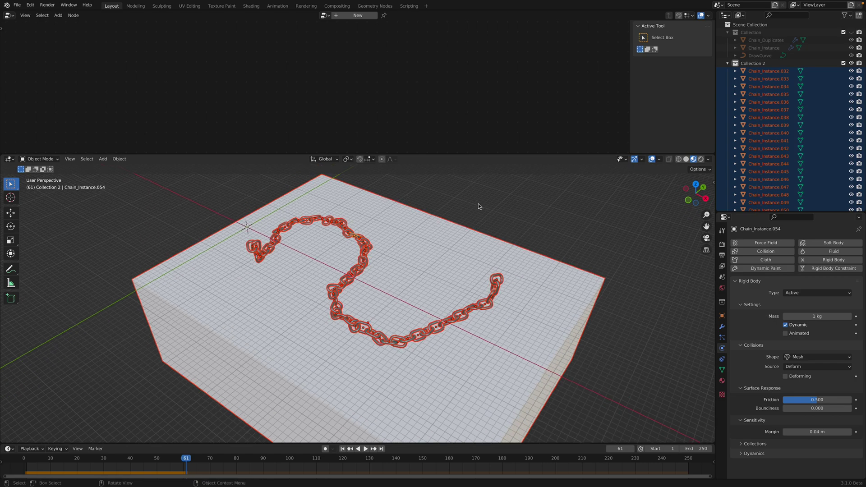
Select everything from Chain_Instance.032 through Cube, try removing the objects from the rigid body simulation, and undo the removal.
{"action": "left_click", "coordinate": [763, 71]}
{"action": "scroll", "coordinate": [783, 135], "scroll_direction": "down", "scroll_amount": 15}
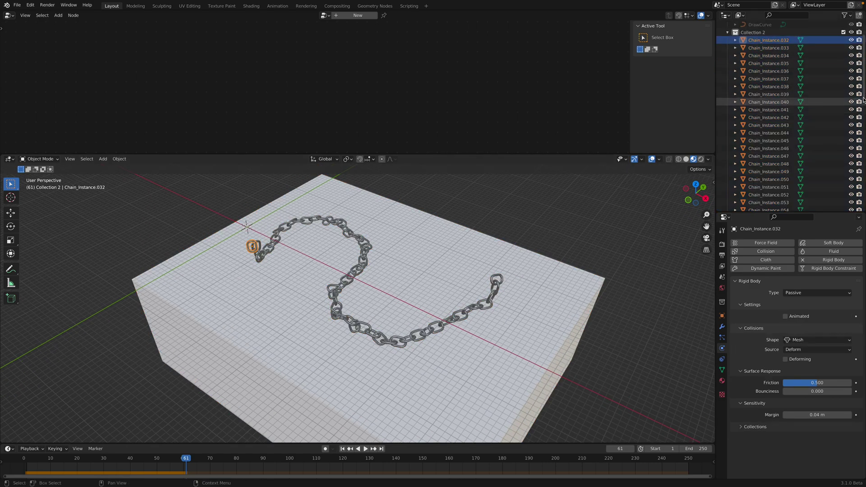
{"action": "left_click", "coordinate": [781, 196], "text": "shift"}
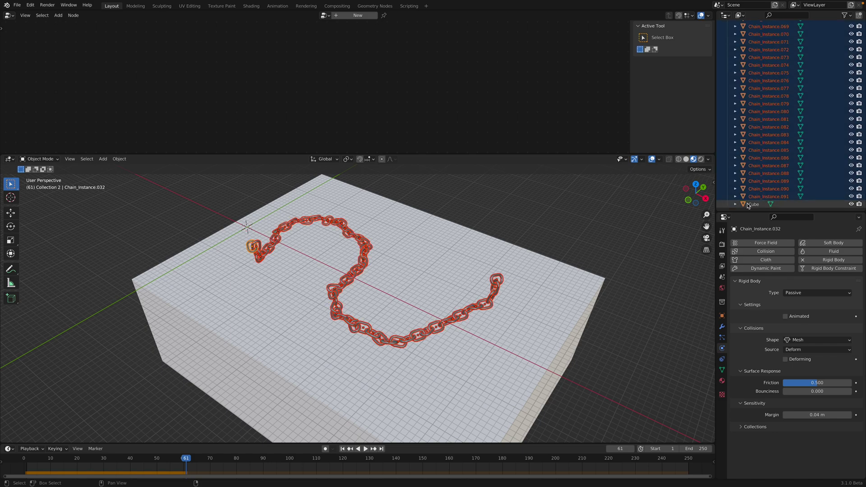
{"action": "left_click", "coordinate": [118, 159]}
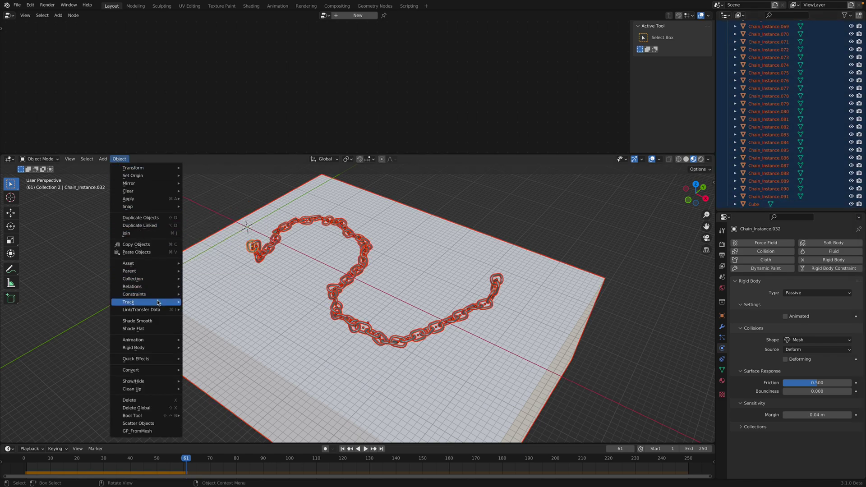
{"action": "mouse_move", "coordinate": [159, 351]}
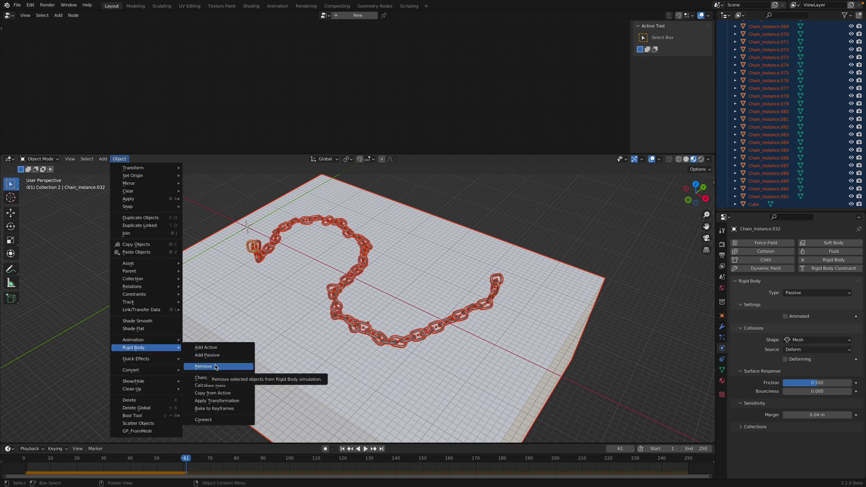
{"action": "left_click", "coordinate": [215, 367]}
{"action": "middle_click_drag", "start_coordinate": [324, 304], "coordinate": [392, 295]}
{"action": "key", "text": "ctrl+z"}
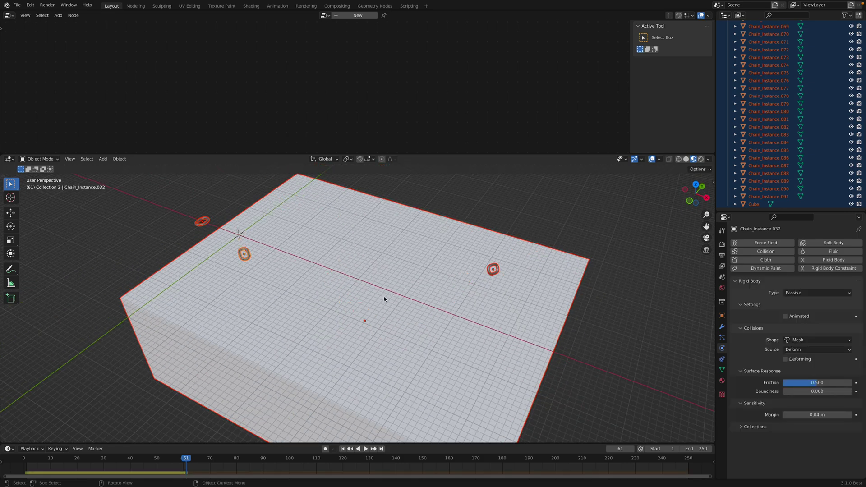
Rewind to the first frame and replay the chain simulation on the block to about frame 40.
{"action": "left_click", "coordinate": [343, 450]}
{"action": "left_click", "coordinate": [366, 450]}
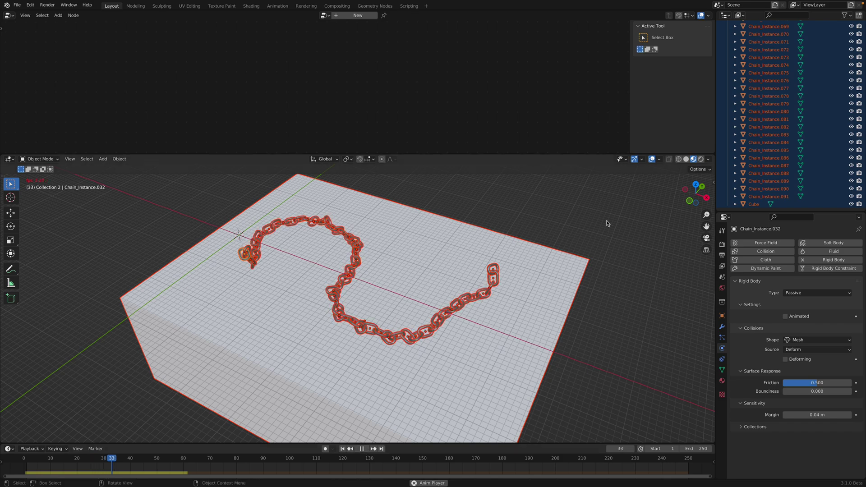
Enable Ambient Occlusion for the Eevee renderer with a distance of 3 m, and switch the viewport to solid shading.
{"action": "left_click", "coordinate": [722, 243]}
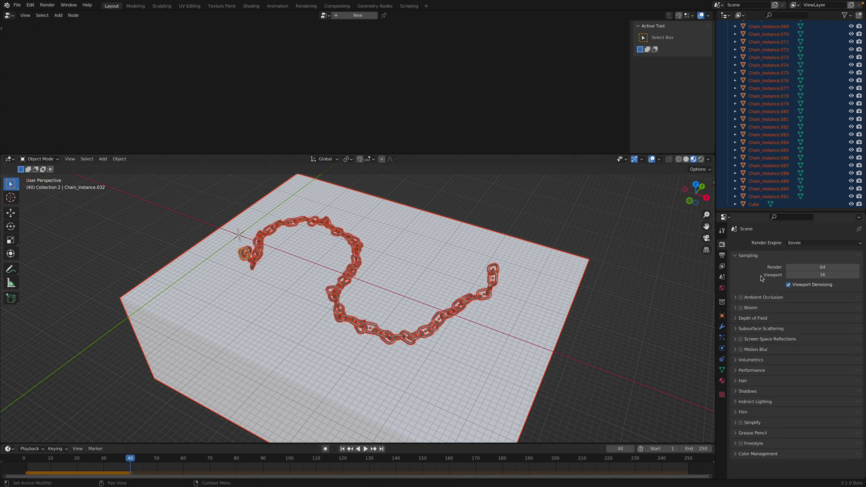
{"action": "left_click", "coordinate": [738, 297]}
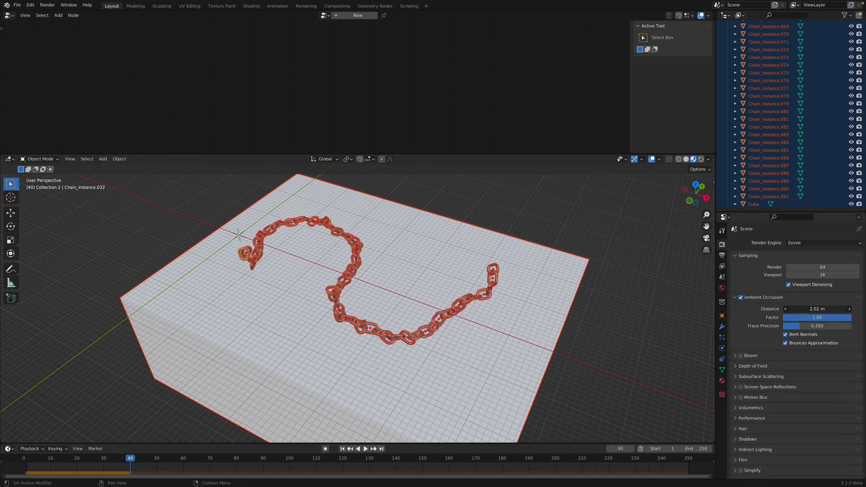
{"action": "left_click", "coordinate": [688, 161]}
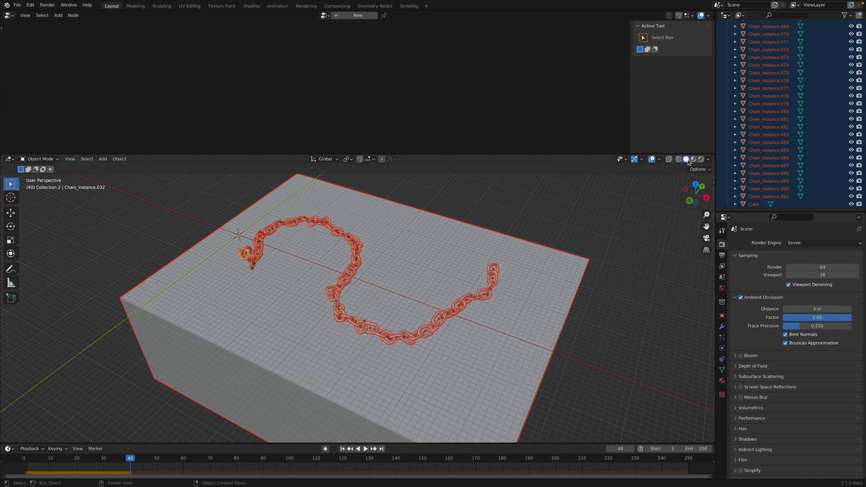
Switch the viewport to rendered shading, add a Sun light, and tilt it so the chain casts angled shadows on the block.
{"action": "left_click", "coordinate": [701, 160]}
{"action": "left_click", "coordinate": [523, 211]}
{"action": "key", "text": "shift+a"}
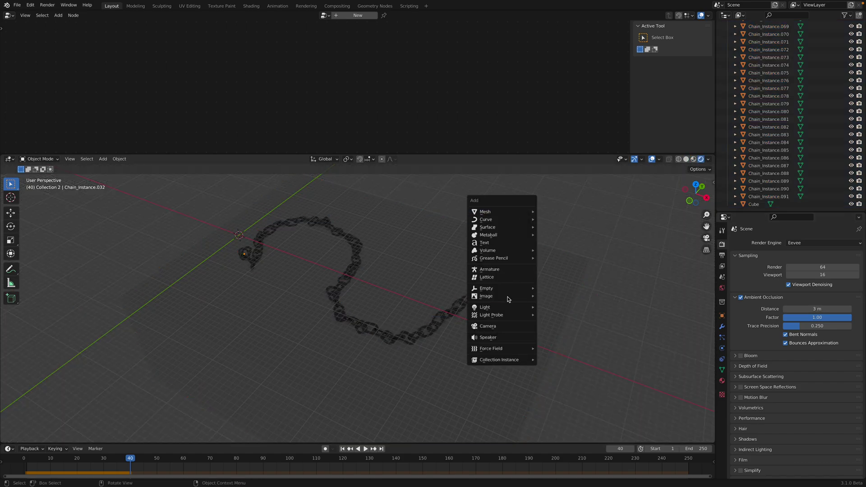
{"action": "mouse_move", "coordinate": [506, 308]}
{"action": "left_click", "coordinate": [556, 315]}
{"action": "key", "text": "r"}
{"action": "key", "text": "r"}
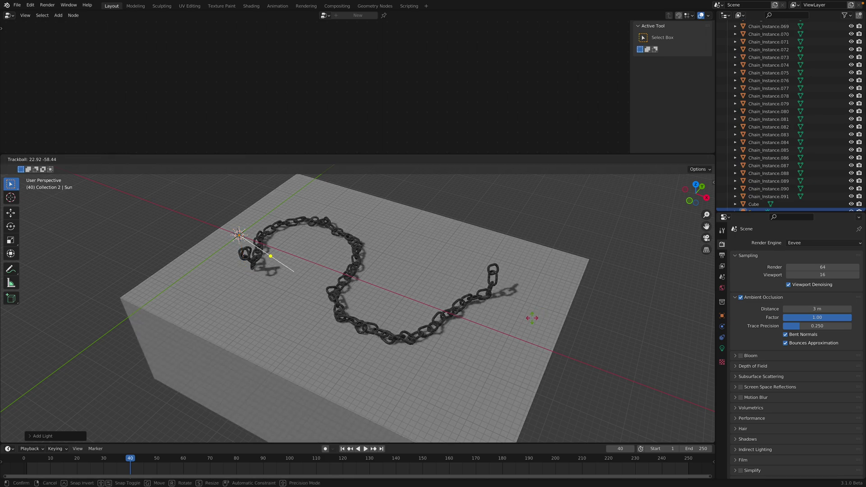
{"action": "left_click", "coordinate": [519, 243]}
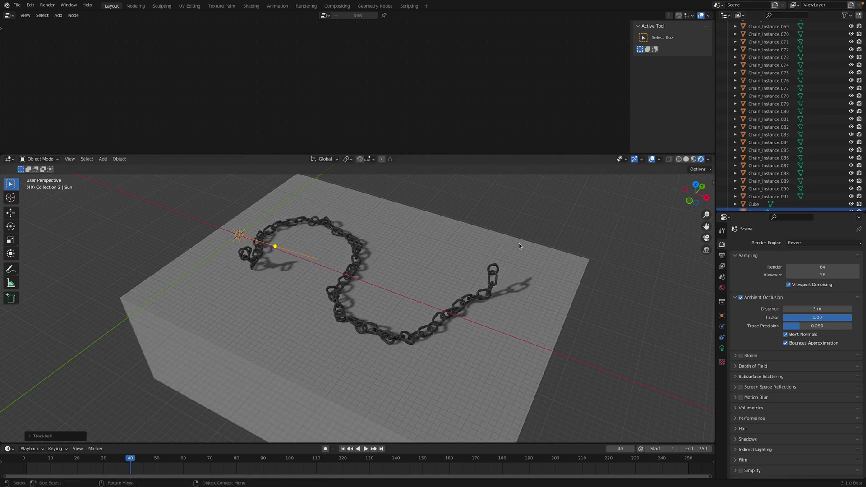
Select the link near the raised chain end, advance the simulation to frame 44, and open its material settings.
{"action": "middle_click_drag", "start_coordinate": [519, 243], "coordinate": [481, 256]}
{"action": "left_click", "coordinate": [521, 264]}
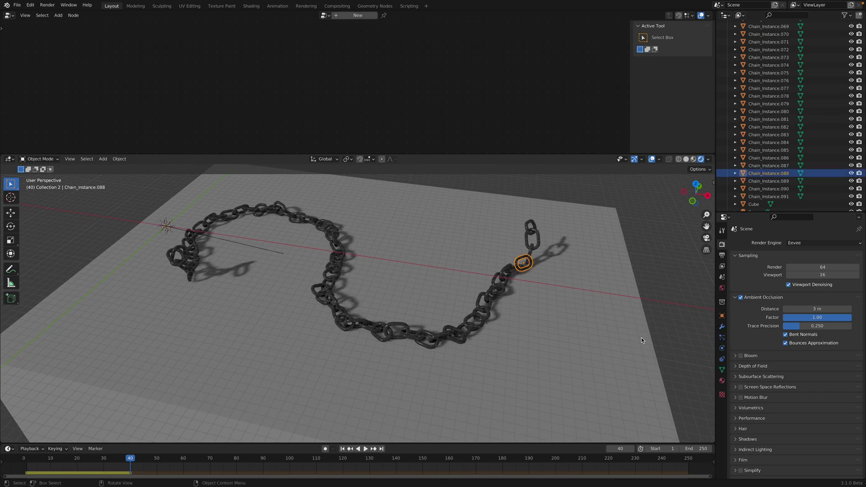
{"action": "key", "text": "space"}
{"action": "left_click", "coordinate": [722, 380]}
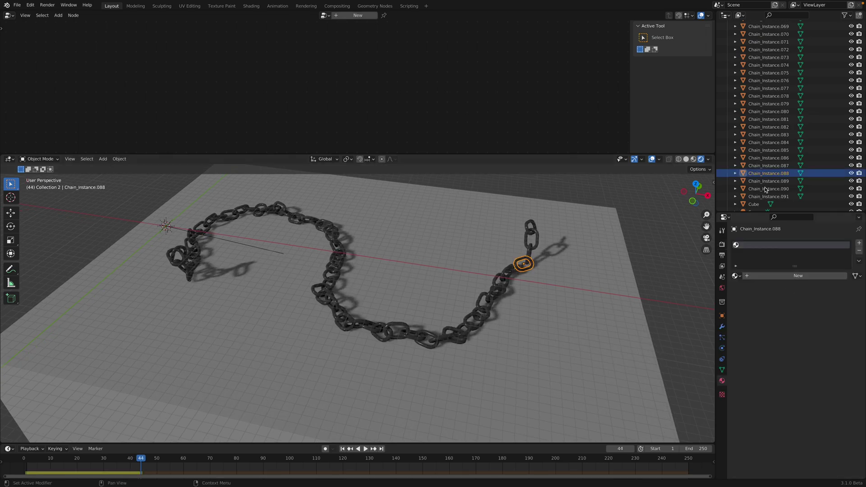
Assign Metal_Material to the original Chain_Instance object and remove its extra material slot.
{"action": "left_click_drag", "start_coordinate": [865, 158], "coordinate": [863, 44]}
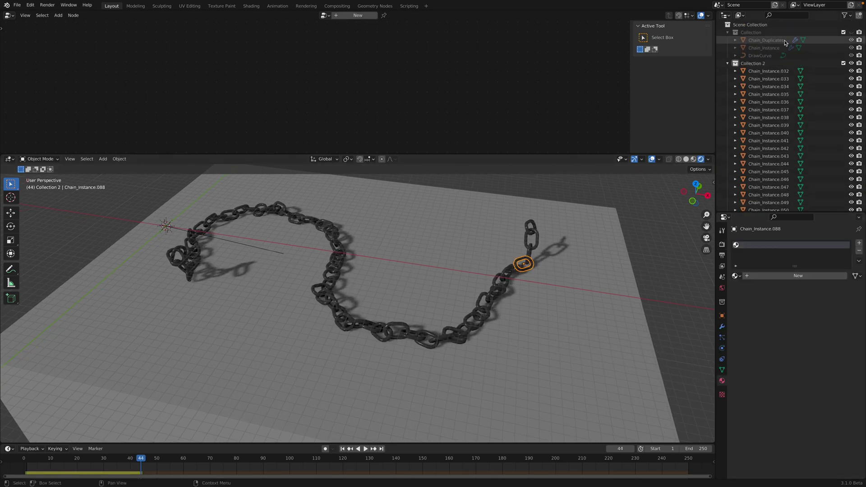
{"action": "left_click", "coordinate": [762, 48]}
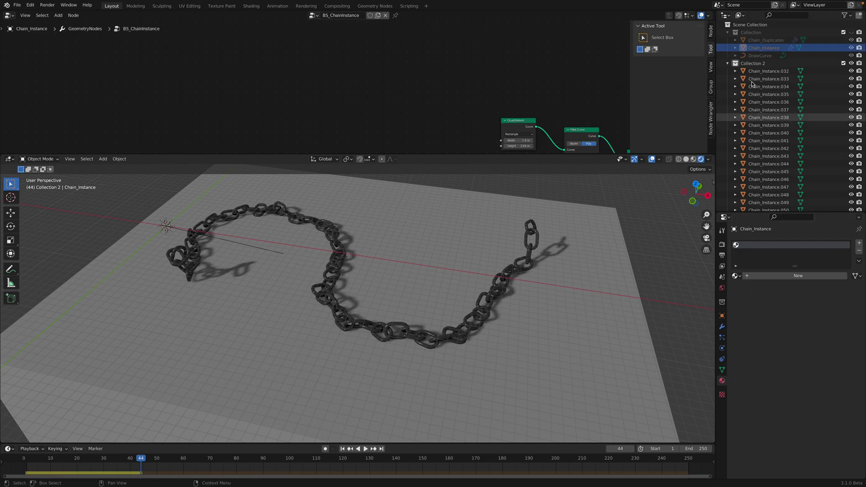
{"action": "left_click", "coordinate": [735, 276]}
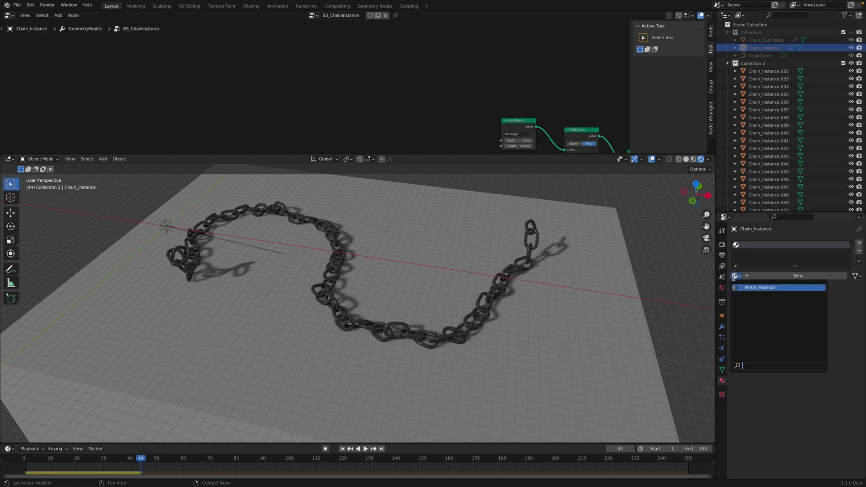
{"action": "left_click", "coordinate": [738, 288]}
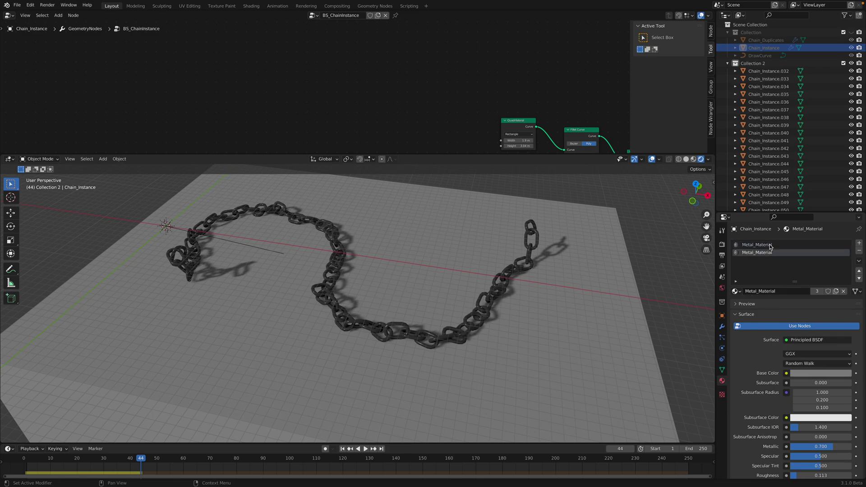
{"action": "left_click", "coordinate": [859, 251]}
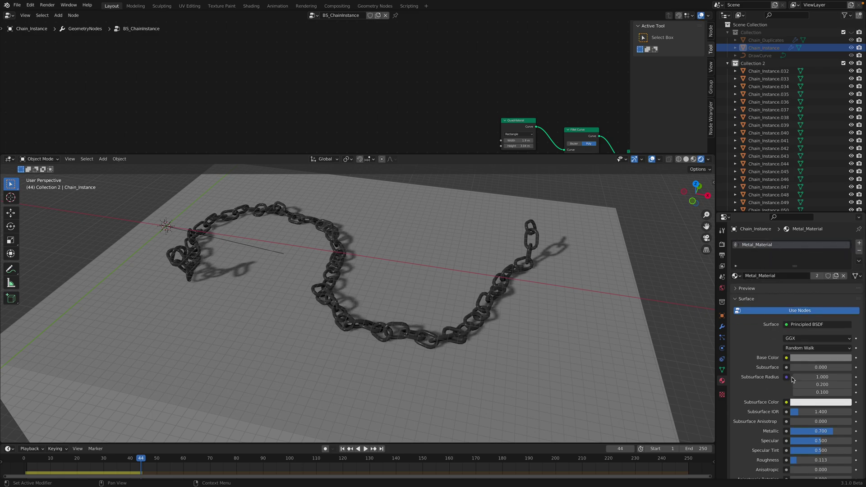
Lighten Metal_Material's grey base color, set Metallic to 1.000 and Roughness to 0.494, and save the file.
{"action": "left_click", "coordinate": [805, 358]}
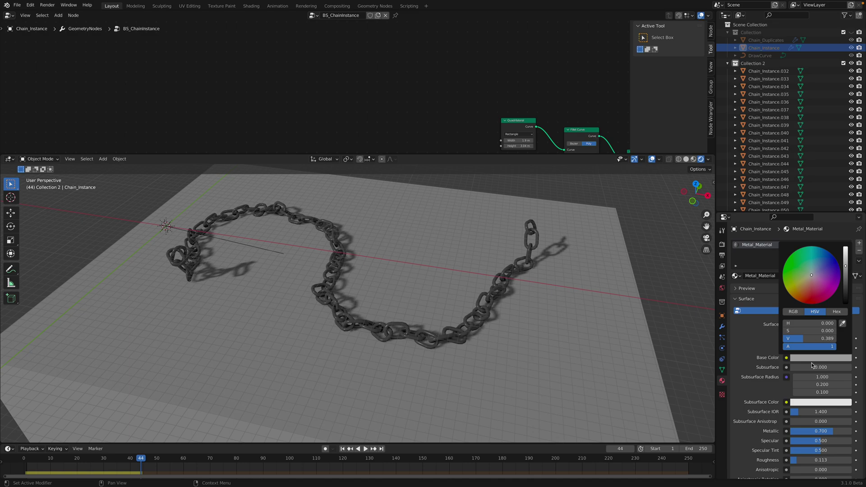
{"action": "left_click_drag", "start_coordinate": [804, 431], "coordinate": [825, 431]}
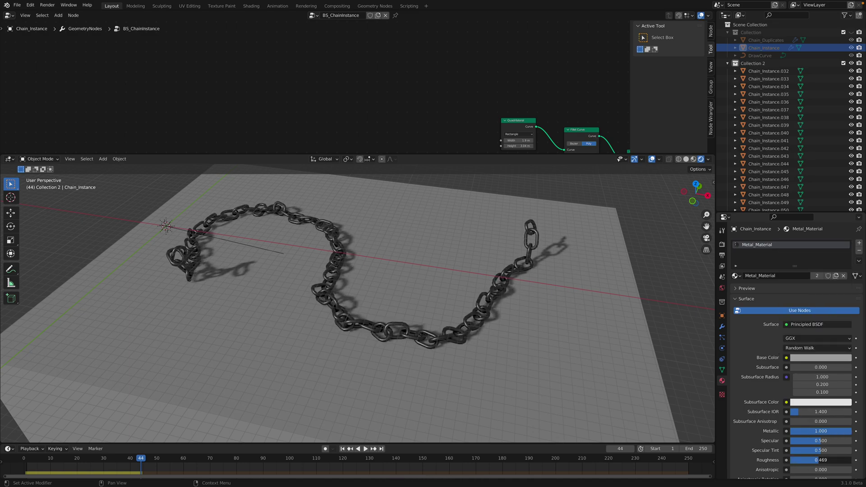
{"action": "left_click_drag", "start_coordinate": [820, 460], "coordinate": [821, 460]}
{"action": "middle_click_drag", "start_coordinate": [424, 271], "coordinate": [415, 229]}
{"action": "middle_click_drag", "start_coordinate": [391, 229], "coordinate": [432, 223]}
{"action": "key", "text": "ctrl+s"}
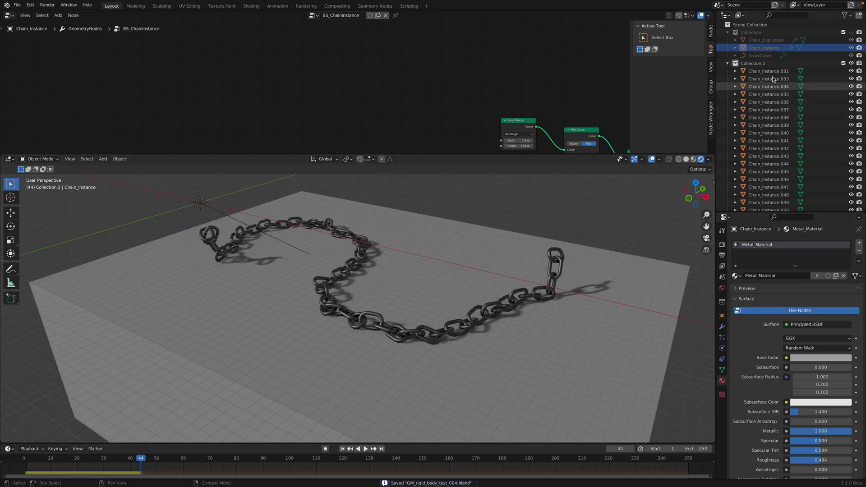
Unhide the original Collection and move the Chain_Duplicates chain clear of the simulated chain and its curve.
{"action": "left_click", "coordinate": [851, 34]}
{"action": "scroll", "coordinate": [435, 297], "scroll_direction": "down", "scroll_amount": 1}
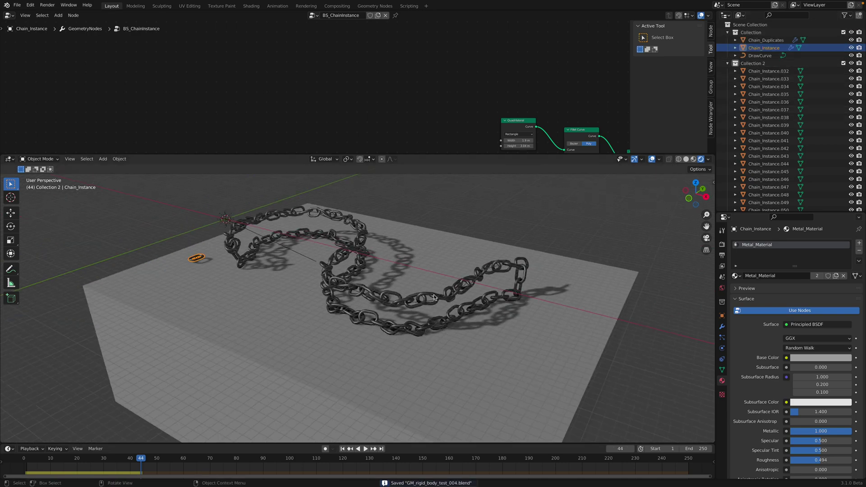
{"action": "left_click", "coordinate": [435, 298]}
{"action": "left_click", "coordinate": [435, 297]}
{"action": "left_click_drag", "start_coordinate": [434, 300], "coordinate": [364, 286]}
{"action": "middle_click_drag", "start_coordinate": [364, 286], "coordinate": [412, 295]}
Select DrawCurve to examine its path, select the single Chain_Instance link, and save the file.
{"action": "left_click", "coordinate": [760, 55]}
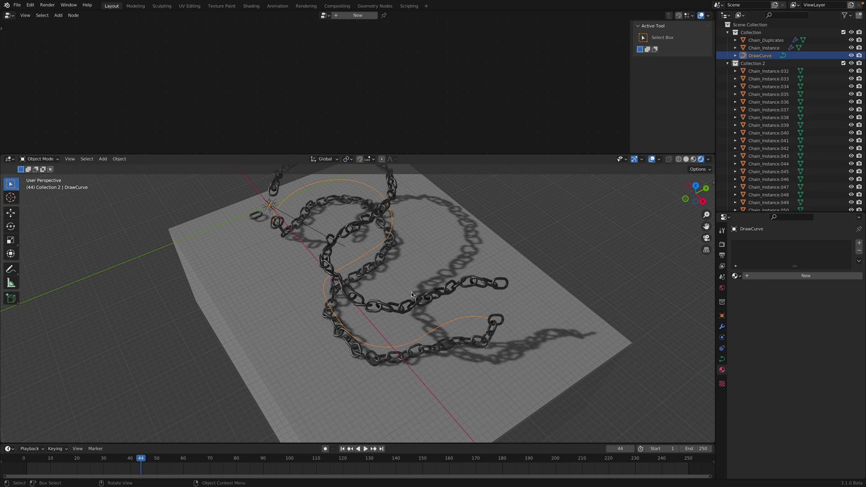
{"action": "middle_click_drag", "start_coordinate": [379, 342], "coordinate": [418, 329]}
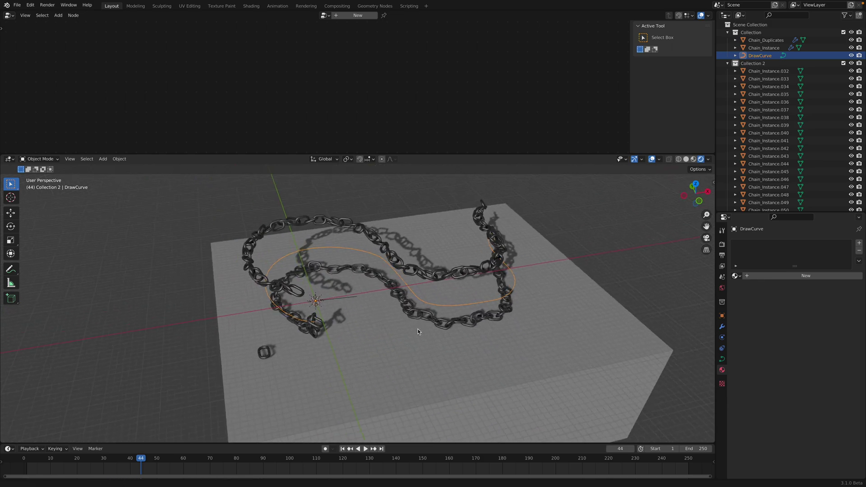
{"action": "left_click", "coordinate": [267, 348]}
{"action": "left_click", "coordinate": [270, 350]}
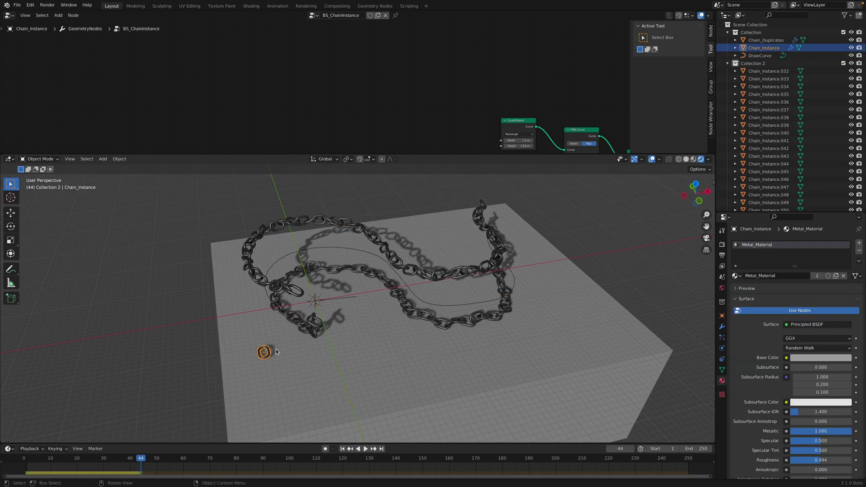
{"action": "middle_click_drag", "start_coordinate": [275, 348], "coordinate": [340, 352]}
{"action": "key", "text": "ctrl+s"}
Set the Curve Circle radius to 0.32 m in the BS_ChainInstance node tree and examine the chains and nodes.
{"action": "middle_click_drag", "start_coordinate": [422, 103], "coordinate": [199, 32]}
{"action": "scroll", "coordinate": [373, 134], "scroll_direction": "up", "scroll_amount": 2}
{"action": "middle_click_drag", "start_coordinate": [382, 140], "coordinate": [364, 123]}
{"action": "scroll", "coordinate": [364, 123], "scroll_direction": "up", "scroll_amount": 1}
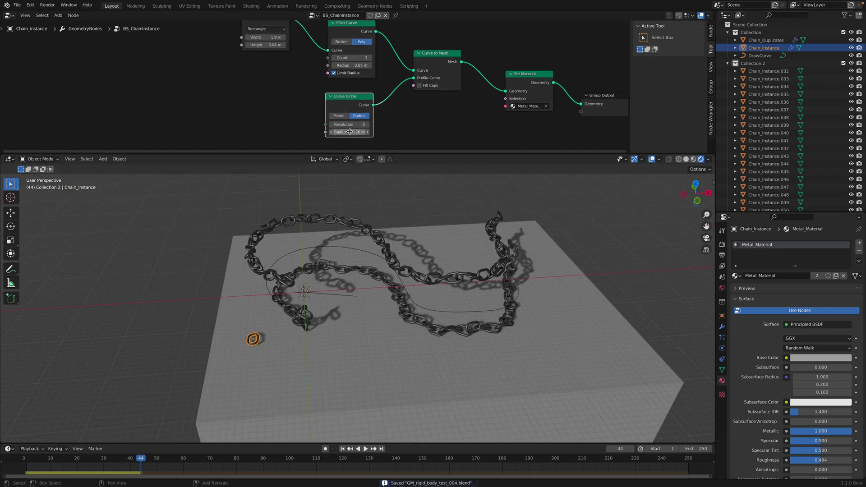
{"action": "mouse_move", "coordinate": [350, 132]}
{"action": "left_mouse_down"}
{"action": "mouse_move", "coordinate": [363, 131]}
{"action": "mouse_move", "coordinate": [352, 132]}
{"action": "left_mouse_up"}
{"action": "middle_click_drag", "start_coordinate": [458, 284], "coordinate": [406, 279]}
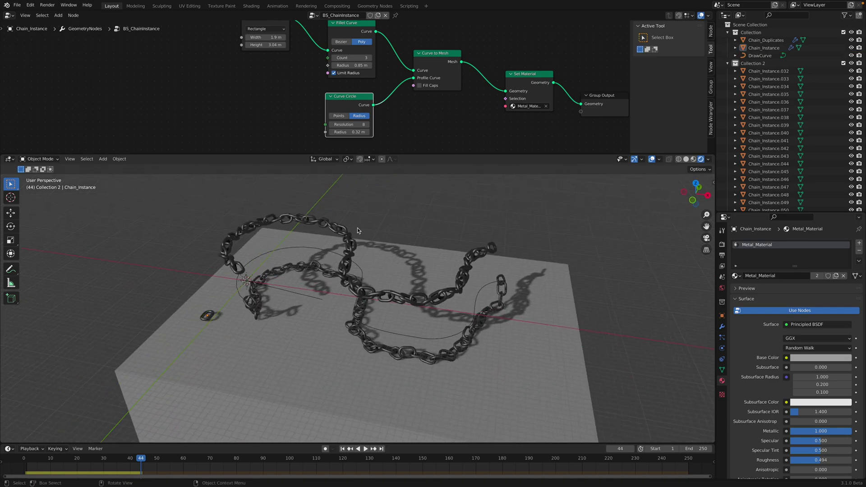
{"action": "middle_click_drag", "start_coordinate": [359, 230], "coordinate": [358, 218]}
{"action": "scroll", "coordinate": [352, 109], "scroll_direction": "down", "scroll_amount": 2}
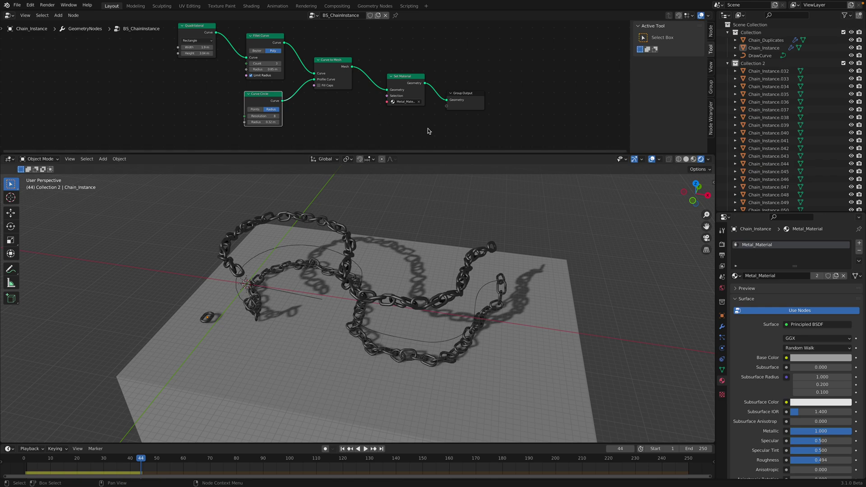
{"action": "mouse_move", "coordinate": [601, 3]}
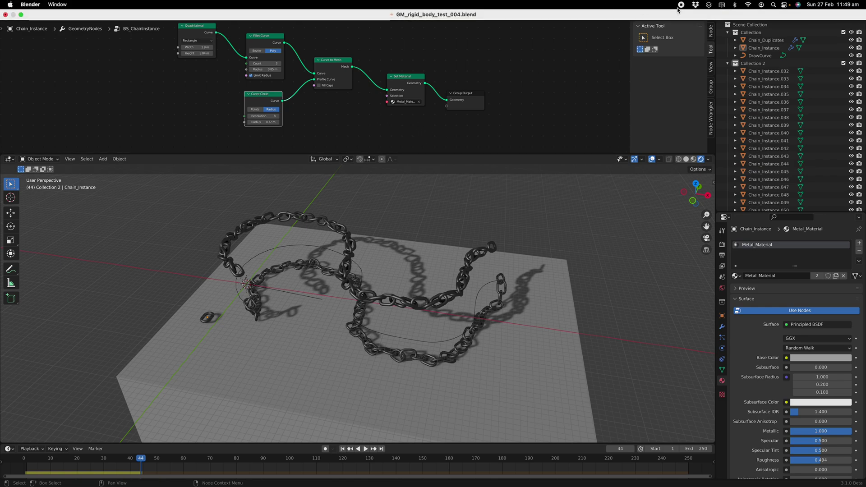